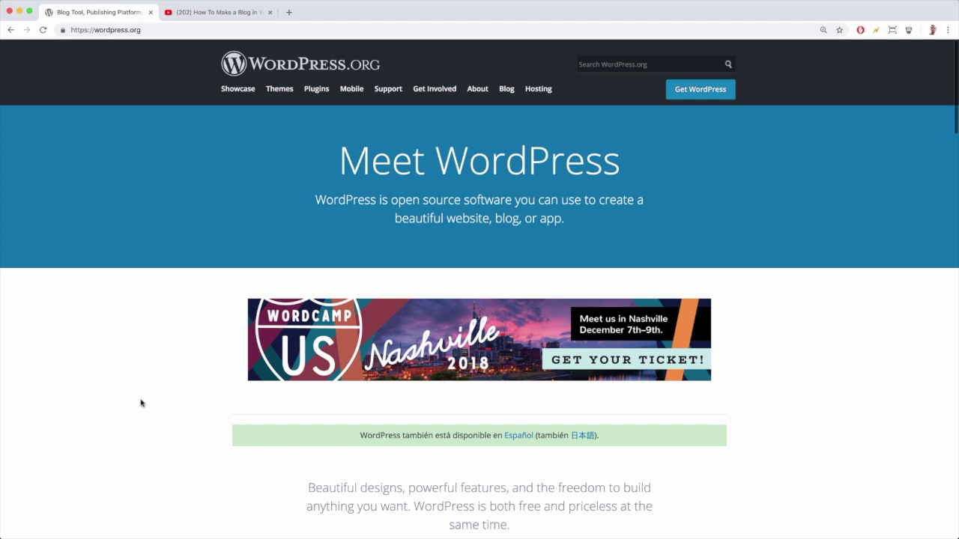
Step: Look over the wordpress.org homepage and its Meet WordPress heading
left_click(105, 31)
left_click(207, 305)
left_click_drag(341, 161, 644, 172)
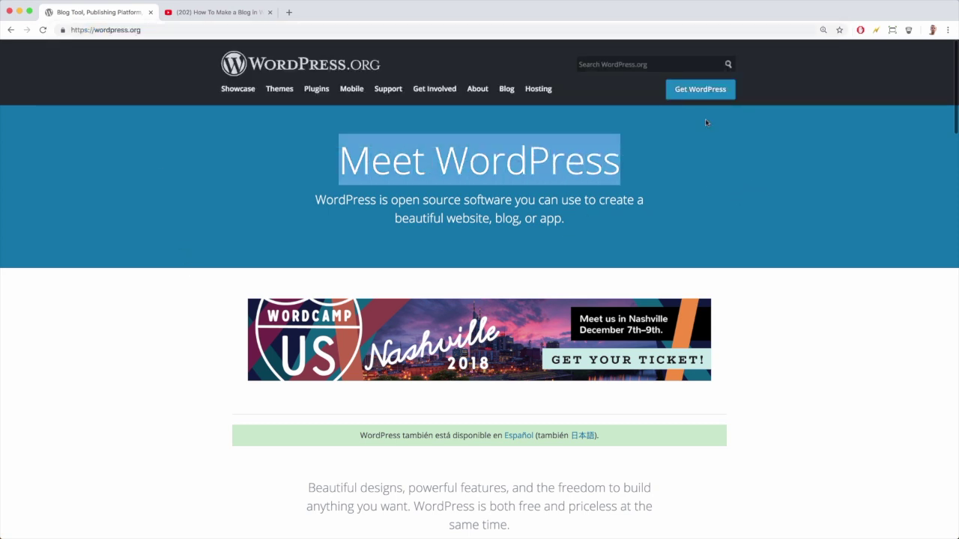
left_click(777, 172)
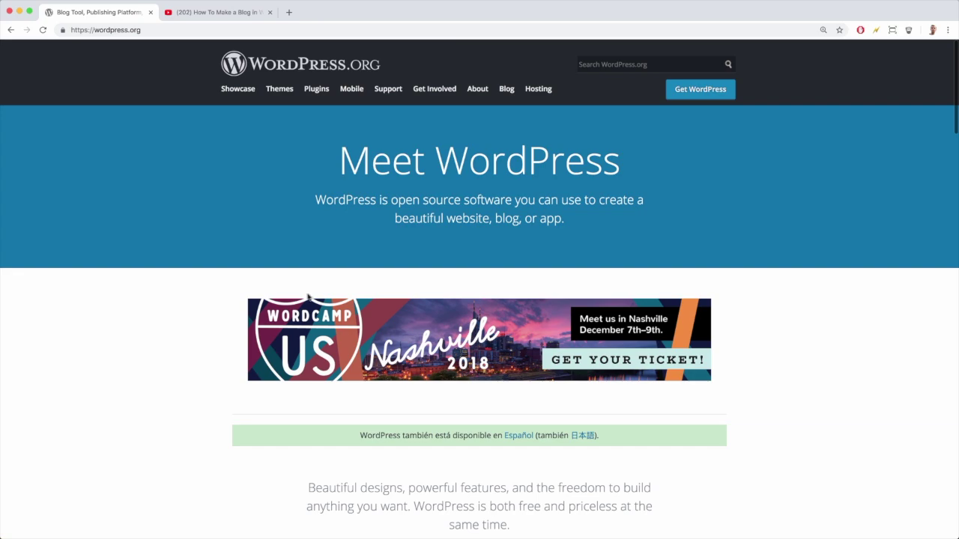
scroll(308, 298, "down", 15)
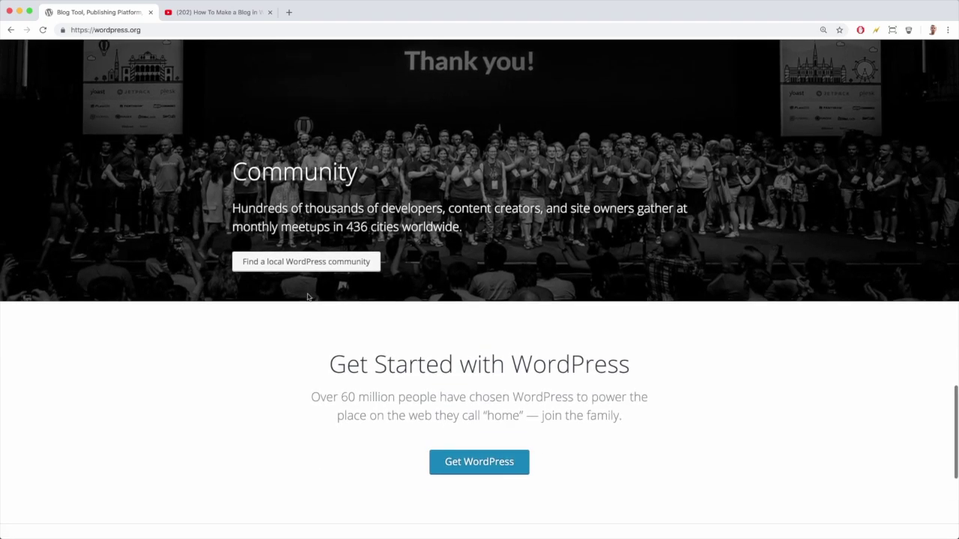
scroll(307, 298, "up", 5)
scroll(307, 298, "up", 10)
Step: Browse the WordPress showcase sites tagged Celebrities, then return to the wordpress.org homepage
left_click(233, 91)
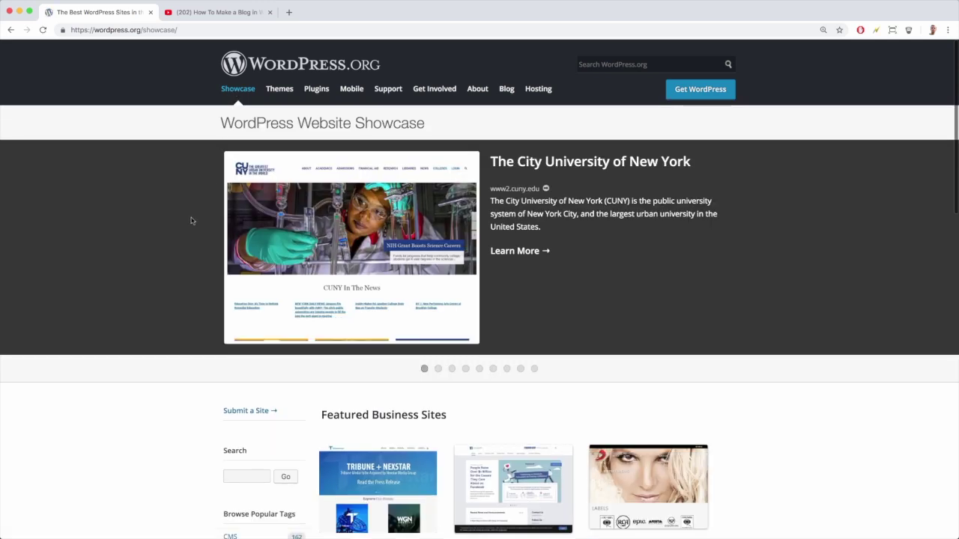
scroll(191, 220, "down", 5)
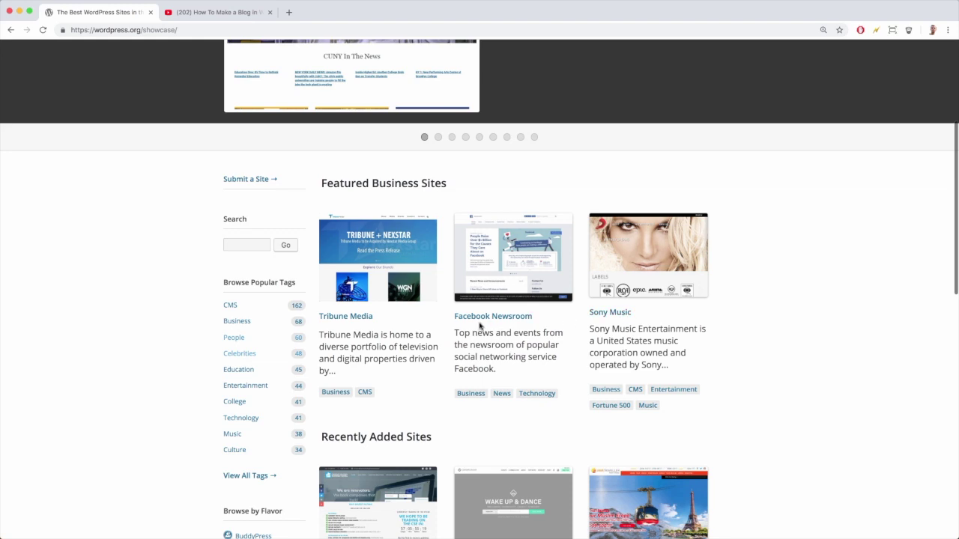
scroll(517, 332, "down", 3)
left_click(239, 177)
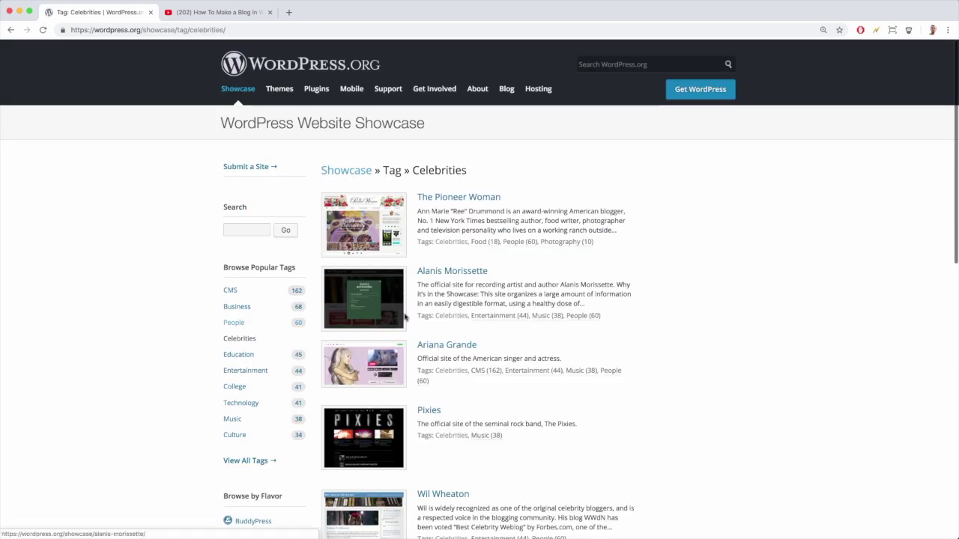
scroll(441, 296, "down", 1)
scroll(437, 330, "down", 3)
scroll(437, 330, "down", 5)
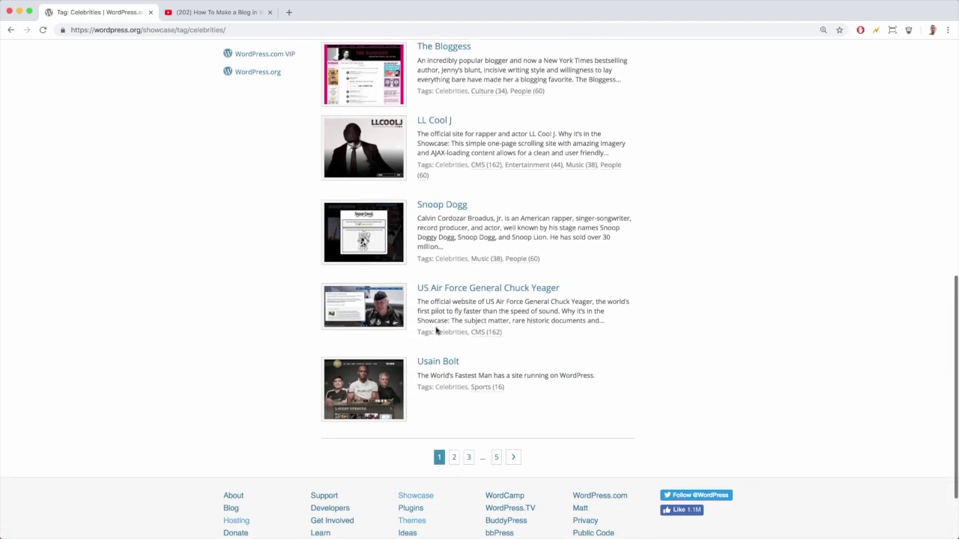
scroll(437, 330, "up", 10)
left_click(236, 65)
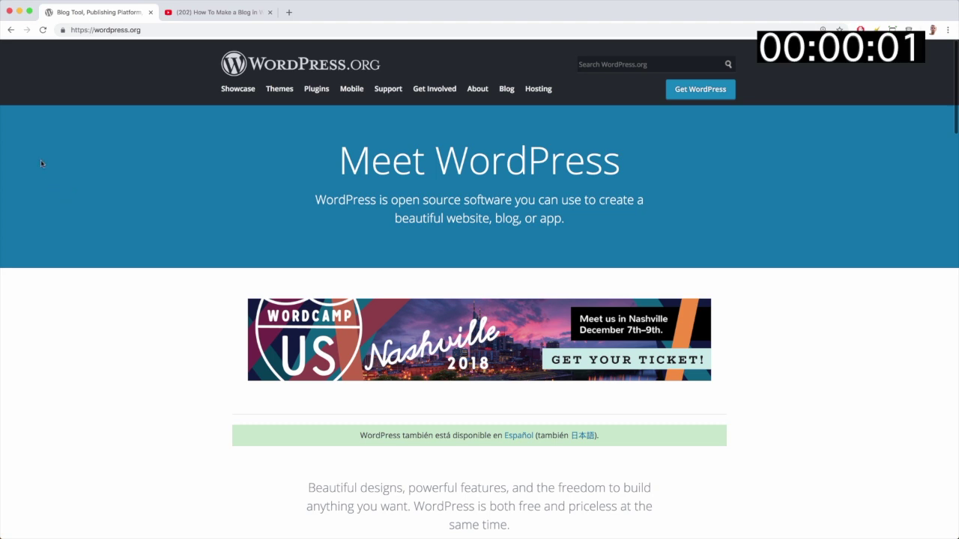
Step: Open the goo.gl Bluehost discount link from the blog tutorial video's description
left_click(220, 15)
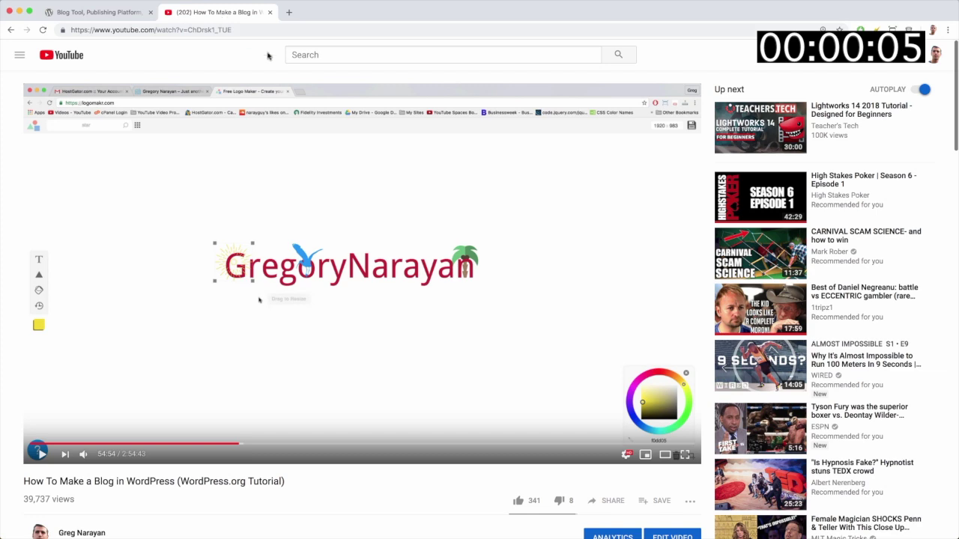
scroll(365, 190, "down", 3)
scroll(365, 190, "down", 1)
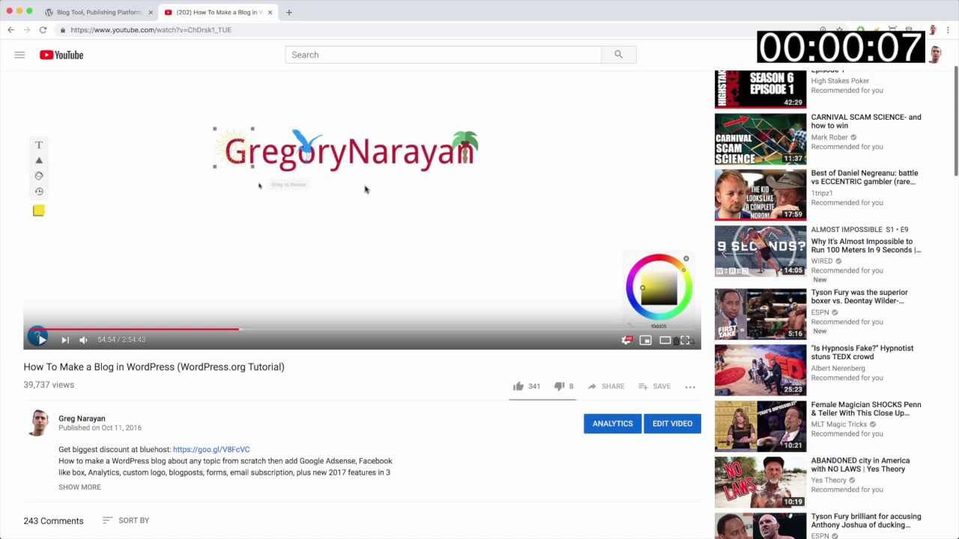
scroll(365, 190, "up", 3)
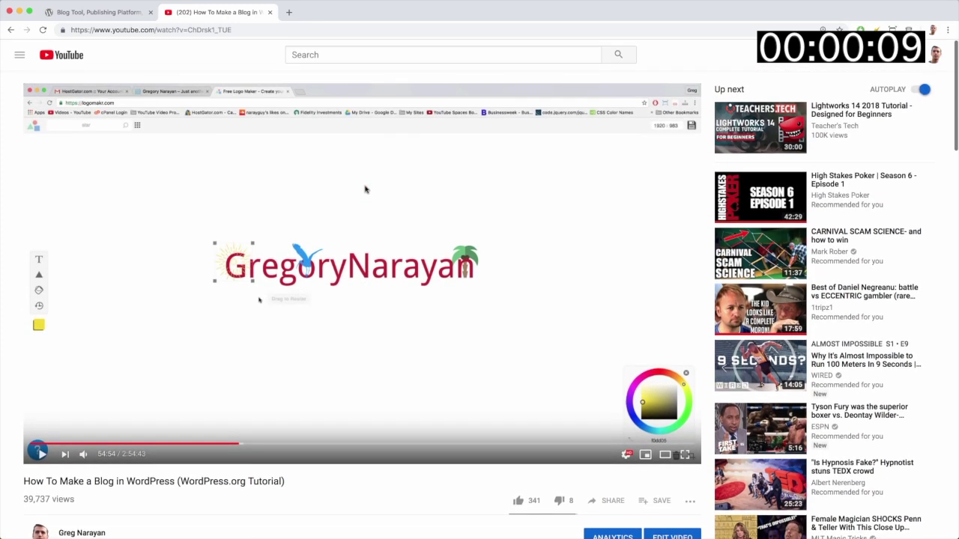
scroll(365, 189, "down", 5)
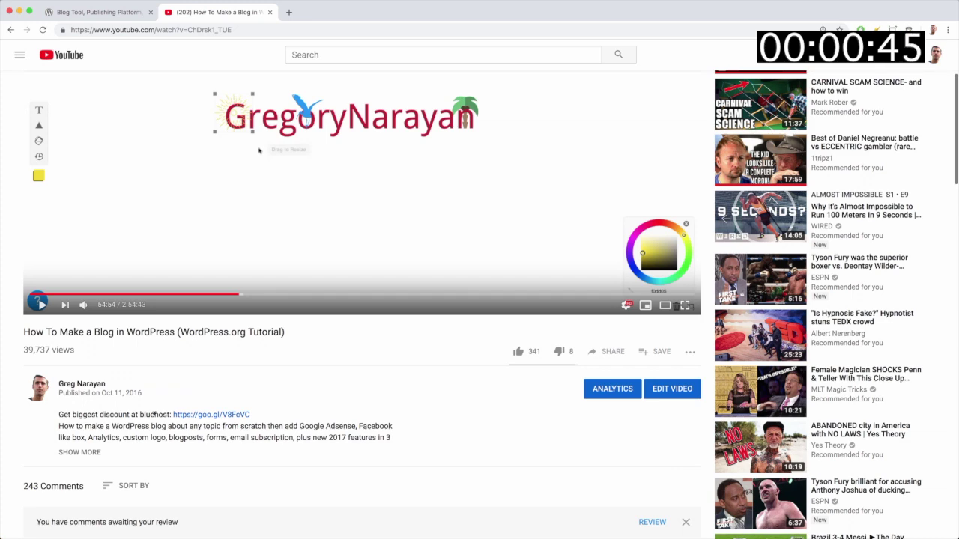
scroll(276, 353, "up", 3)
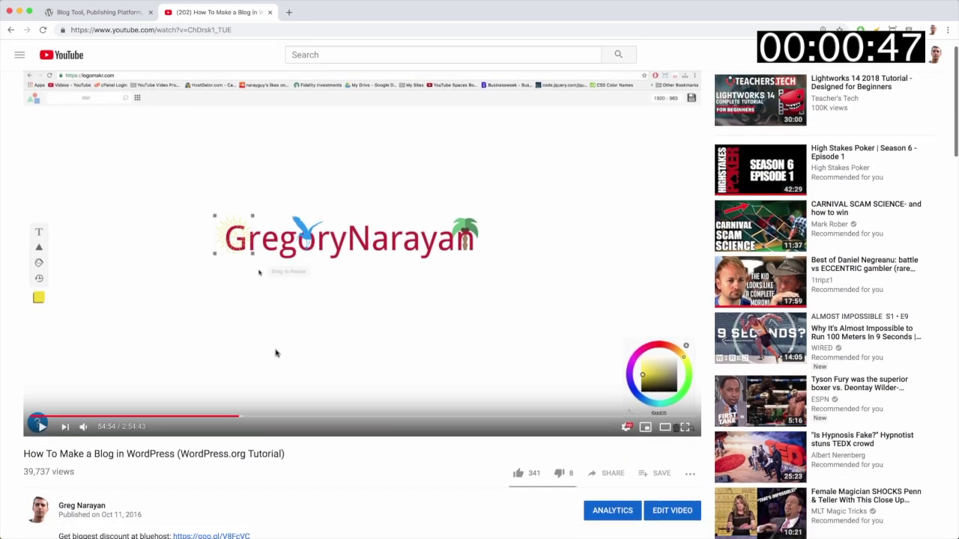
scroll(276, 354, "down", 3)
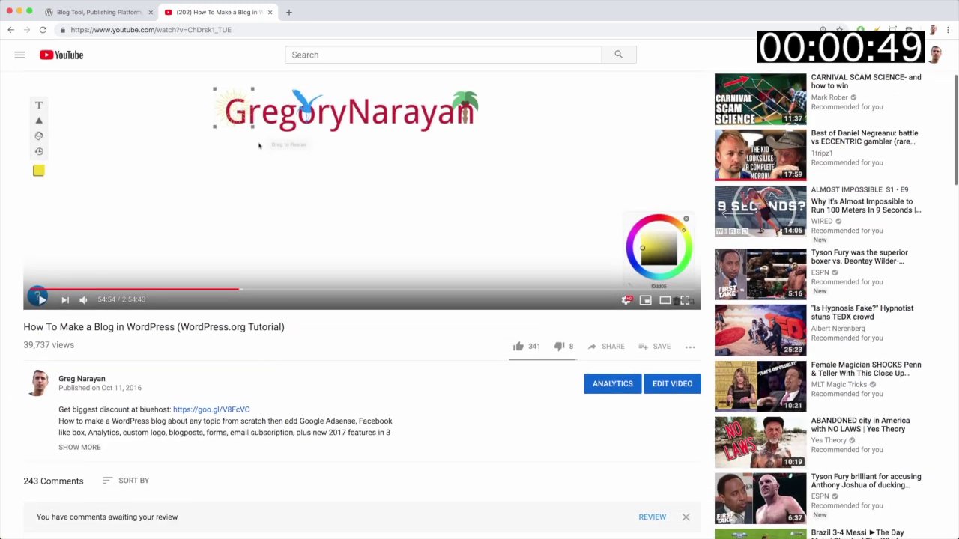
left_click(219, 411)
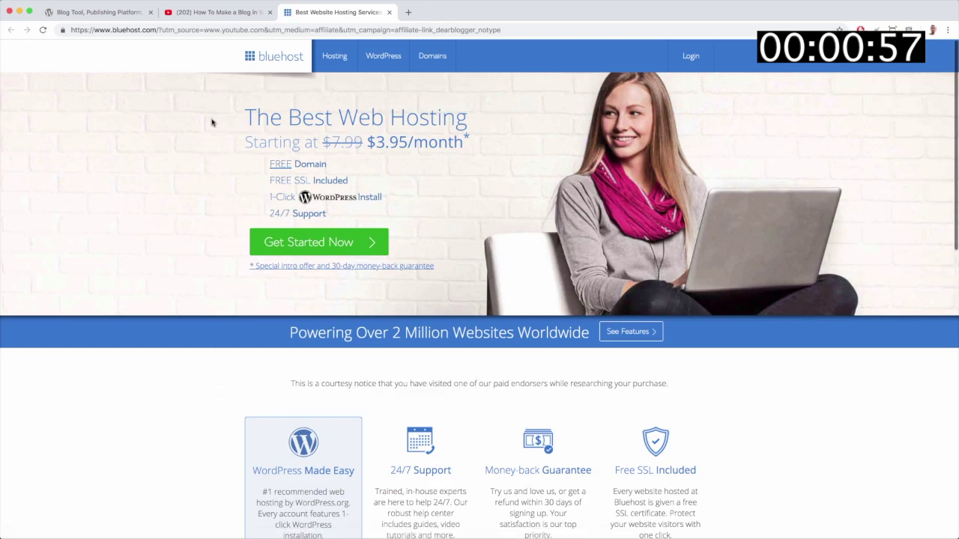
Step: Load the plain bluehost.com homepage and scroll through its hosting offers
left_click(277, 60)
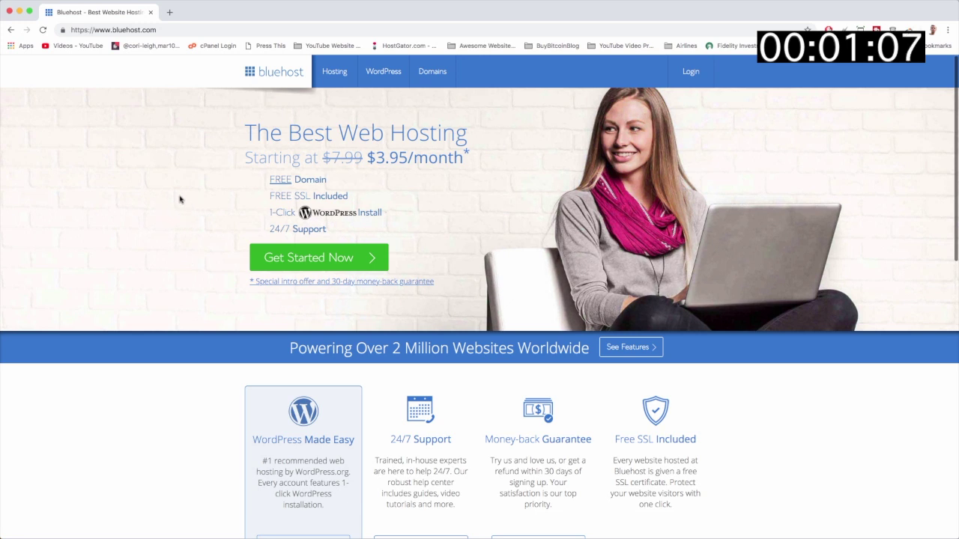
scroll(186, 250, "down", 2)
scroll(186, 251, "down", 10)
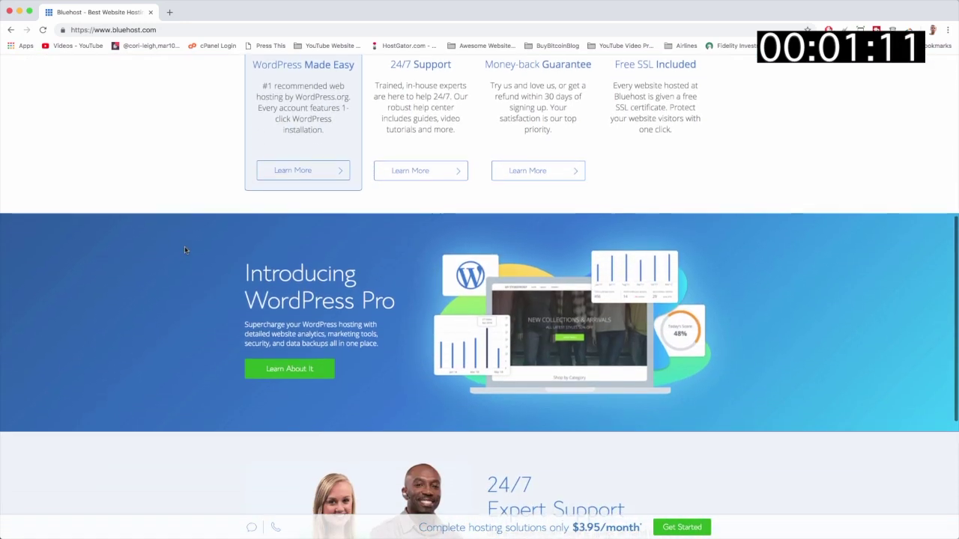
scroll(186, 251, "down", 7)
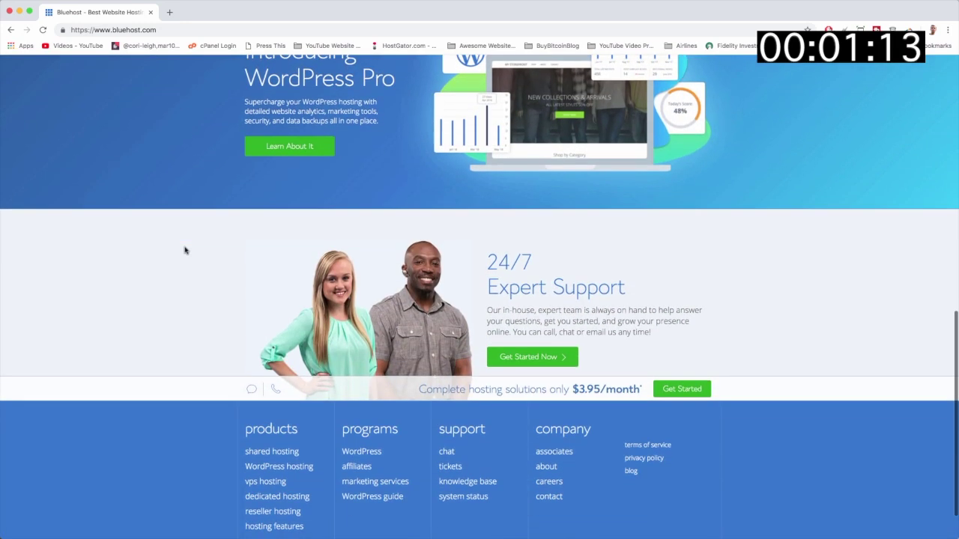
scroll(187, 448, "up", 2)
scroll(187, 448, "up", 3)
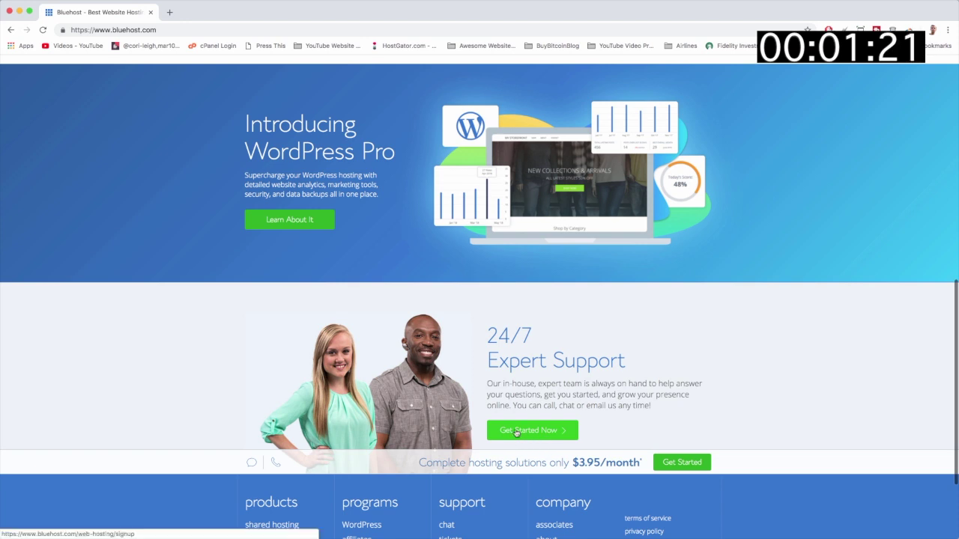
scroll(293, 222, "up", 3)
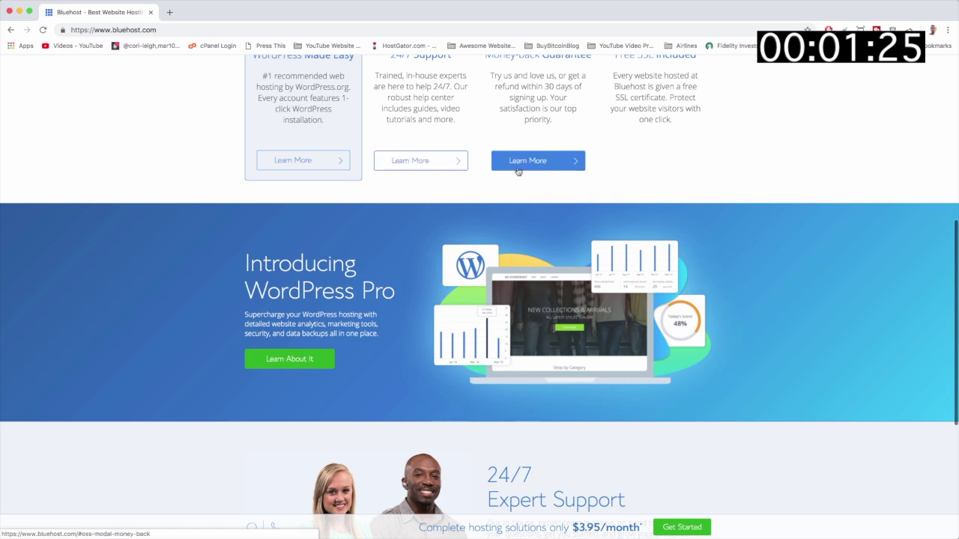
scroll(516, 172, "up", 2)
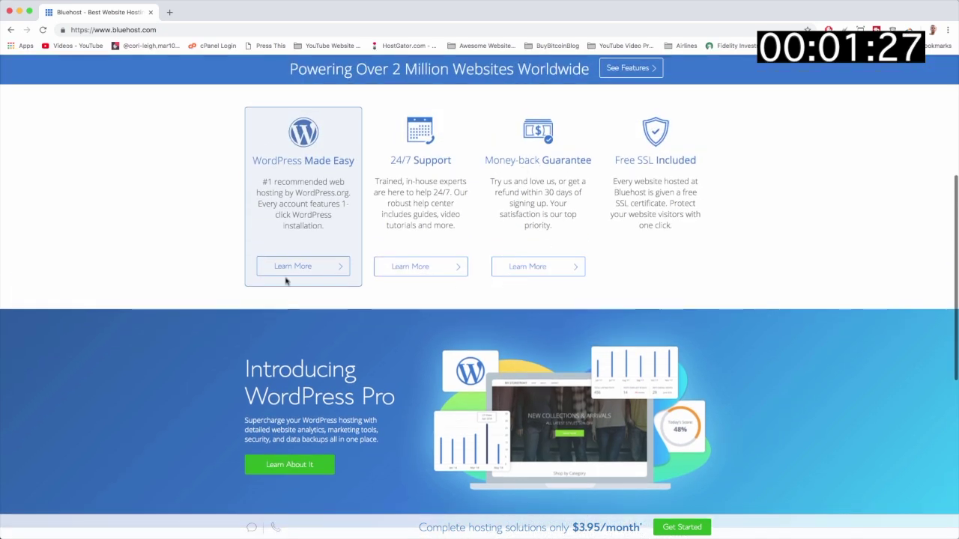
scroll(389, 233, "up", 3)
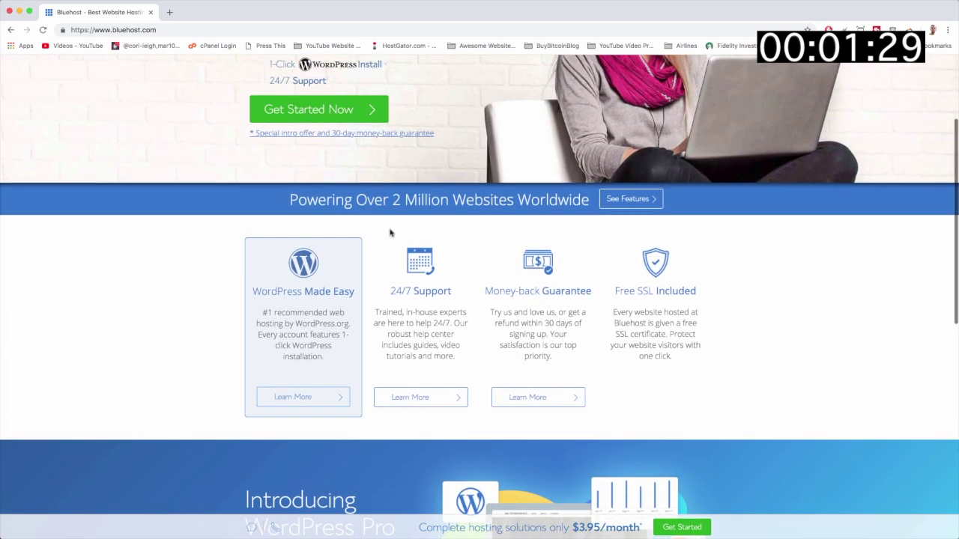
scroll(390, 233, "up", 2)
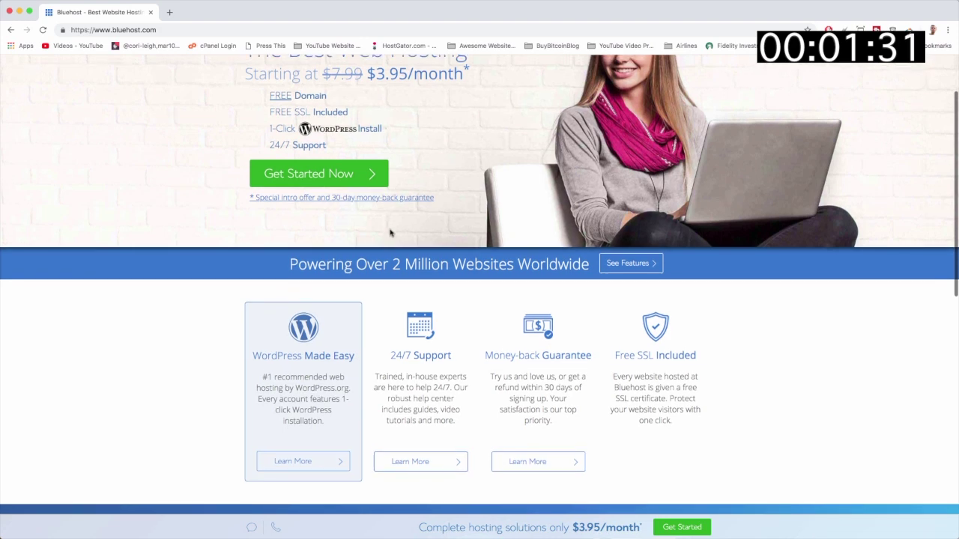
scroll(390, 233, "up", 1)
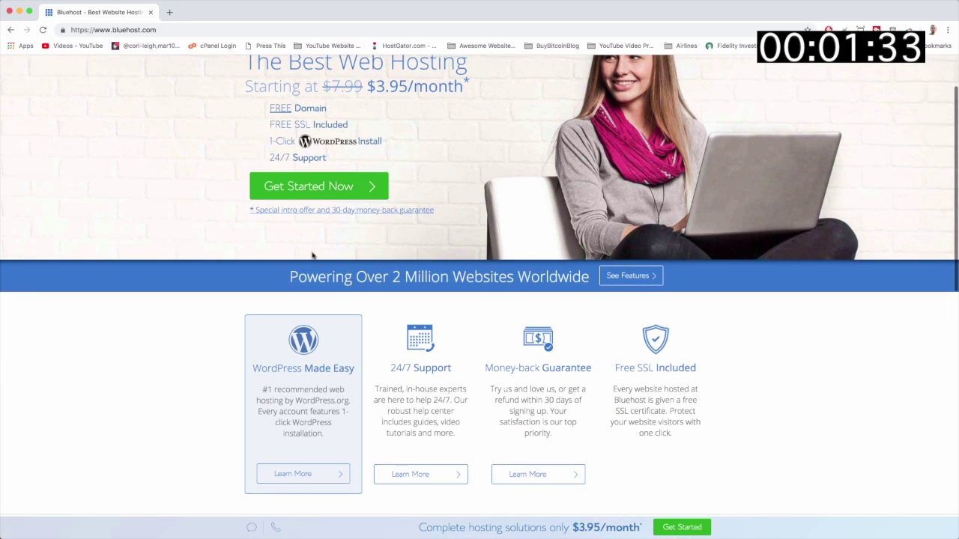
scroll(312, 255, "up", 2)
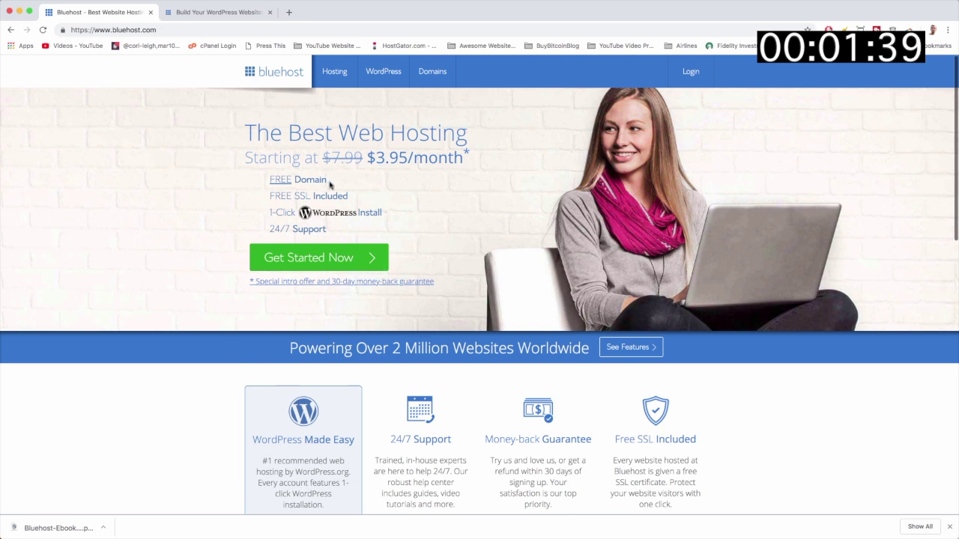
Step: Highlight the FREE Domain, 24/7 Support and Best Web Hosting hero lines
left_click_drag(330, 184, 268, 179)
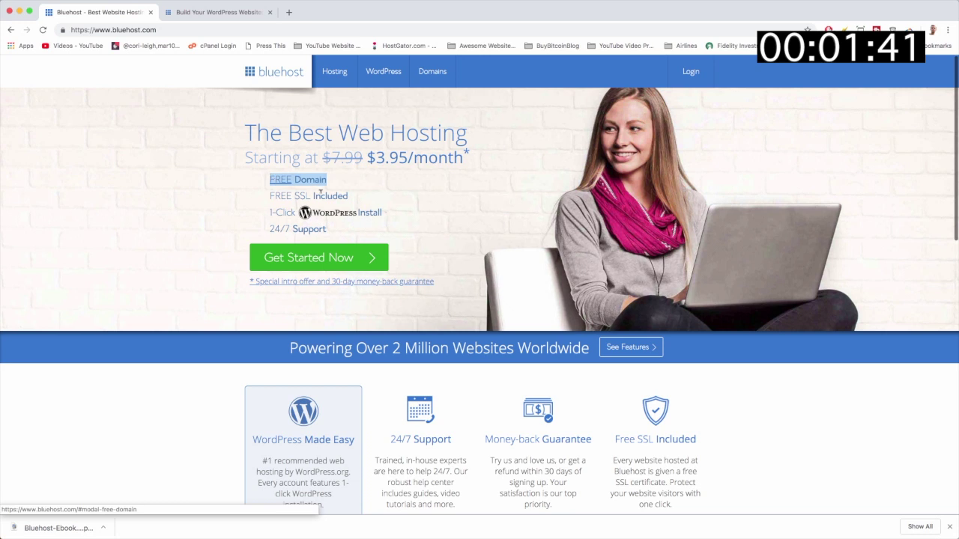
left_click(351, 198)
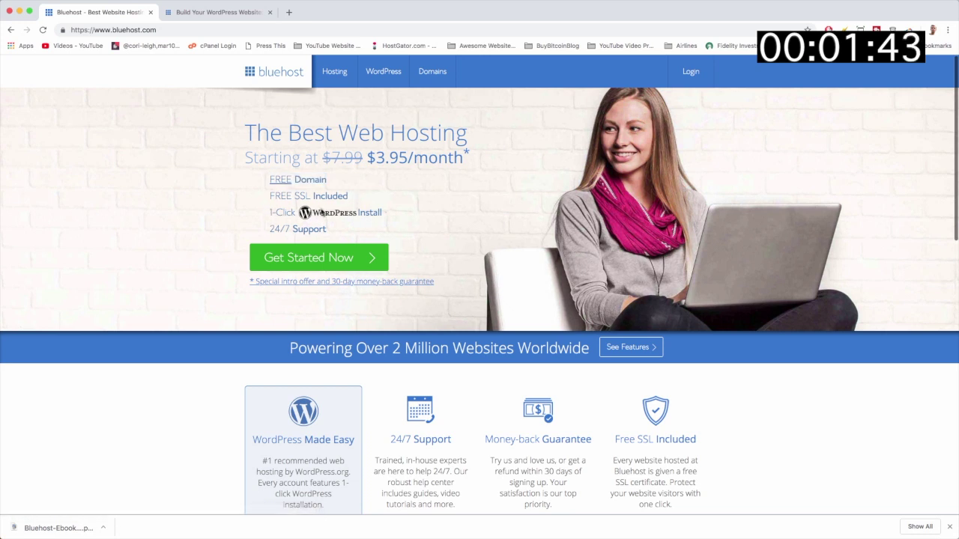
left_click_drag(330, 229, 268, 228)
left_click(337, 229)
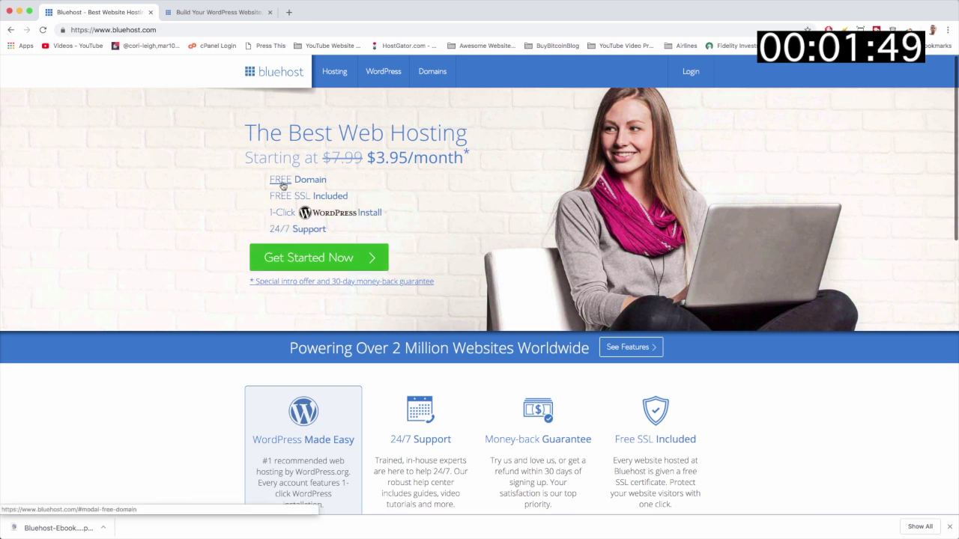
left_click_drag(246, 129, 435, 129)
left_click(183, 224)
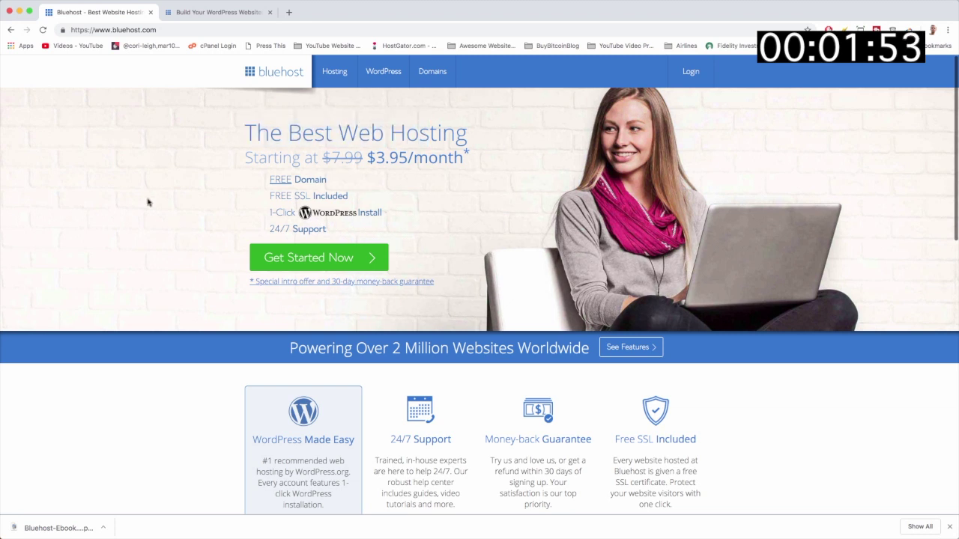
Step: Check the wordpress.org/hosting recommendations in a new tab, then return to the Bluehost homepage
left_click(289, 13)
type("word")
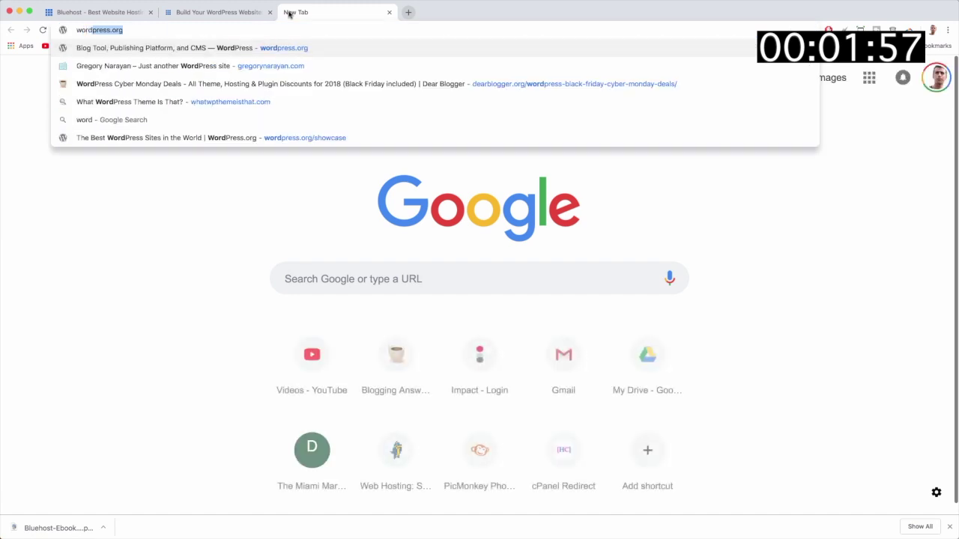
type("press.org/hosting/")
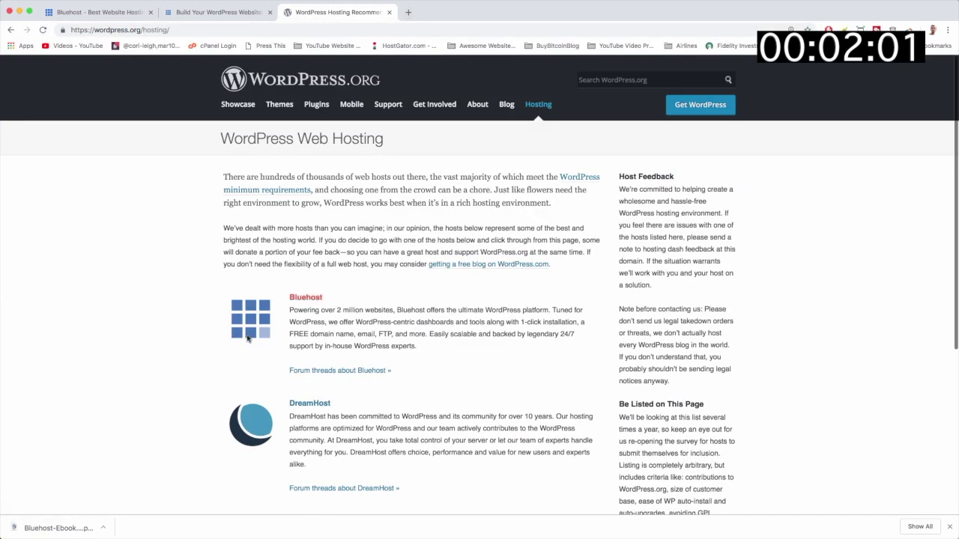
scroll(330, 386, "down", 1)
scroll(330, 386, "down", 5)
scroll(331, 385, "up", 1)
scroll(330, 387, "up", 5)
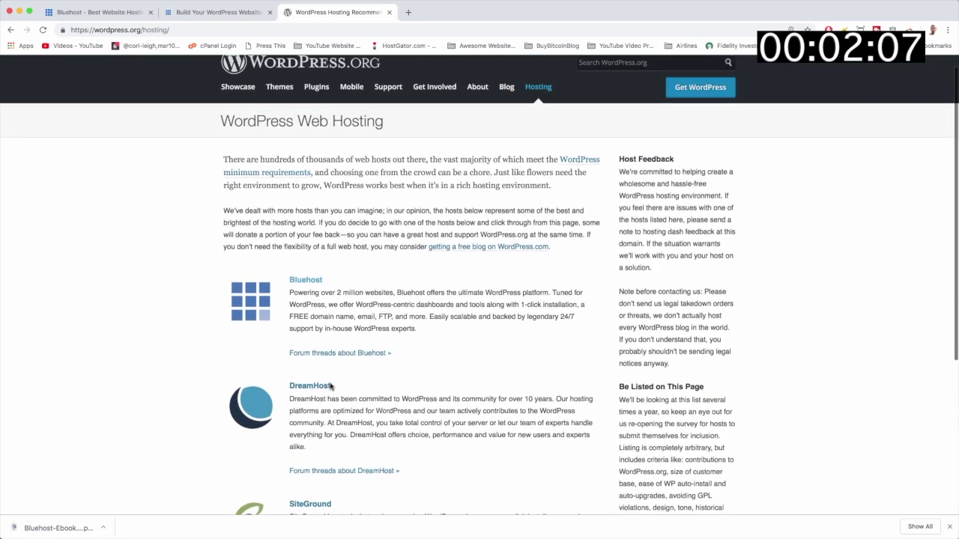
scroll(330, 386, "up", 1)
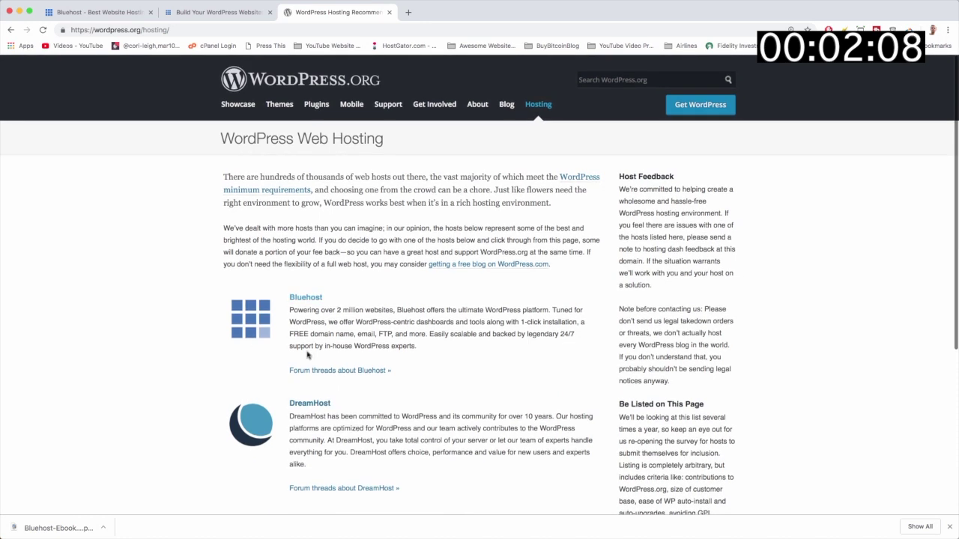
left_click(102, 15)
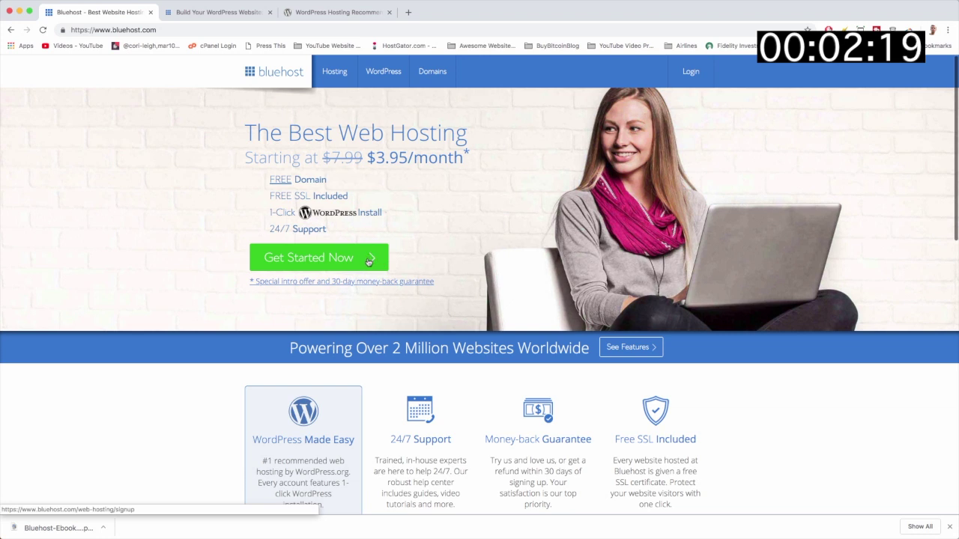
Step: Start Bluehost sign-up and review the basic, plus, choice plus and Go PRO plans
left_click(368, 261)
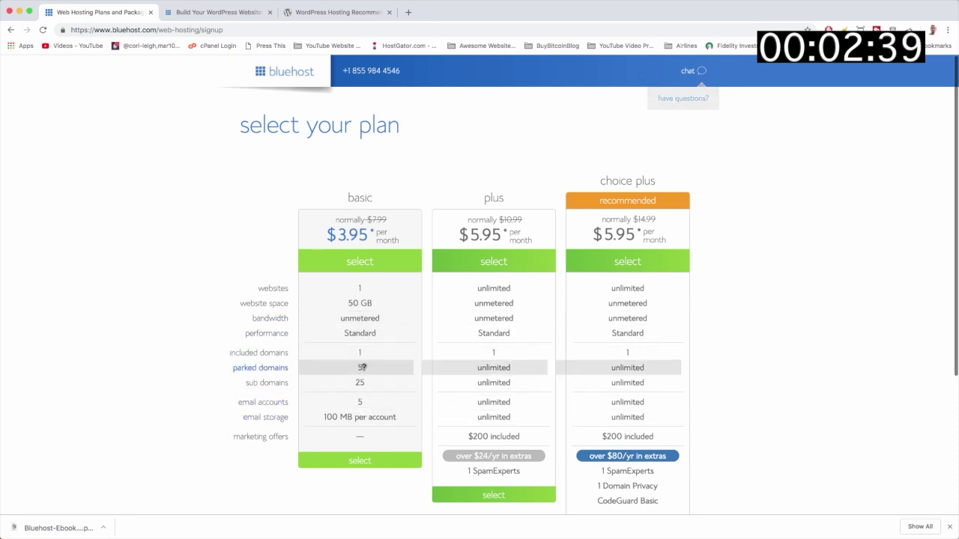
scroll(410, 363, "down", 1)
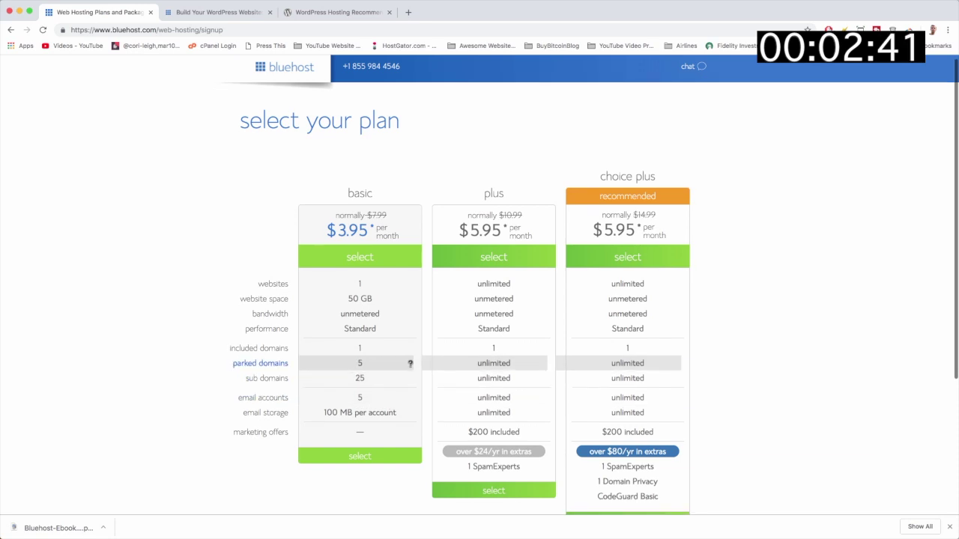
scroll(467, 314, "up", 1)
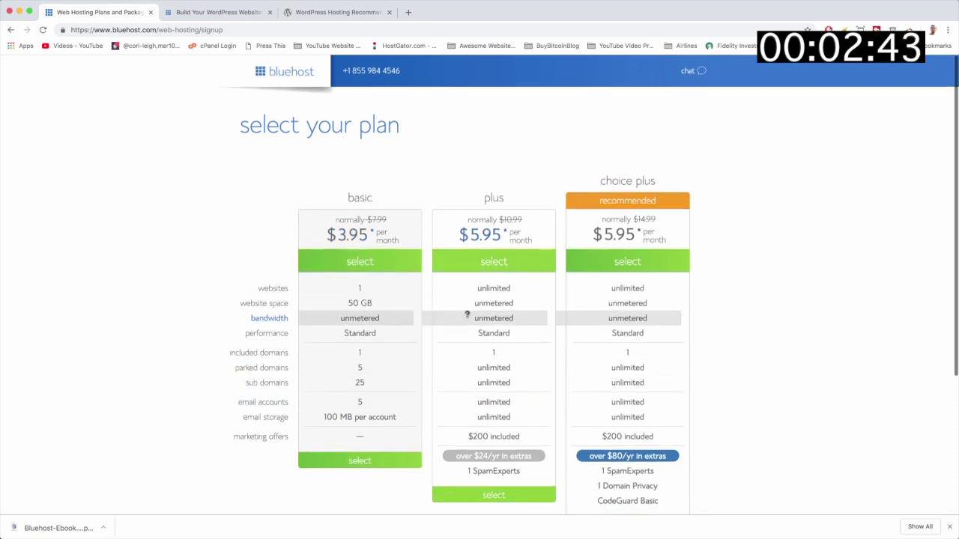
scroll(390, 247, "down", 1)
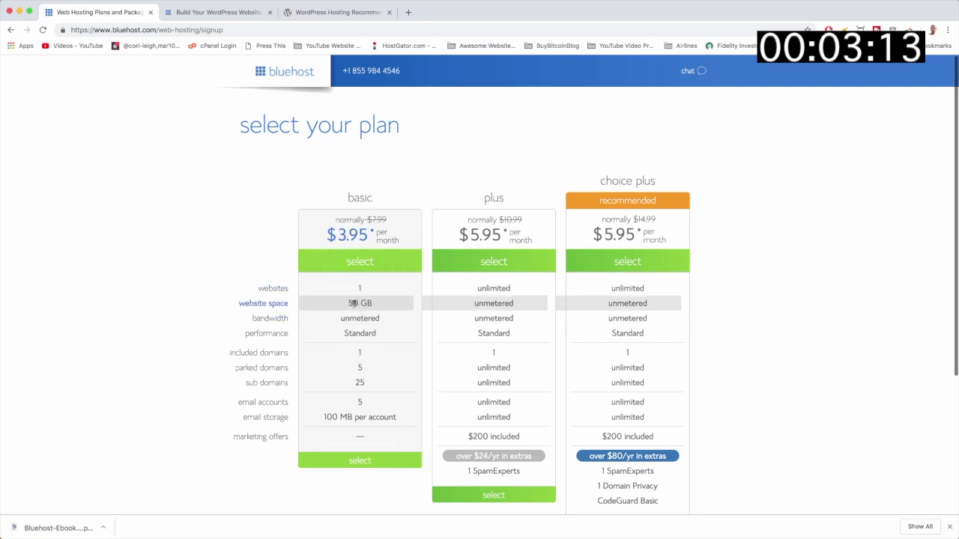
scroll(197, 305, "down", 3)
Step: Review the plans and the Go PRO offer, then select the basic $3.95/month plan
scroll(187, 305, "down", 3)
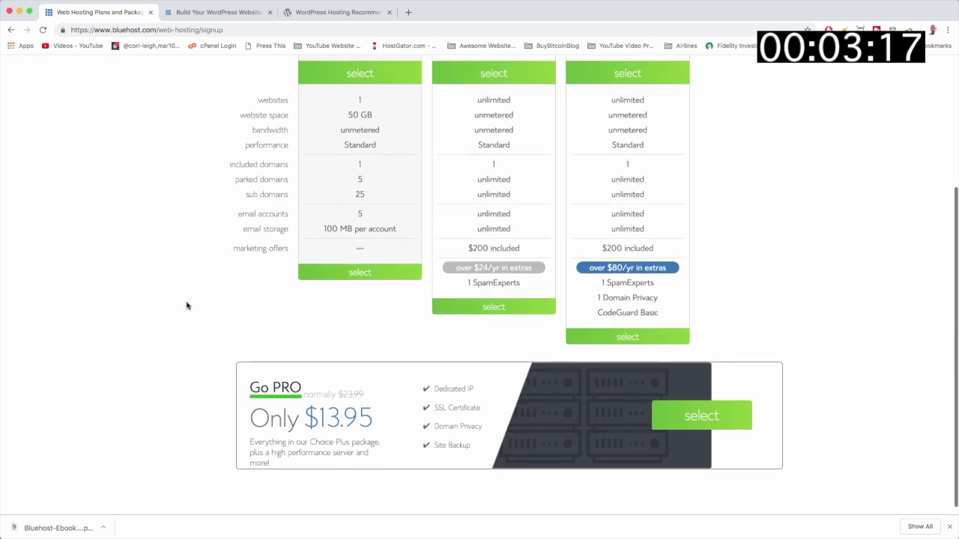
scroll(187, 305, "down", 1)
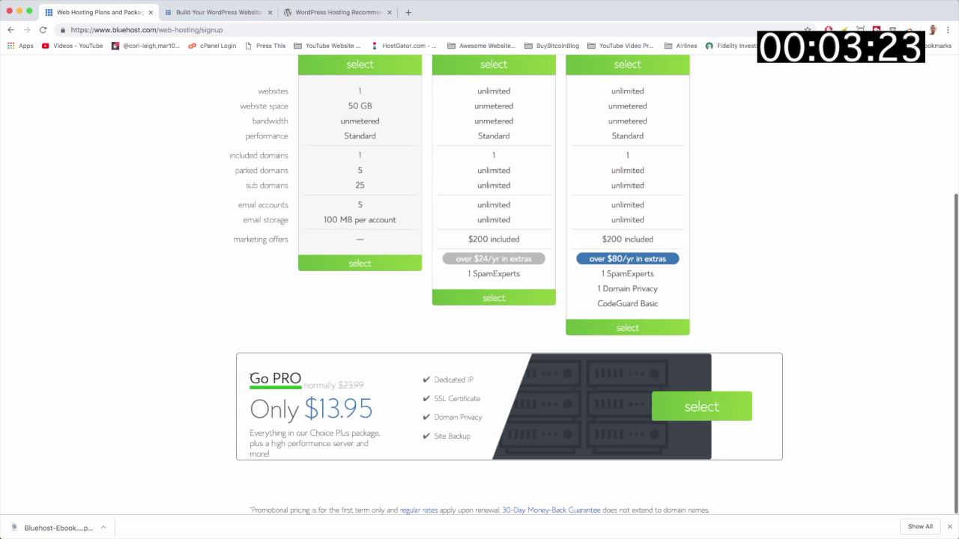
left_click_drag(249, 377, 306, 380)
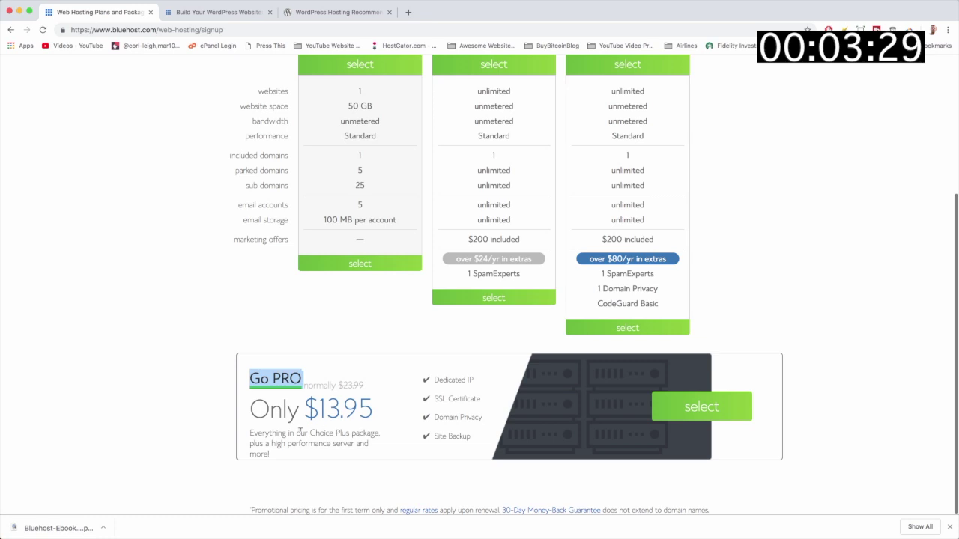
left_click(305, 432)
scroll(416, 435, "up", 5)
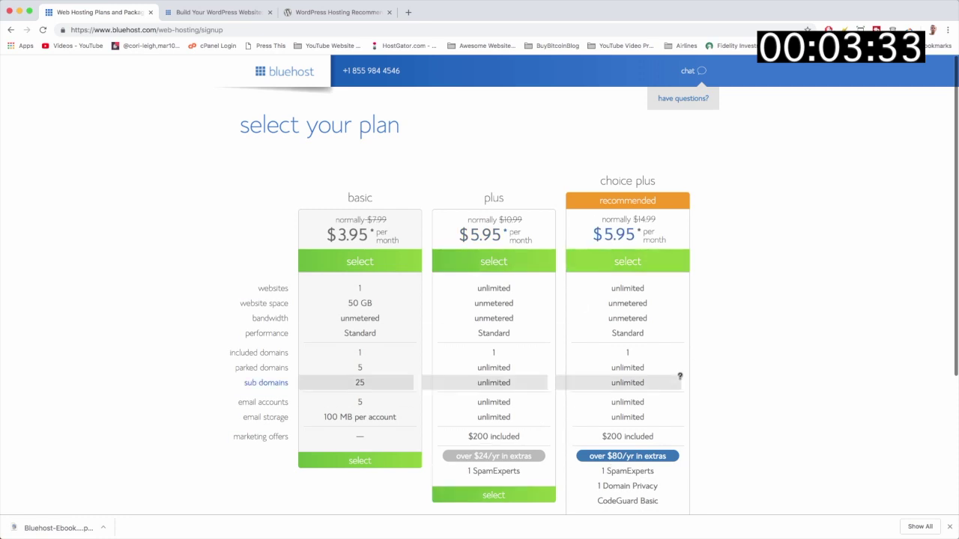
scroll(406, 489, "down", 5)
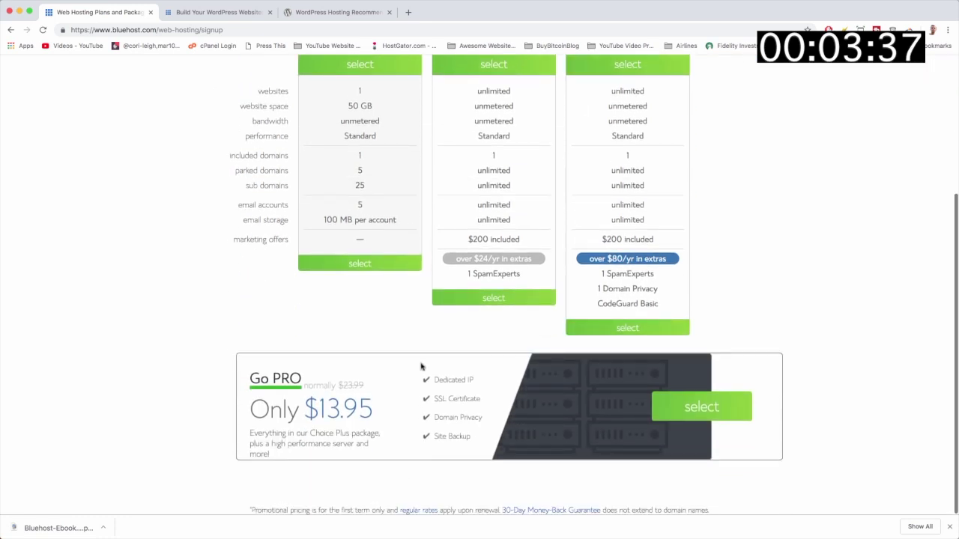
scroll(418, 320, "up", 4)
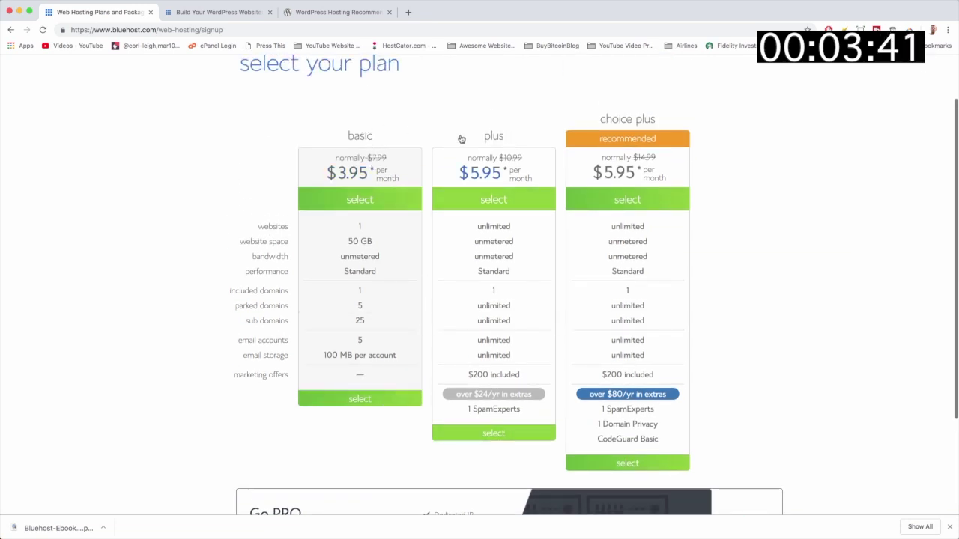
scroll(427, 208, "down", 4)
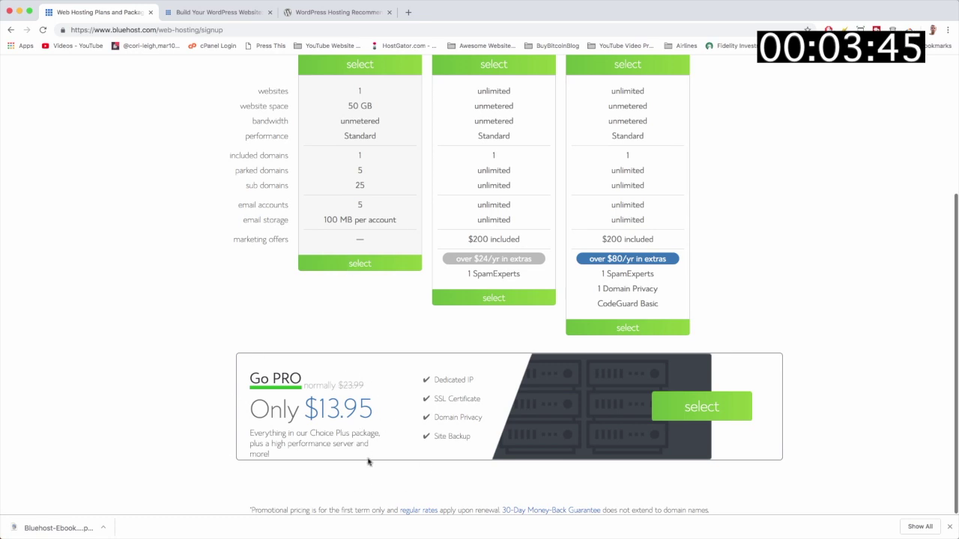
scroll(397, 442, "up", 4)
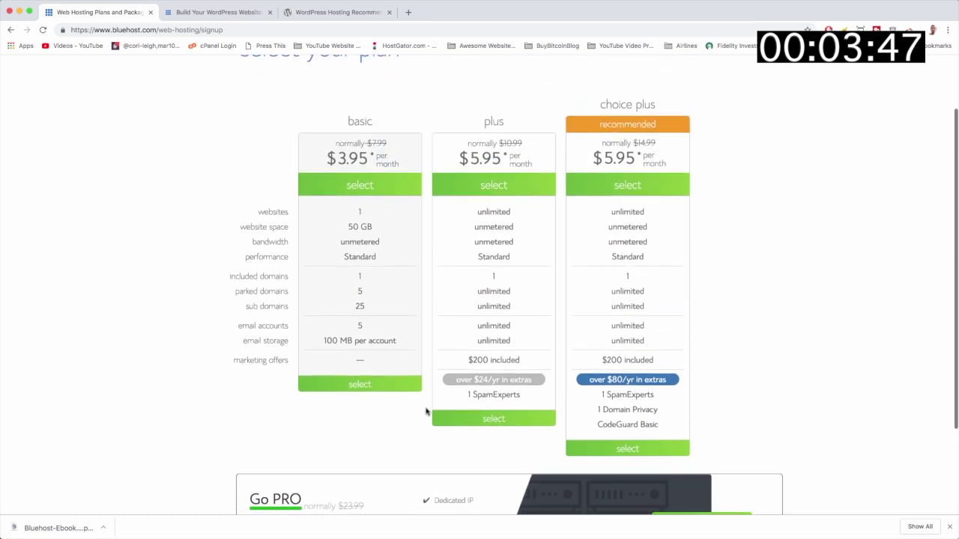
scroll(426, 411, "up", 1)
scroll(426, 412, "up", 1)
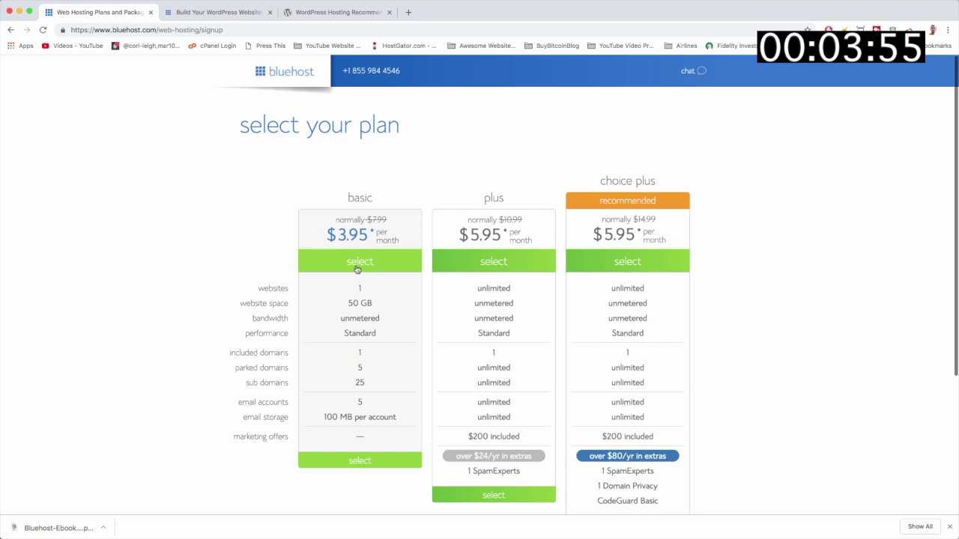
left_click(358, 267)
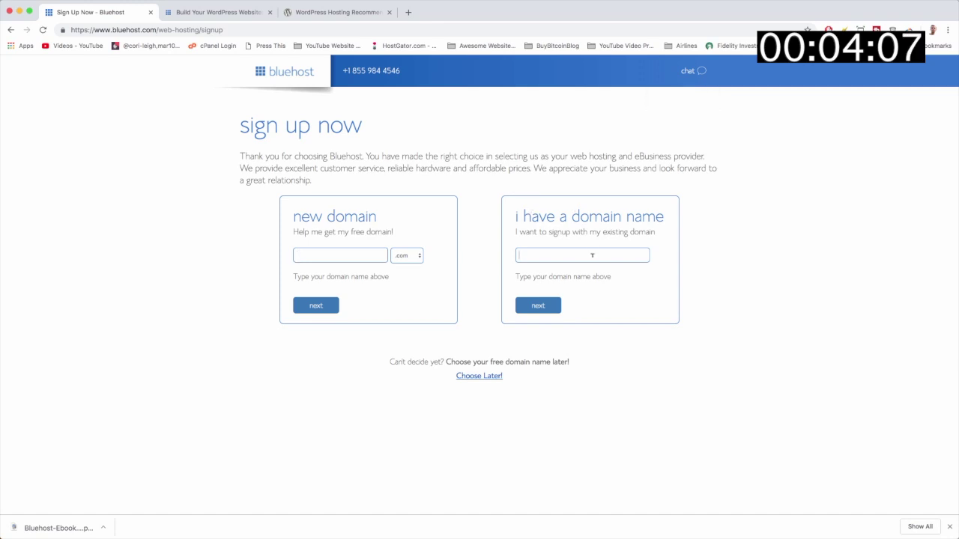
Step: Enter bluehostwebsitewp as the new free domain, keep .com, and continue
left_click(341, 256)
type("bluehostwebsitewp")
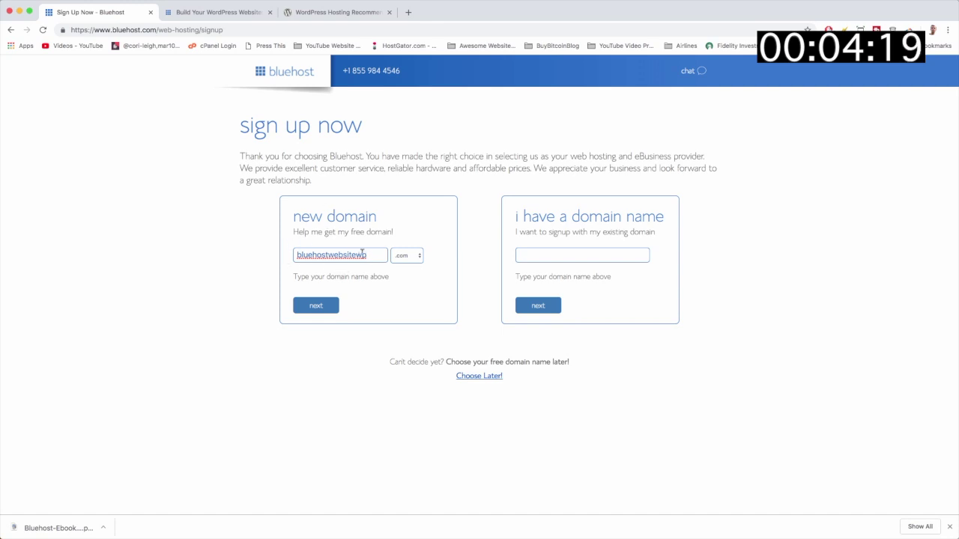
left_click(406, 257)
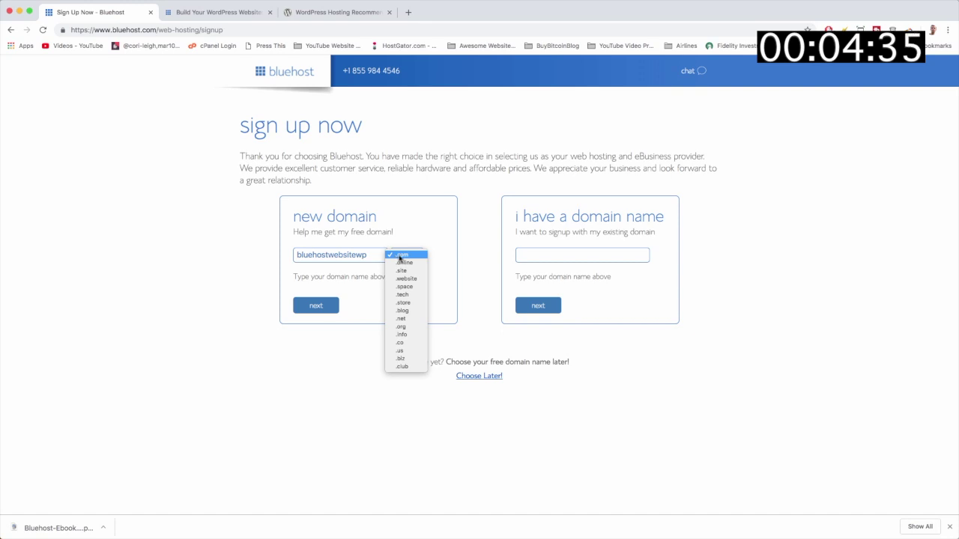
left_click(399, 256)
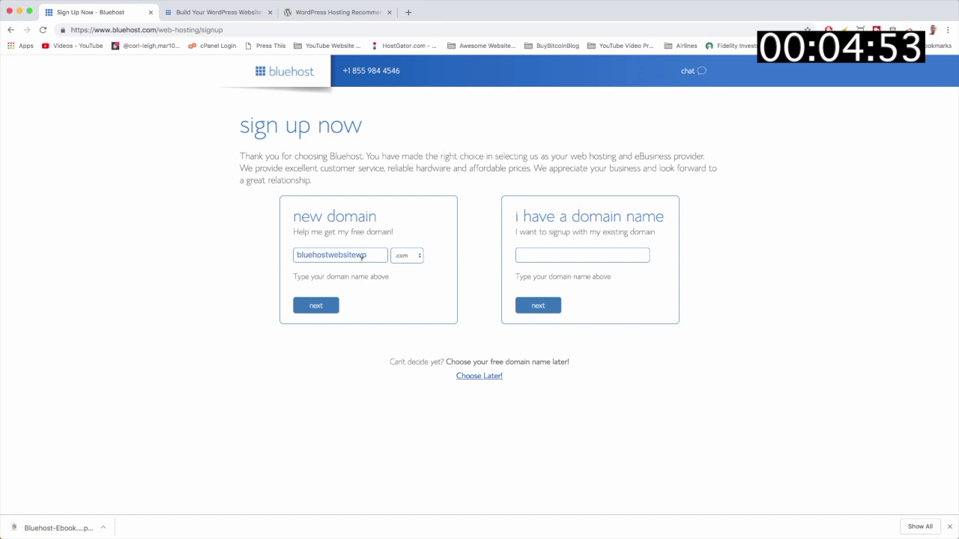
left_click(333, 307)
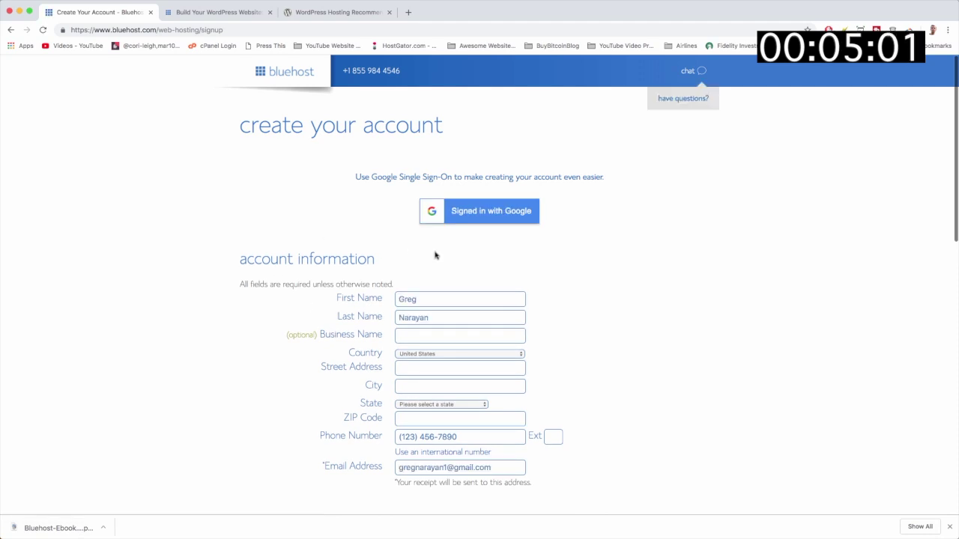
Step: Enter business name DearBlogger Inc. and autofill the saved address and phone details
scroll(434, 256, "down", 3)
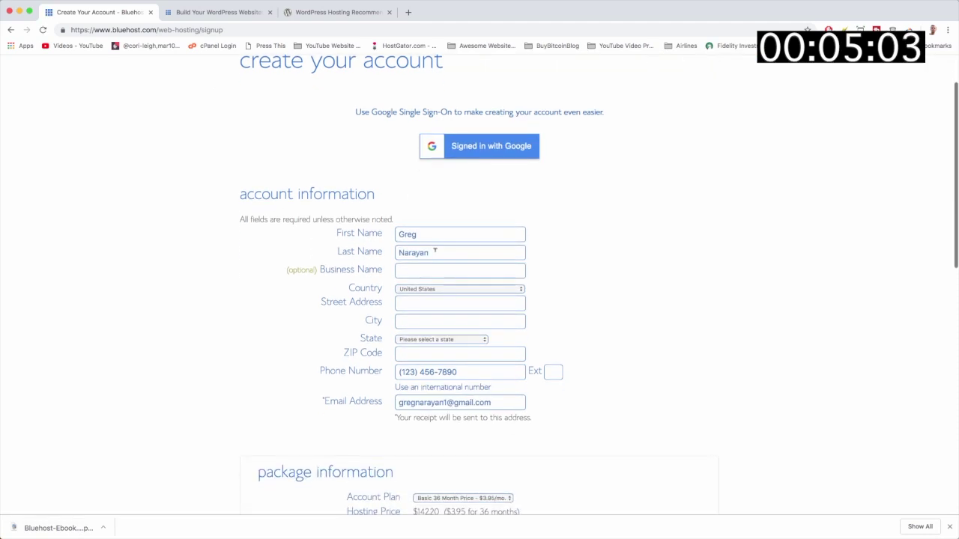
left_click(439, 269)
type("DearBlogger Inc.")
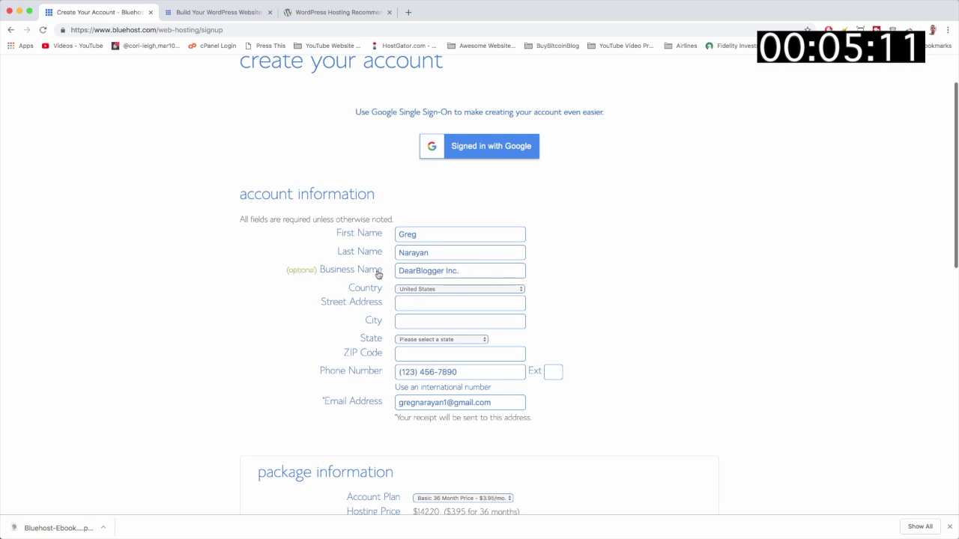
left_click(423, 302)
scroll(423, 299, "down", 2)
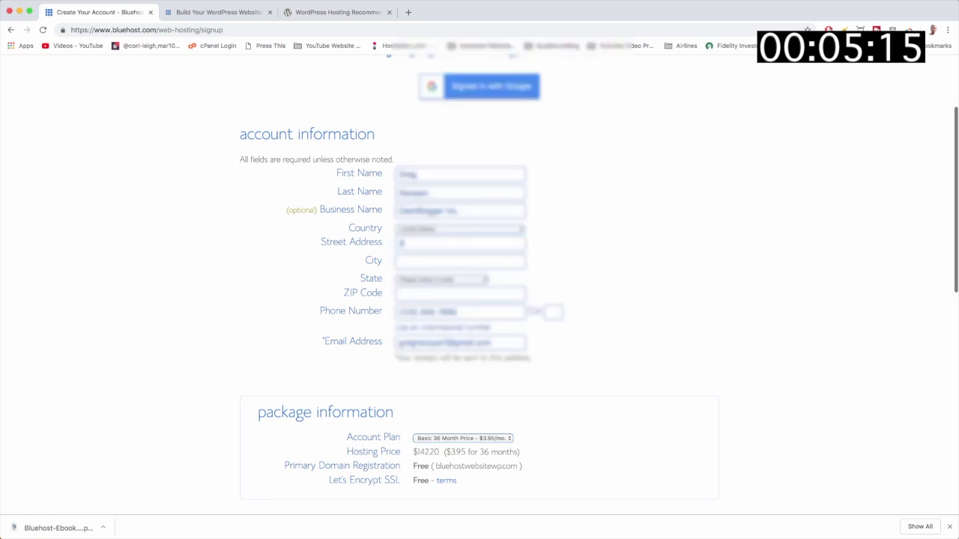
key("Return")
scroll(479, 299, "down", 1)
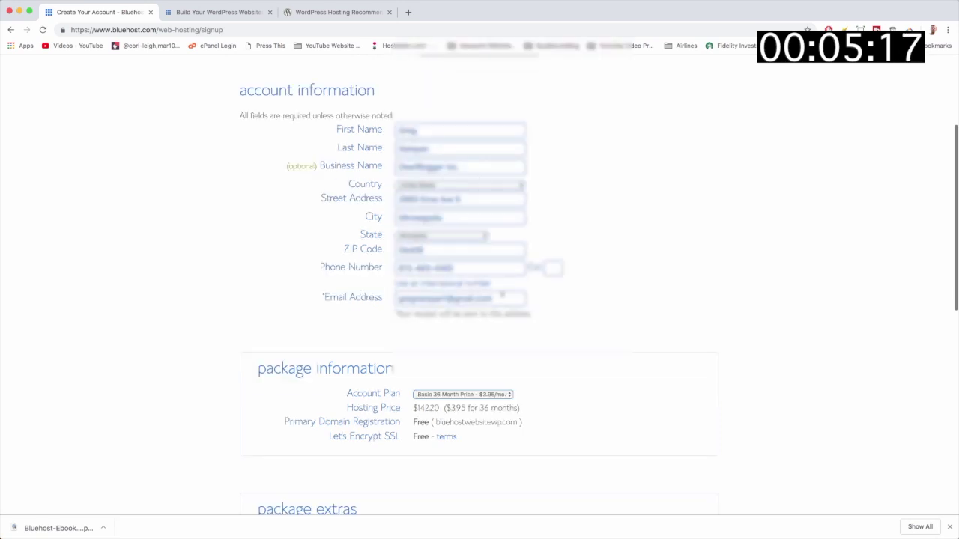
scroll(593, 305, "down", 2)
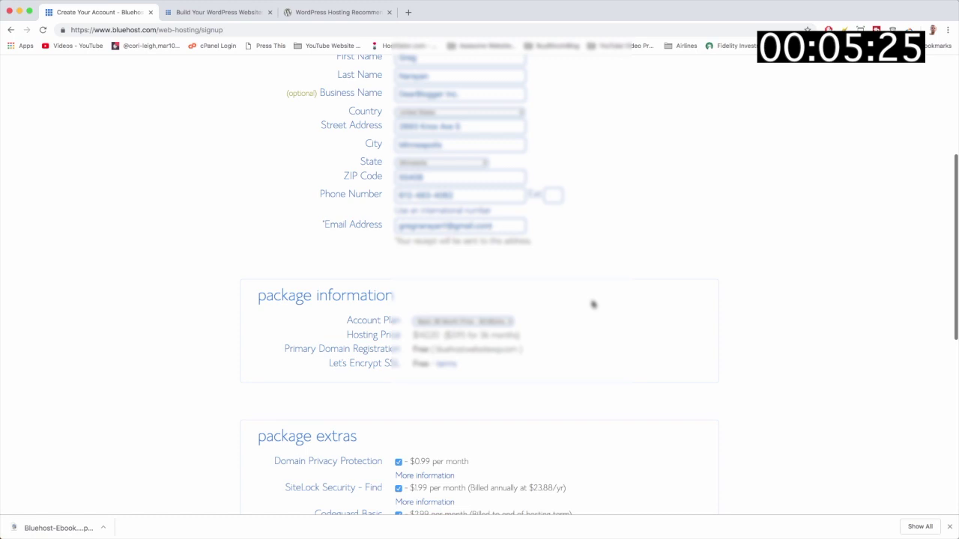
scroll(592, 304, "down", 3)
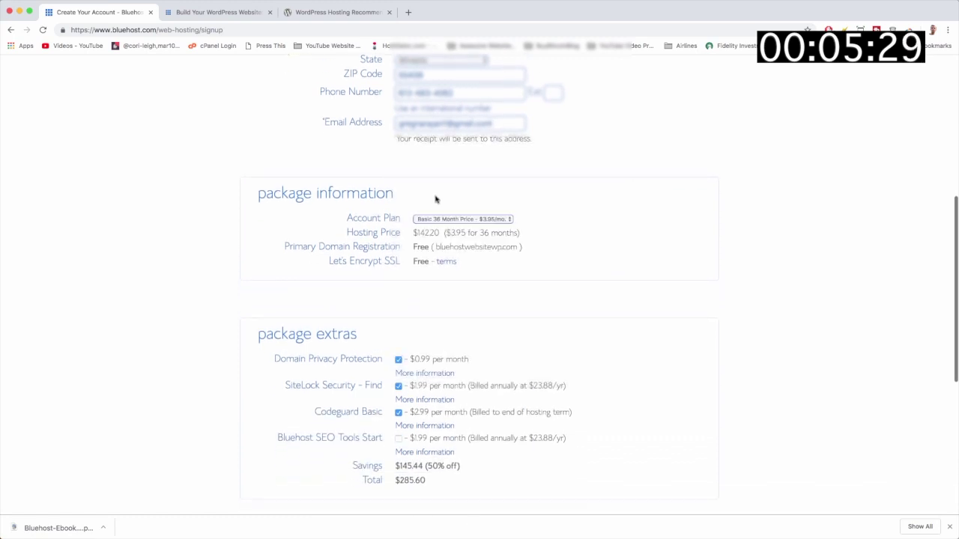
Step: Set the Account Plan to Basic 12 Month at $5.95/mo and review the package extras
left_click(511, 219)
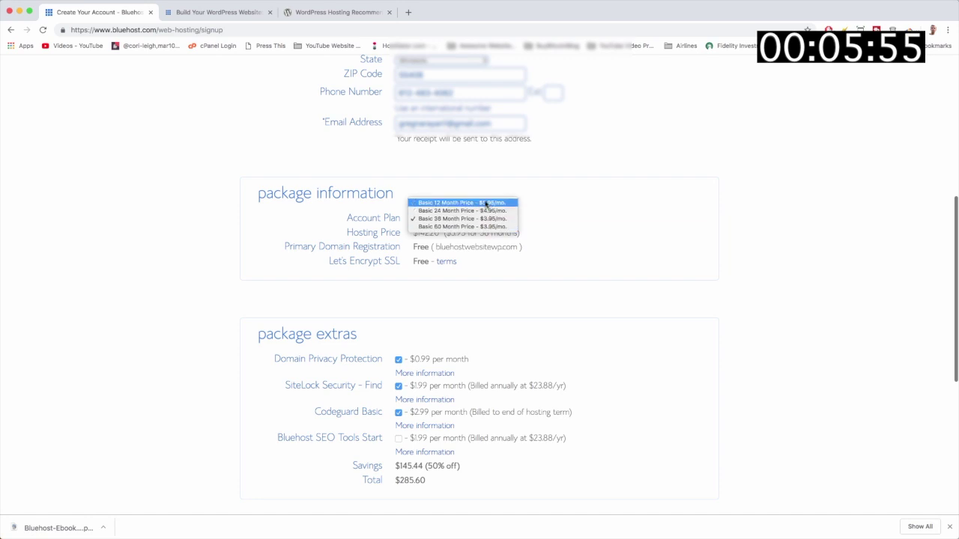
left_click(485, 203)
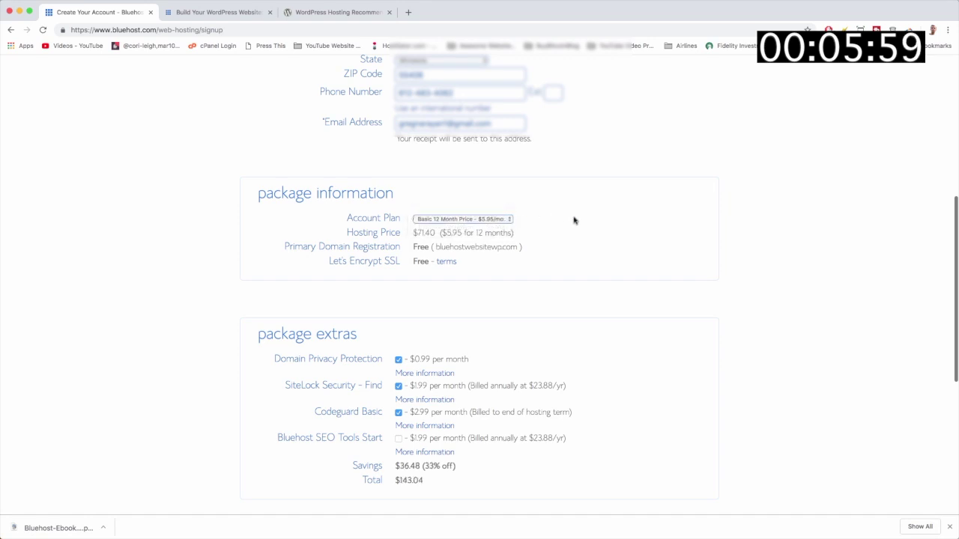
scroll(574, 220, "down", 2)
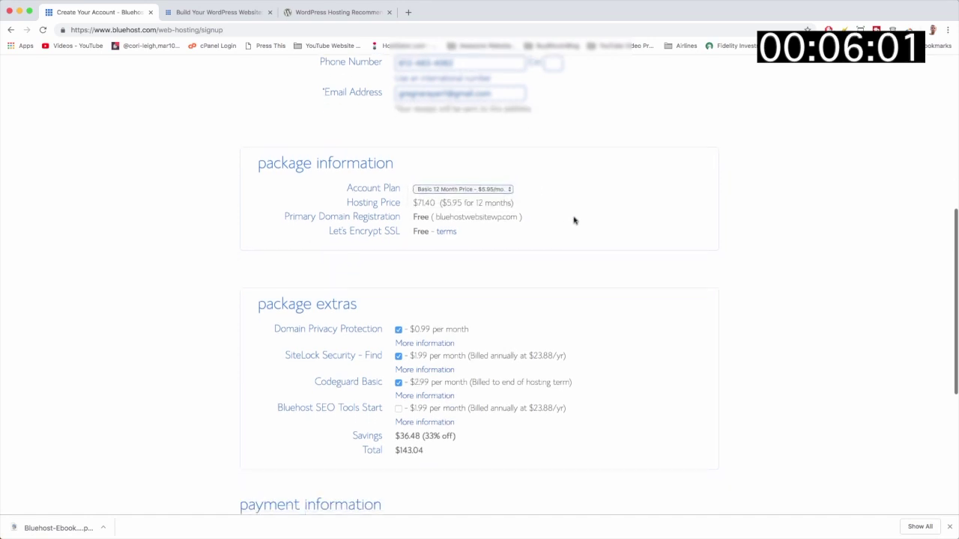
scroll(575, 221, "down", 1)
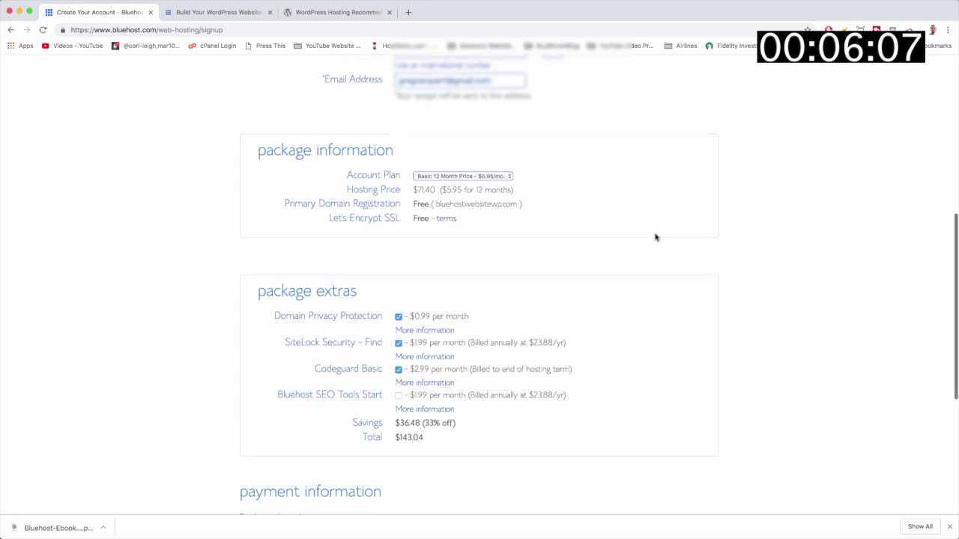
left_click(507, 180)
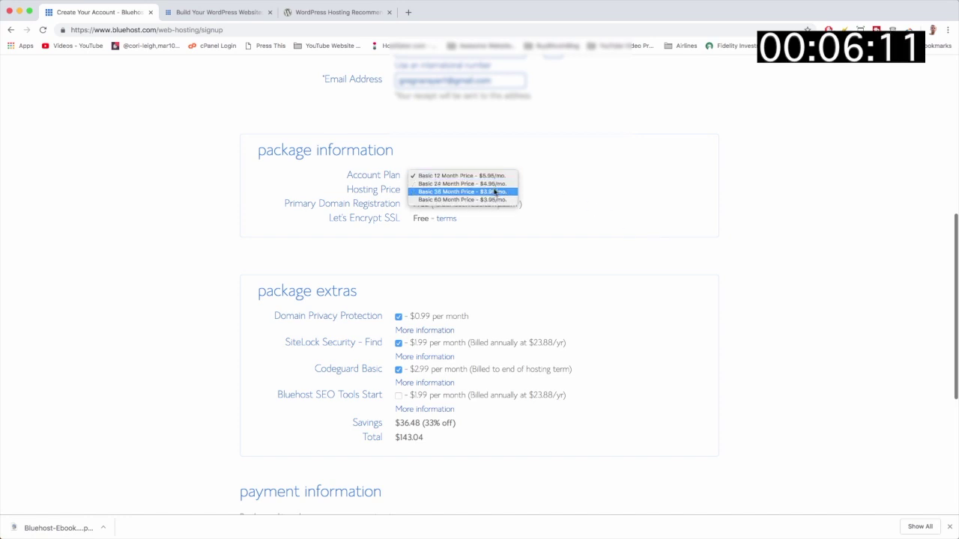
left_click(483, 175)
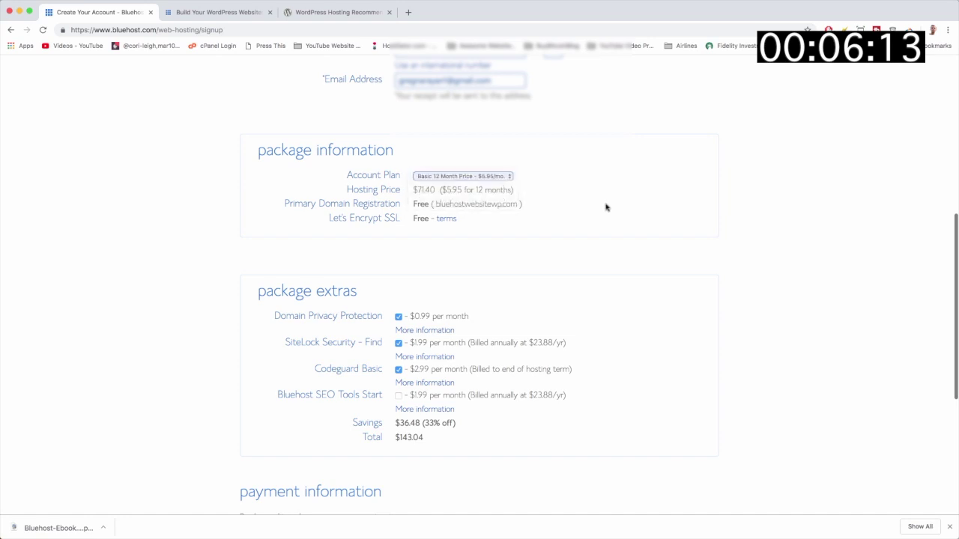
scroll(606, 207, "down", 2)
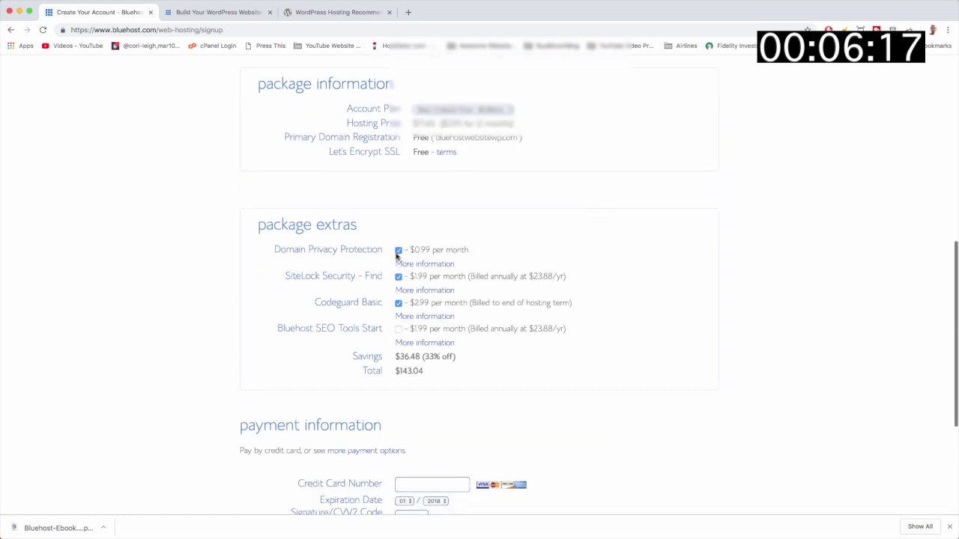
Step: Uncheck the Domain Privacy Protection, SiteLock Security and Codeguard Basic extras
left_click(398, 252)
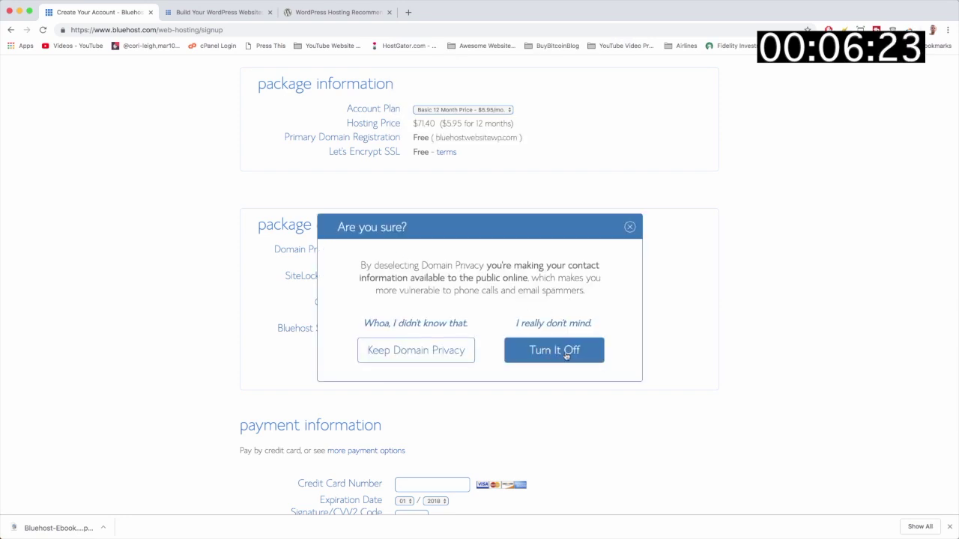
left_click(567, 355)
left_click(398, 278)
left_click(399, 305)
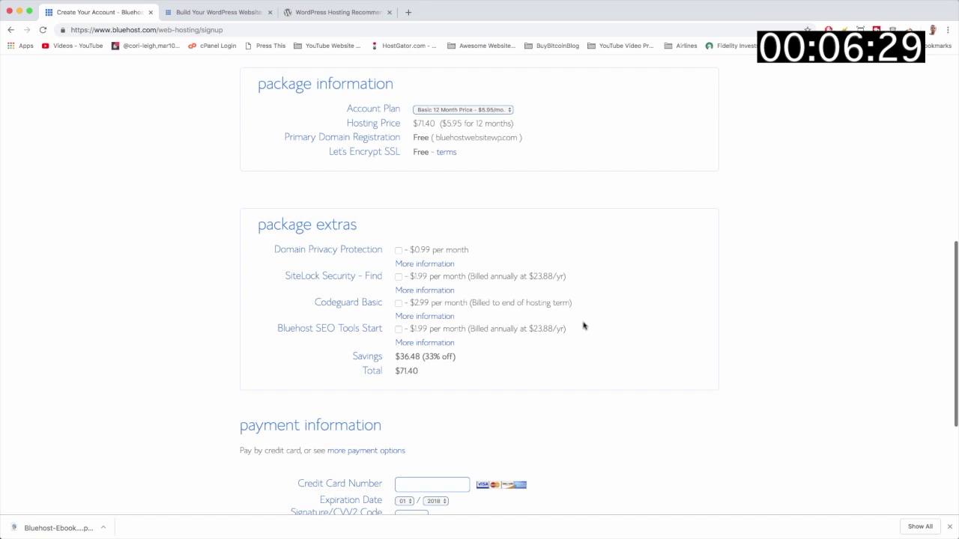
scroll(583, 326, "down", 3)
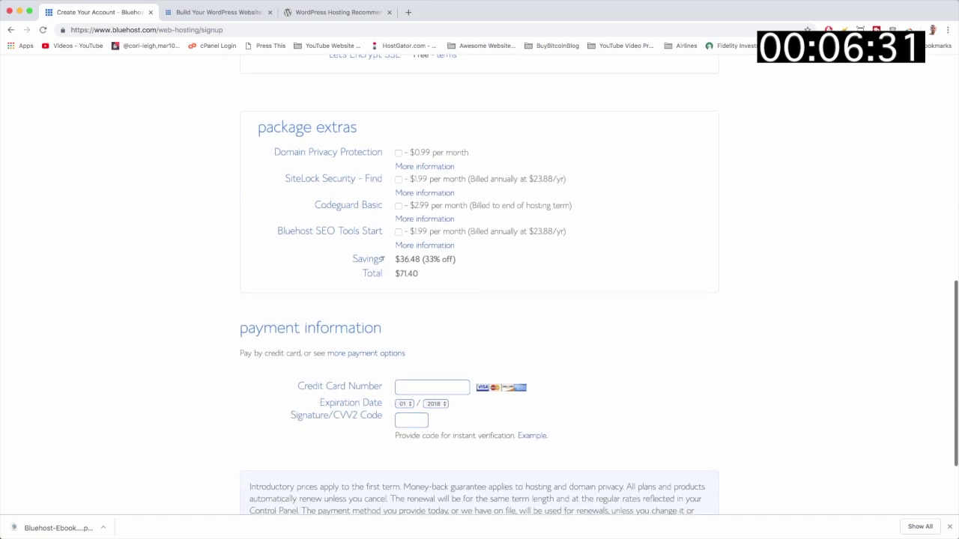
Step: Highlight the $71.40 total and the $36.48 savings amount
left_click_drag(419, 274, 395, 273)
left_click(424, 279)
left_click_drag(395, 259, 420, 259)
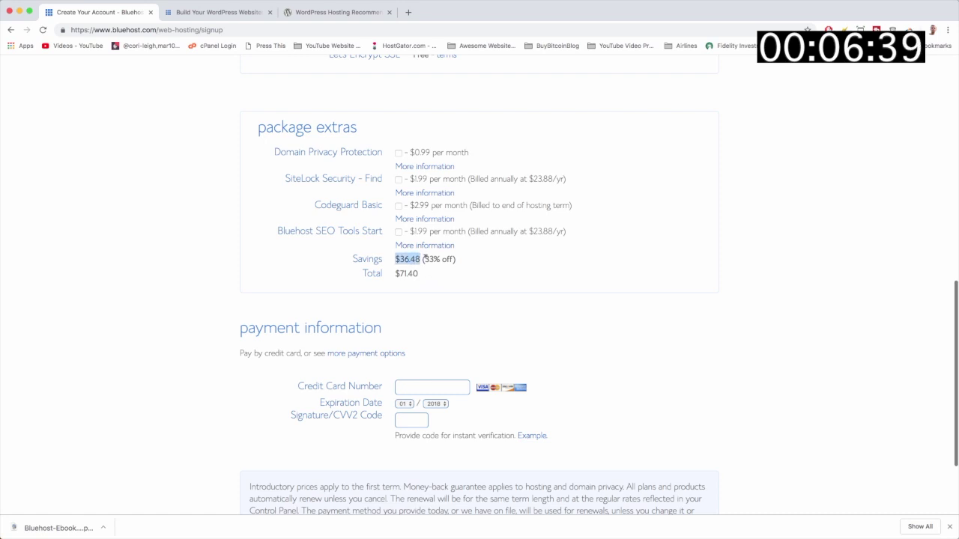
left_click(425, 259)
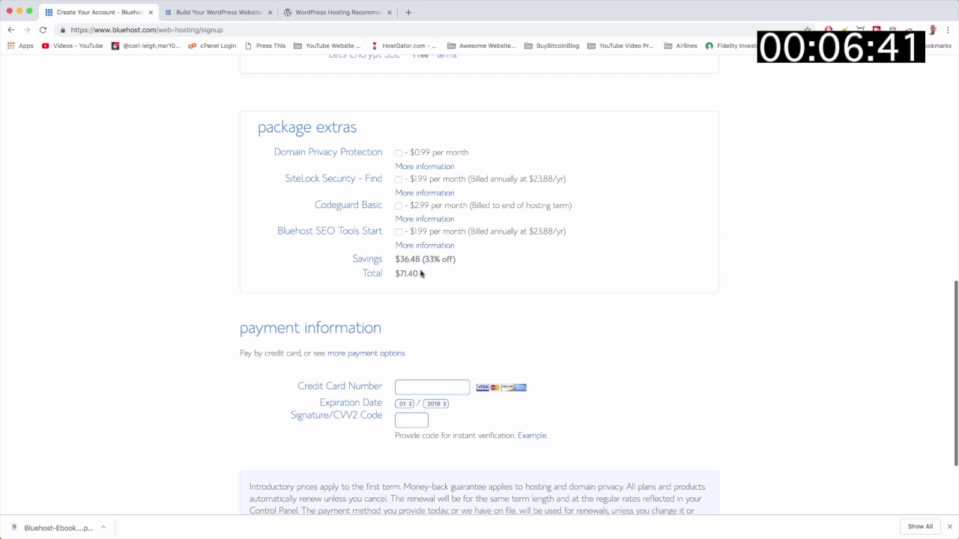
left_click_drag(420, 275, 395, 275)
left_click(428, 277)
Step: Confirm the Account Plan stays on Basic 12 Month at $5.95/mo
scroll(429, 277, "up", 3)
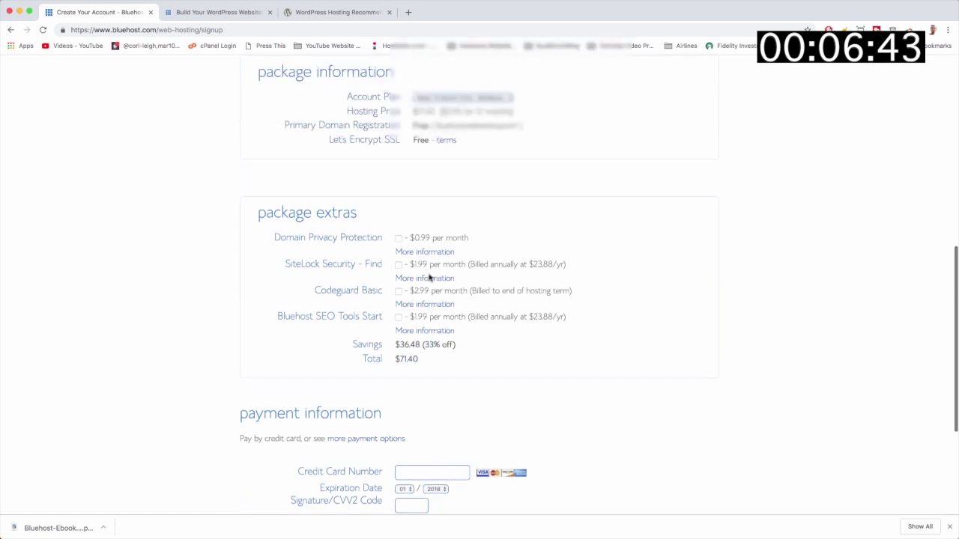
scroll(430, 277, "up", 2)
left_click(484, 202)
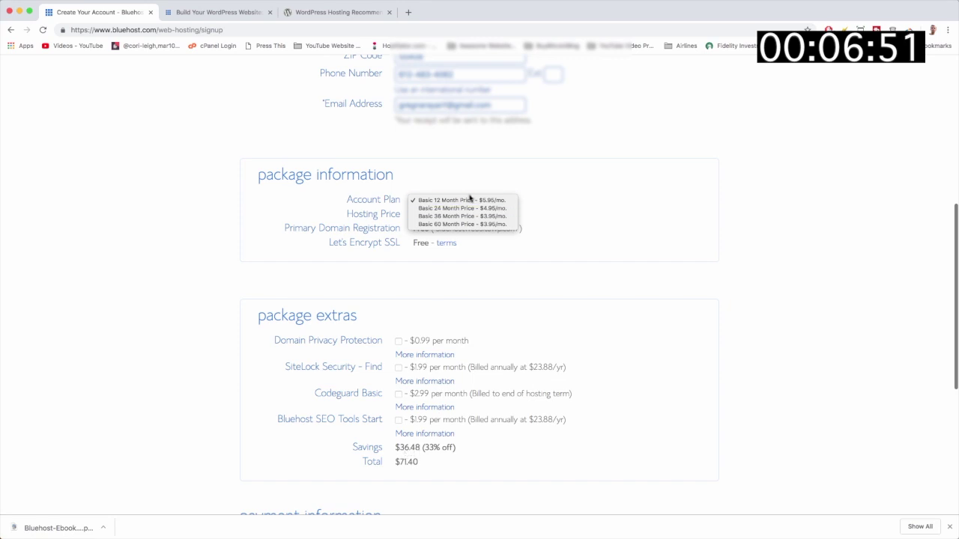
left_click(473, 200)
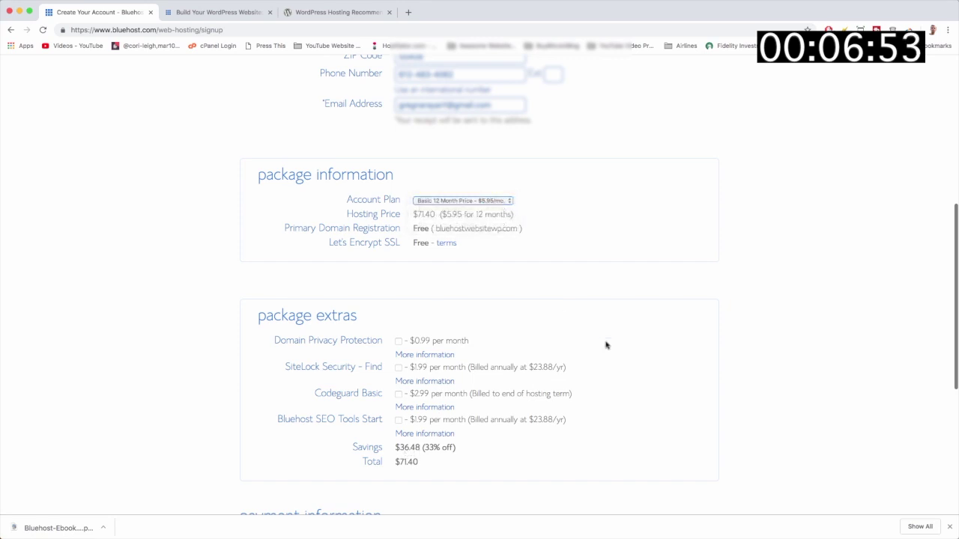
scroll(606, 345, "down", 2)
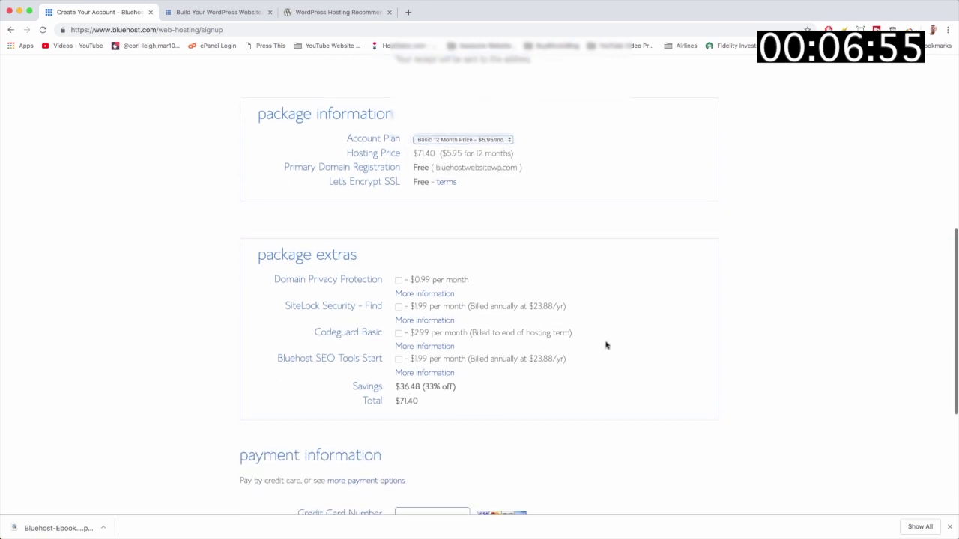
scroll(607, 345, "down", 3)
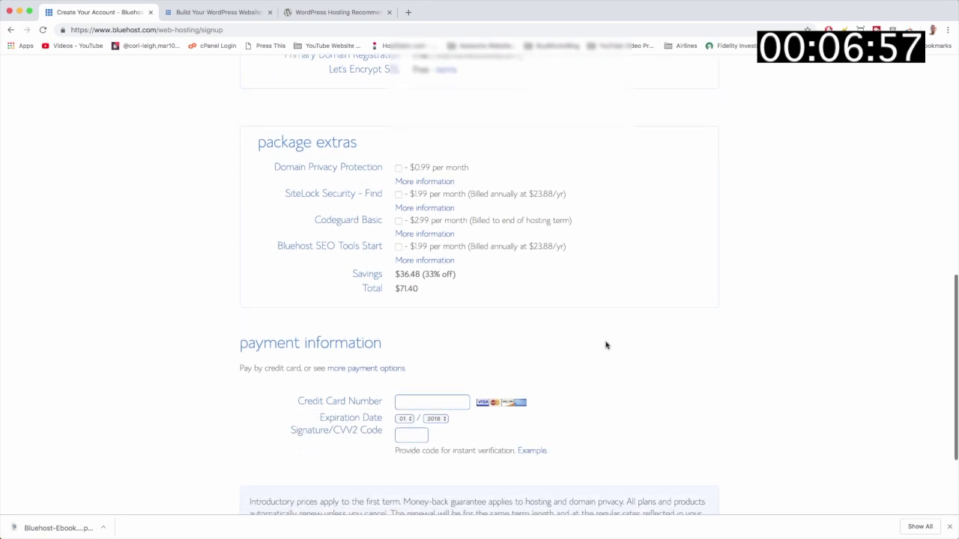
Step: Claim the $2.65/mo Special Sign-Up Offer for an extra 20% off
scroll(606, 345, "down", 1)
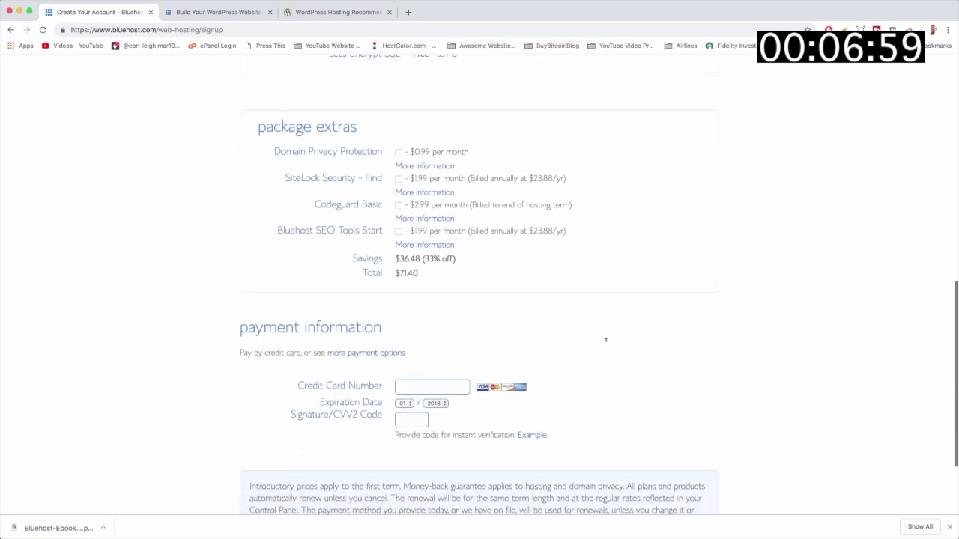
scroll(606, 339, "down", 2)
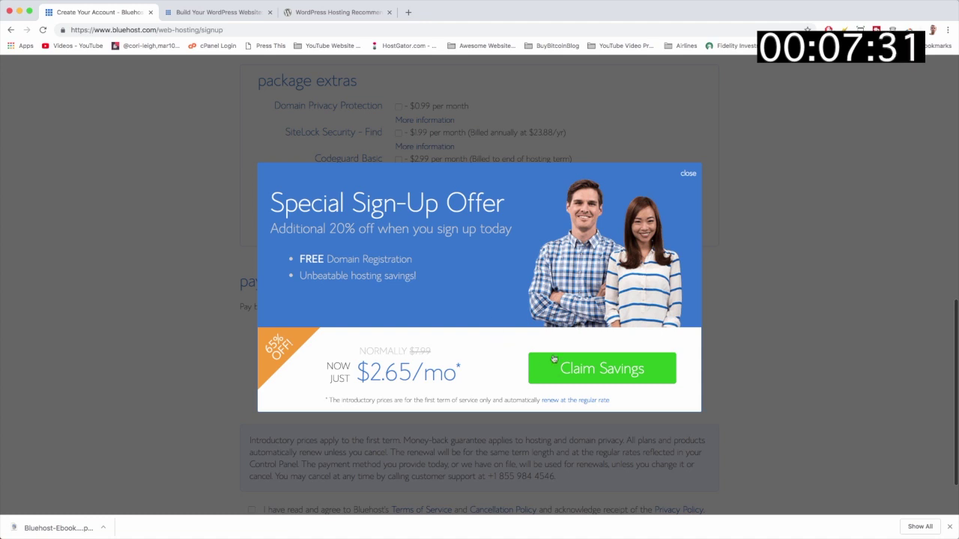
left_click(662, 373)
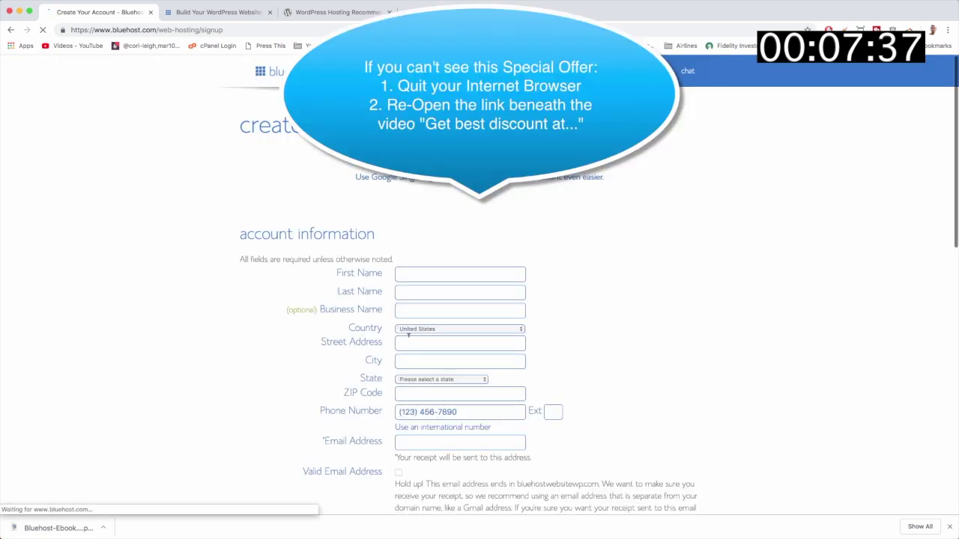
Step: Review the discounted Account Plan prices, keeping the Basic 36 Month plan at $2.65/mo
scroll(610, 320, "down", 3)
scroll(610, 320, "down", 1)
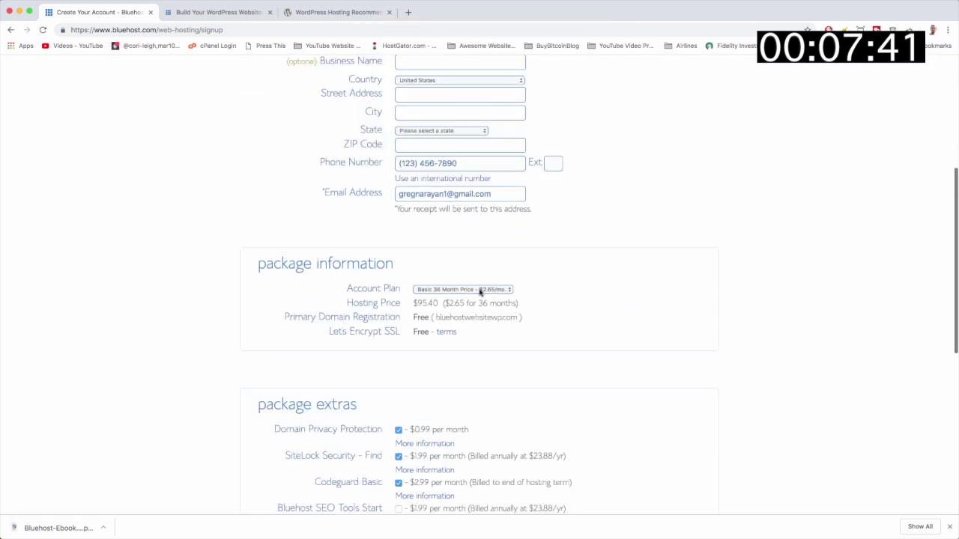
left_click(500, 291)
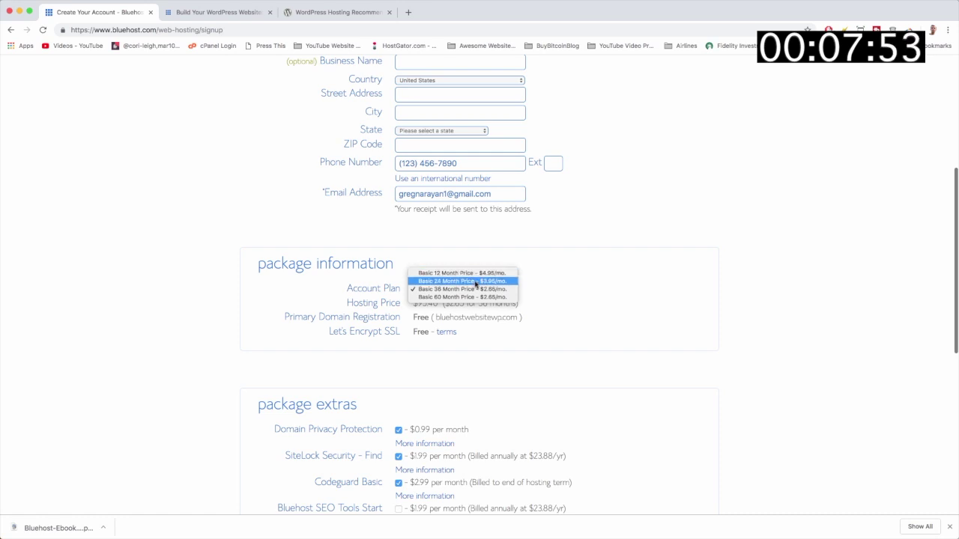
left_click(659, 313)
scroll(659, 313, "up", 3)
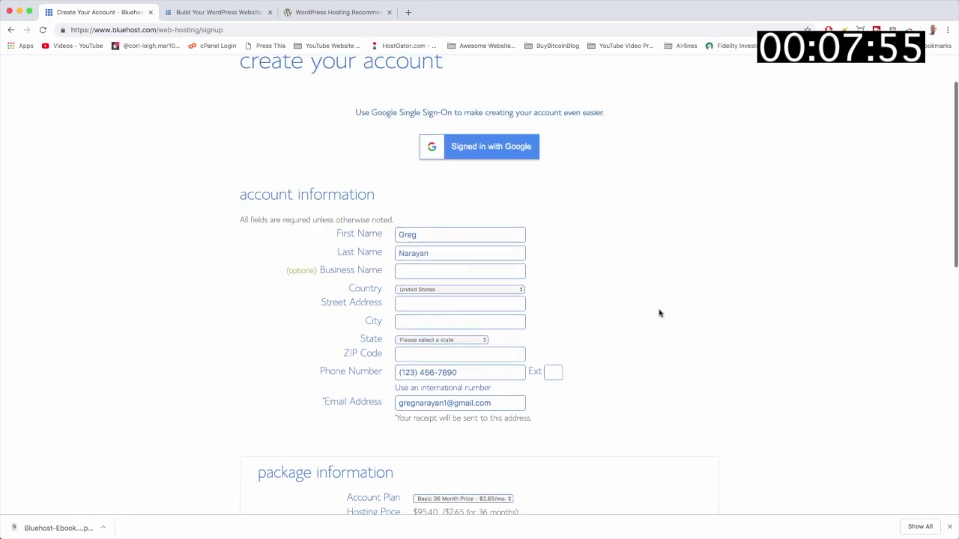
scroll(659, 313, "up", 1)
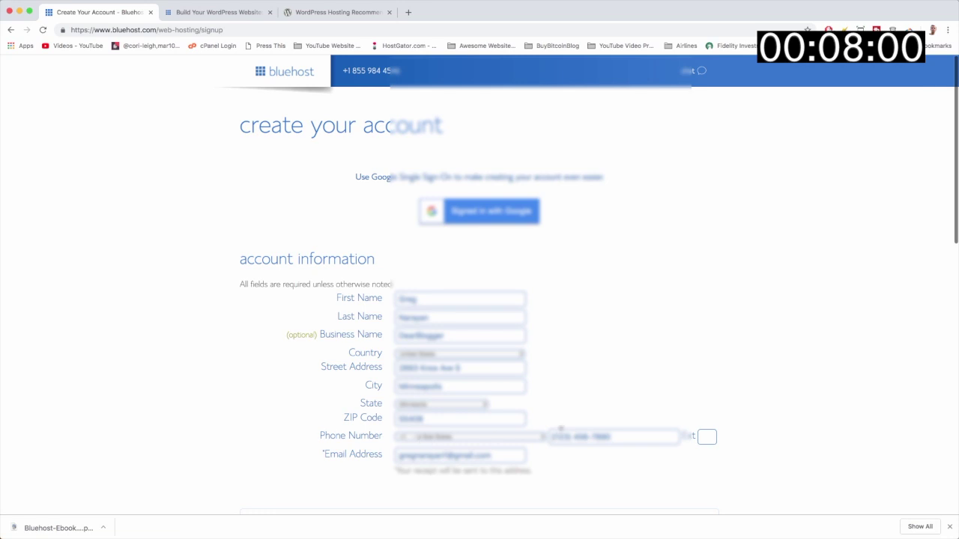
scroll(574, 478, "down", 5)
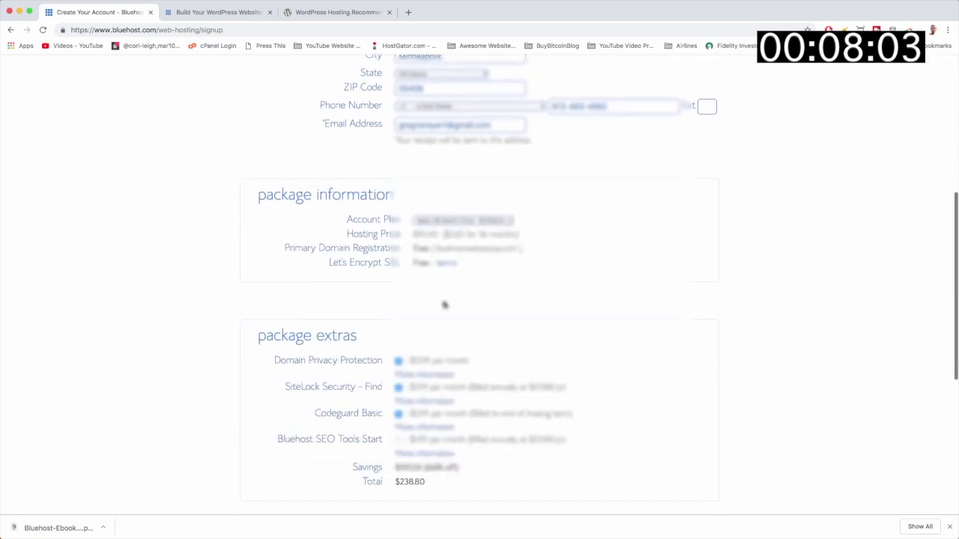
Step: Switch the Account Plan to Basic 12 Month at $4.95/mo
left_click(466, 221)
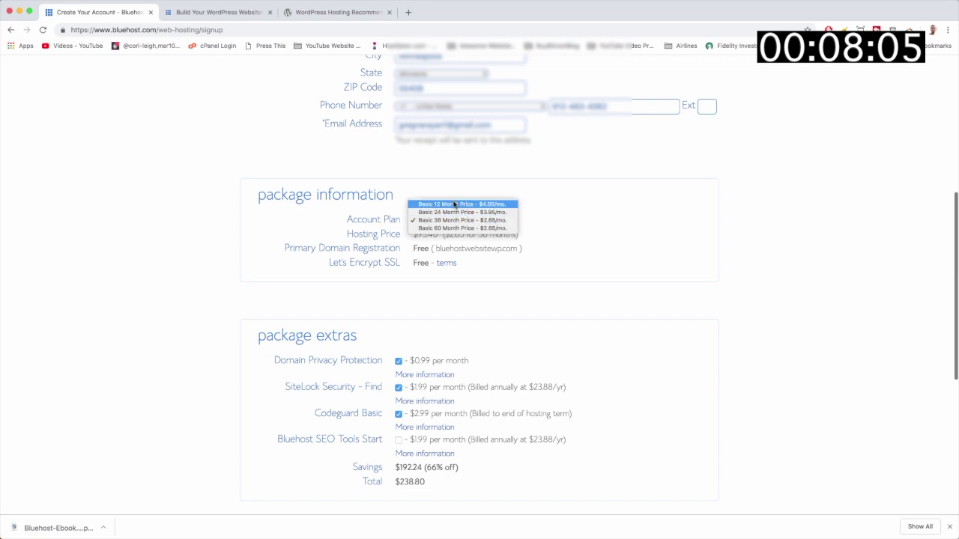
left_click(460, 205)
scroll(637, 226, "down", 2)
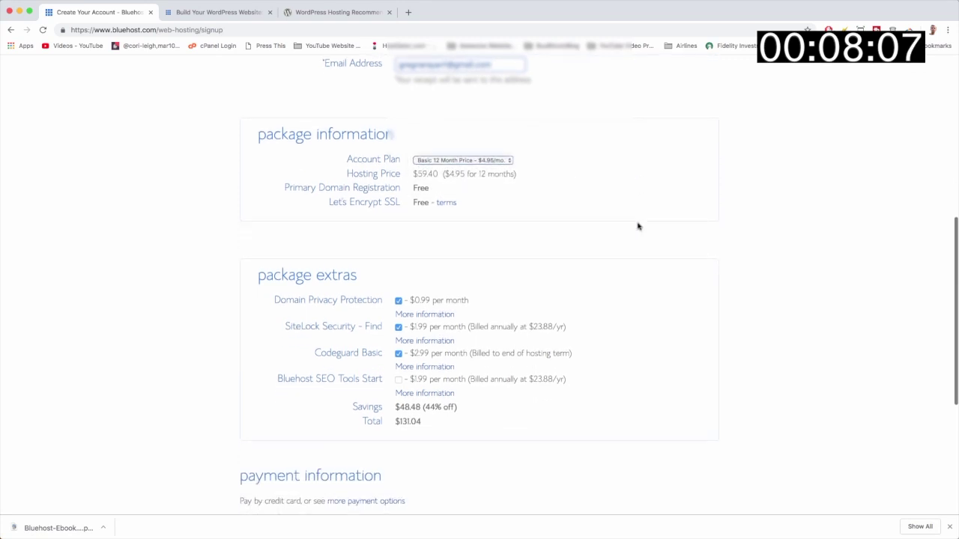
scroll(638, 226, "down", 2)
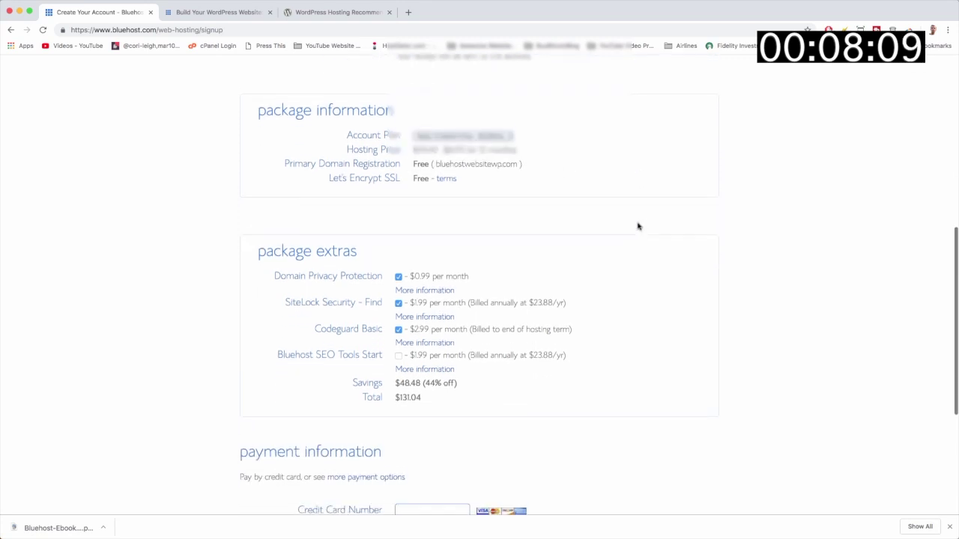
Step: Uncheck Domain Privacy Protection, SiteLock Security and Codeguard Basic, bringing the total to $59.40 (44% off)
left_click(398, 234)
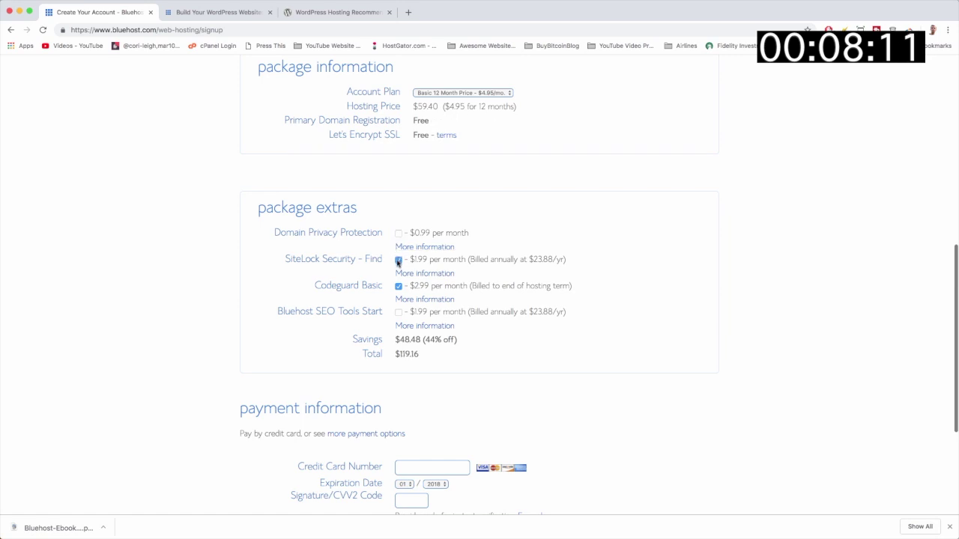
left_click(398, 260)
left_click(399, 287)
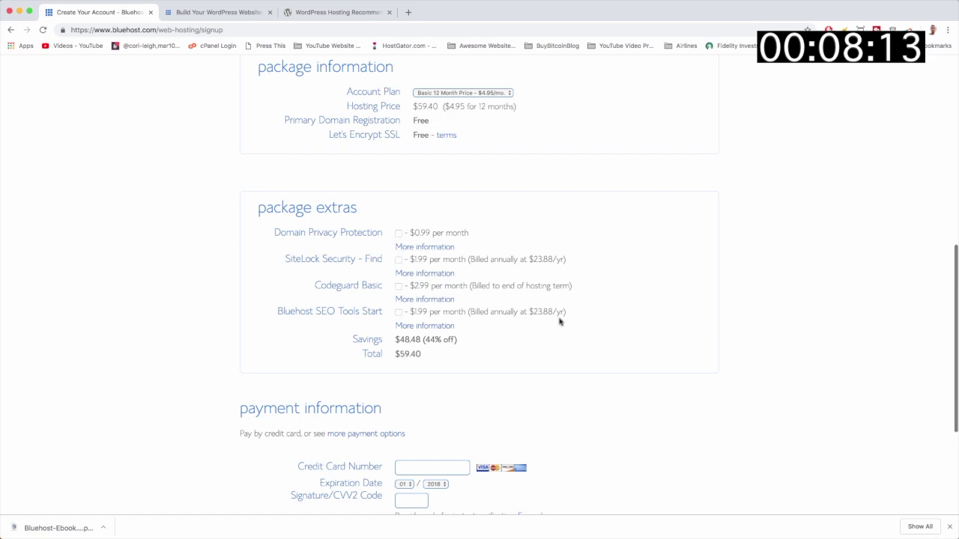
scroll(561, 321, "down", 4)
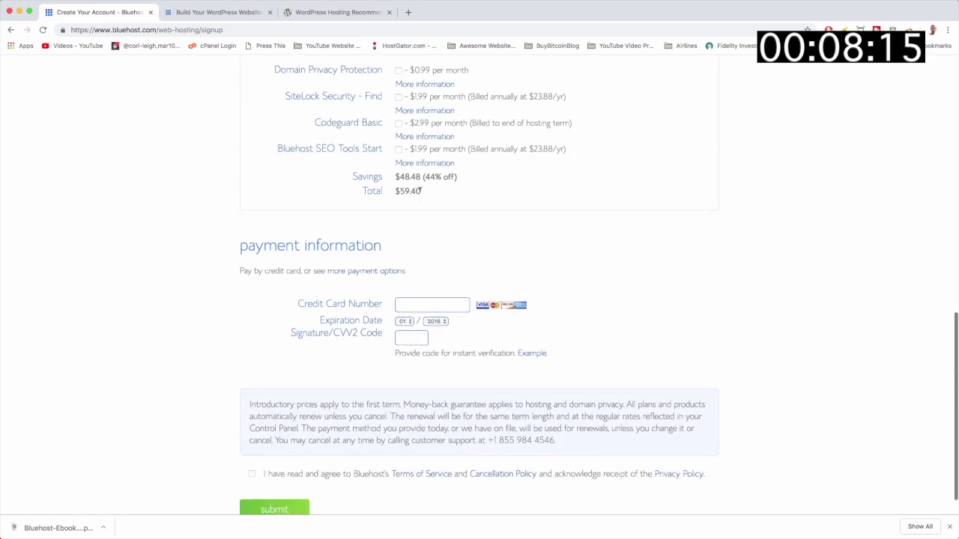
left_click_drag(422, 192, 398, 191)
left_click(437, 195)
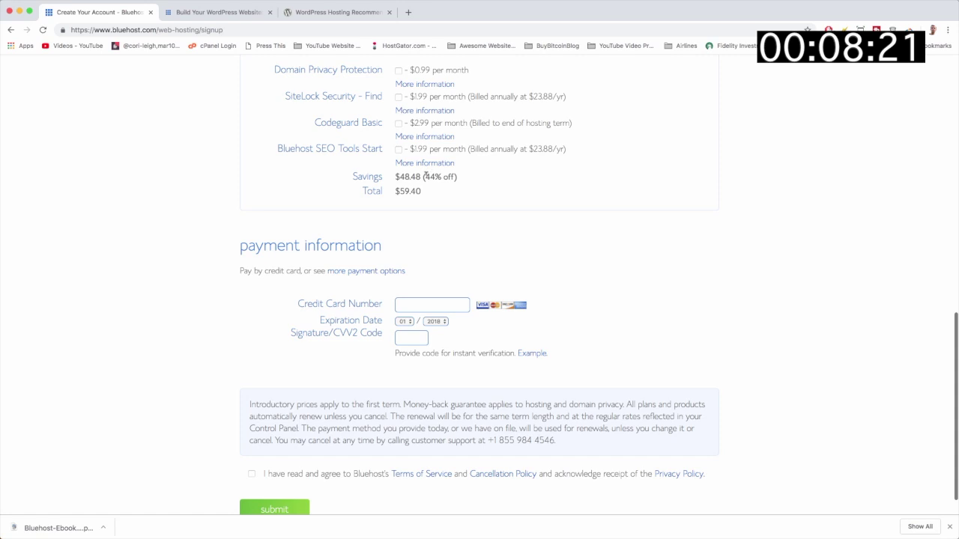
left_click_drag(425, 177, 460, 178)
left_click(570, 210)
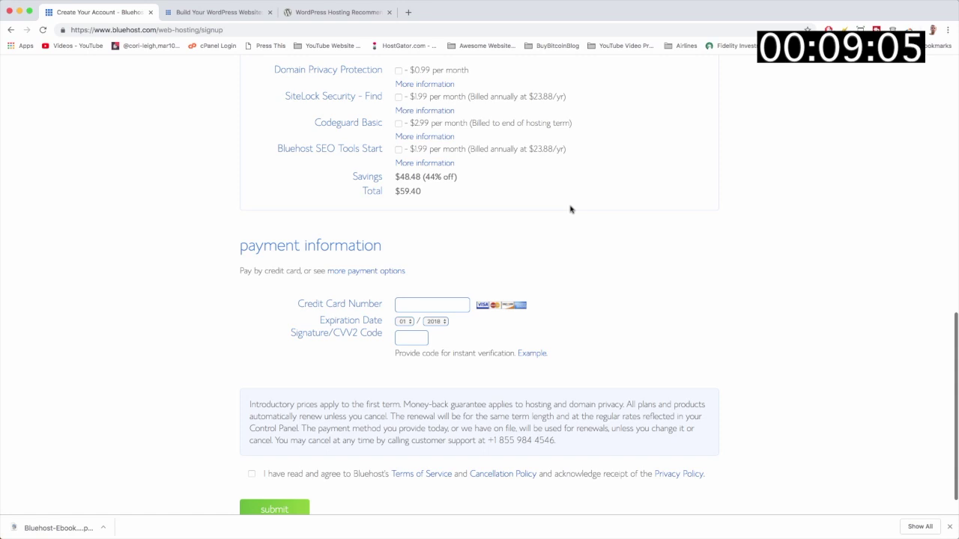
Step: Review the payment methods, including PayPal, and settle on Pay by Credit Card
scroll(570, 209, "down", 1)
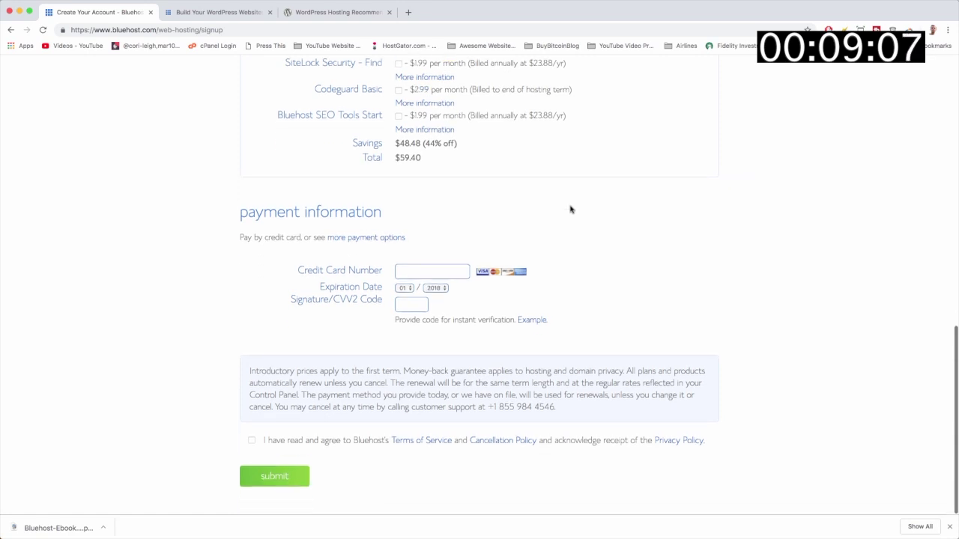
left_click(366, 238)
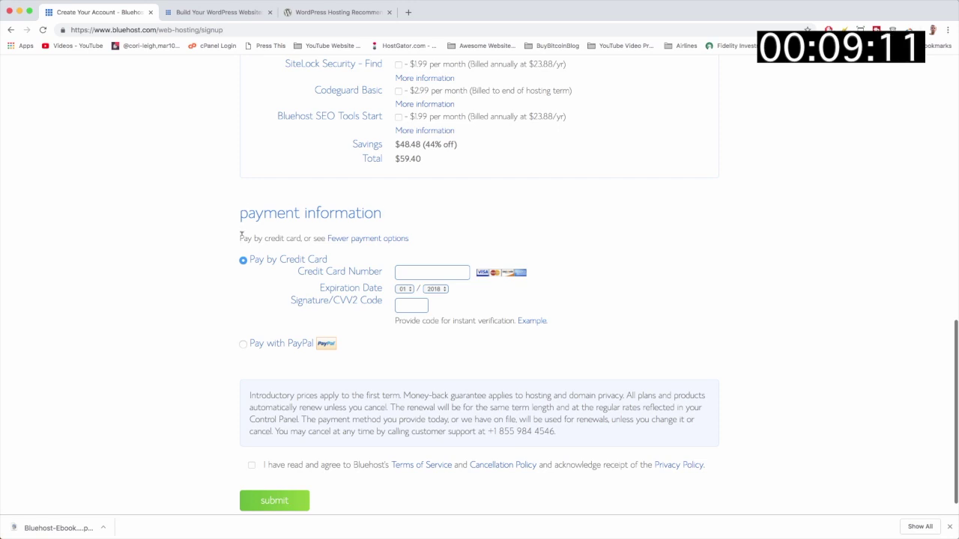
left_click(371, 239)
left_click(347, 239)
left_click(363, 241)
left_click(365, 240)
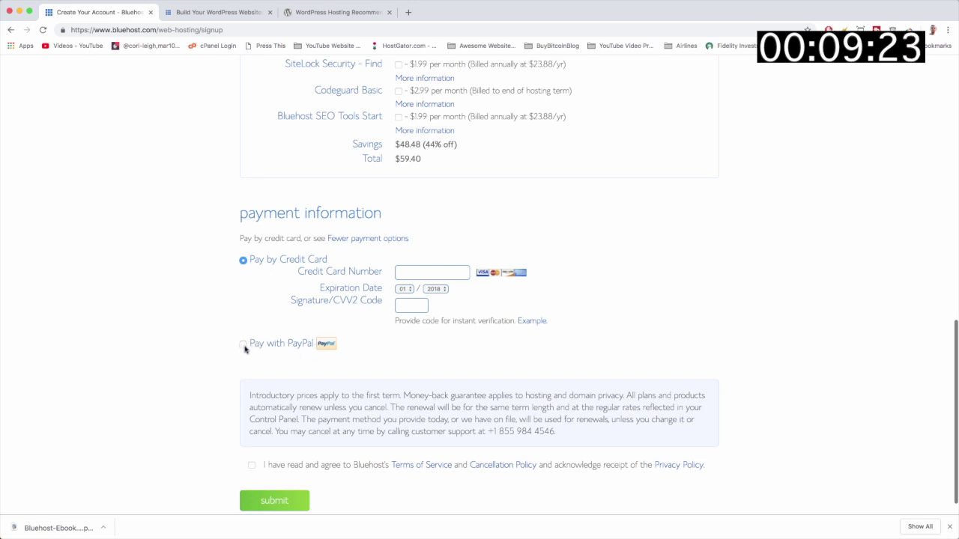
left_click(243, 345)
left_click(243, 260)
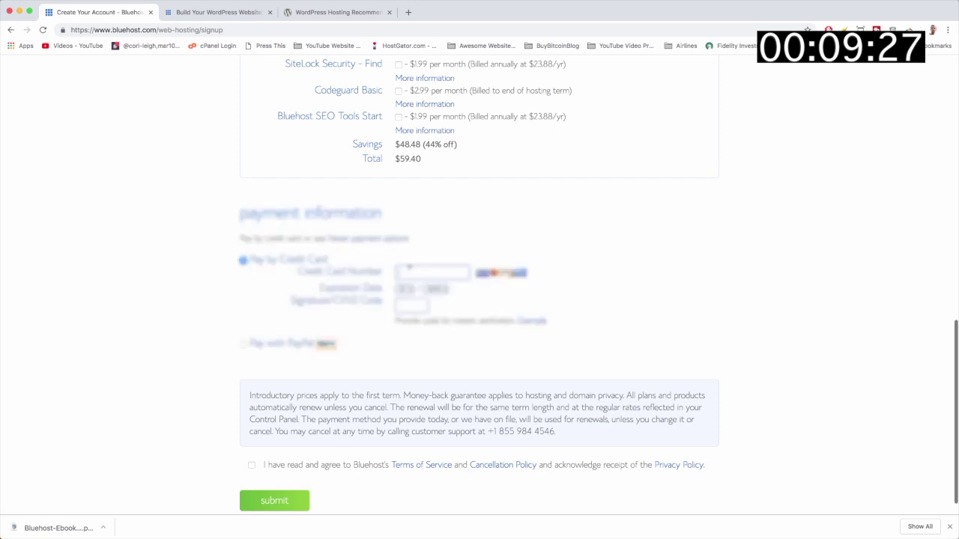
Step: Enter the card number, expiration year and security code, and accept the Terms of Service
left_click(409, 270)
key("super+v")
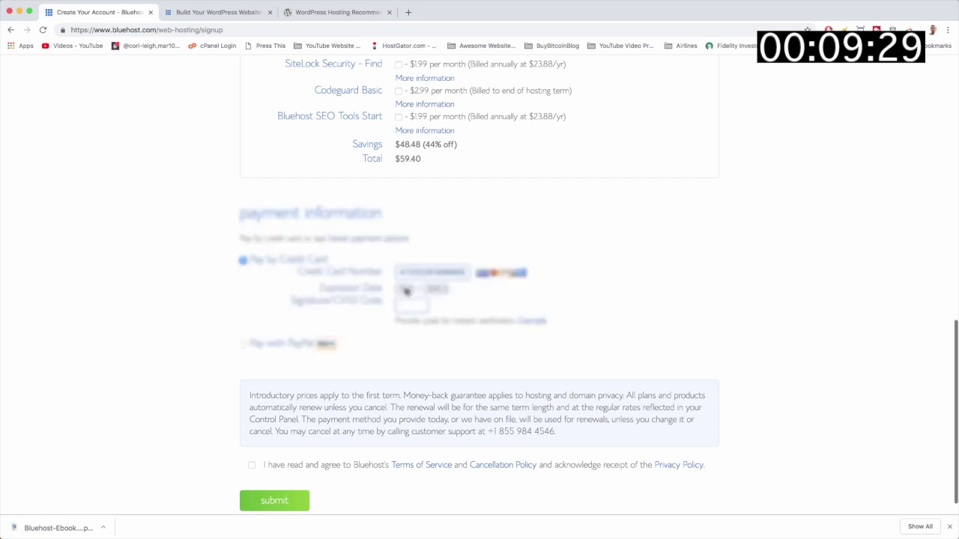
left_click(435, 289)
left_click(438, 306)
key("Tab")
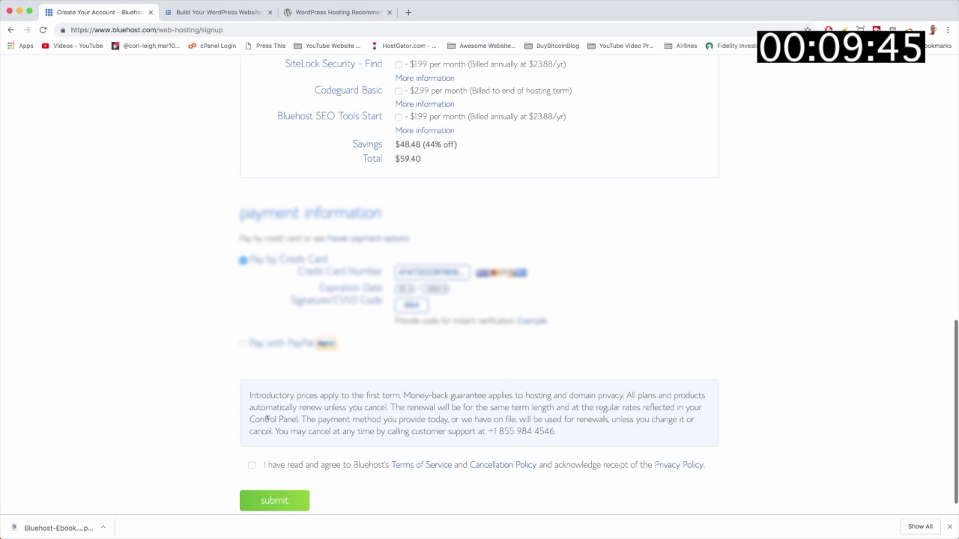
left_click(252, 466)
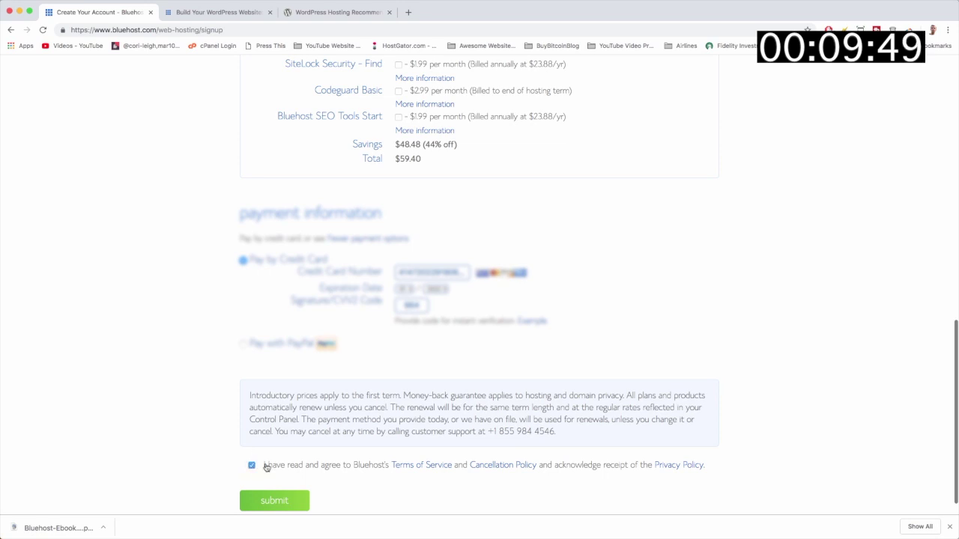
Step: Submit the $59.40 order, then set and confirm a new account password, accepting the Privacy Policy
left_click(277, 503)
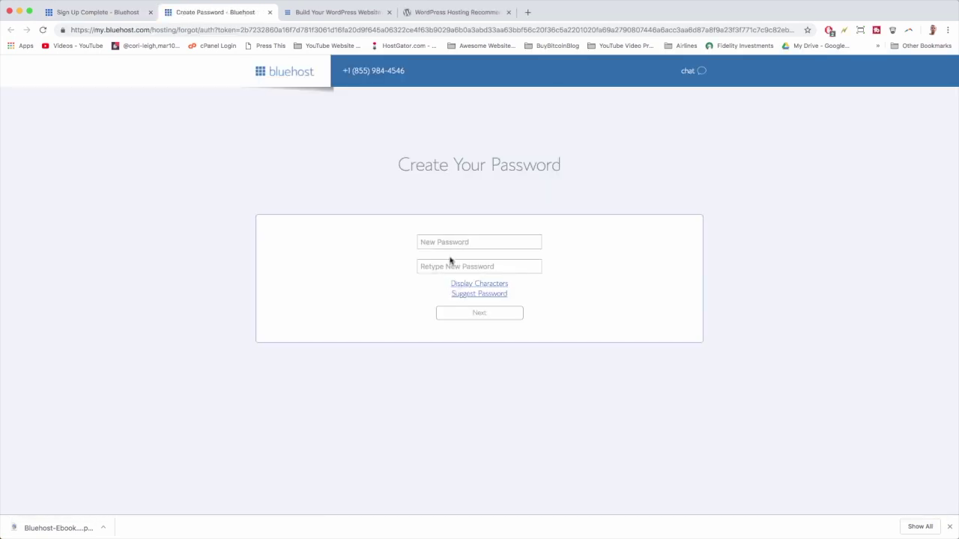
left_click(474, 241)
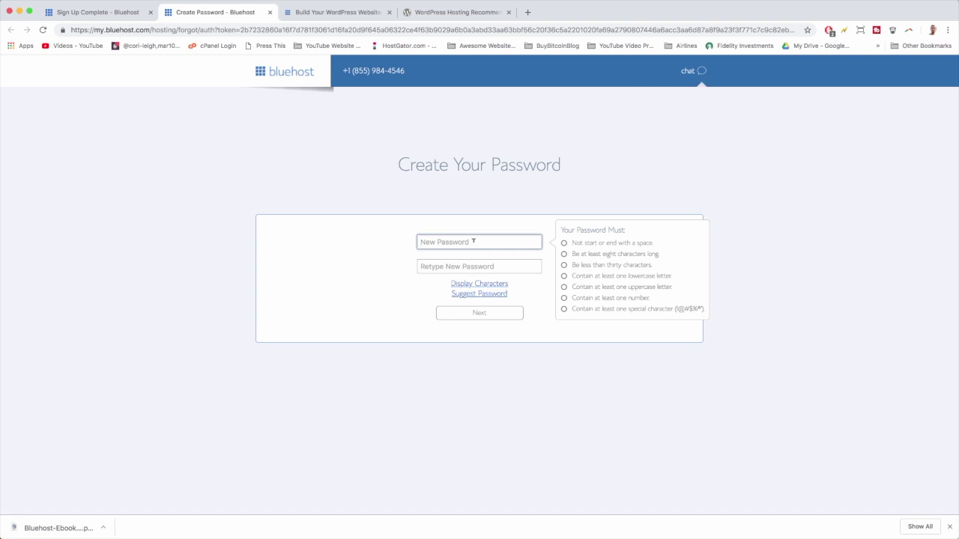
left_click(503, 293)
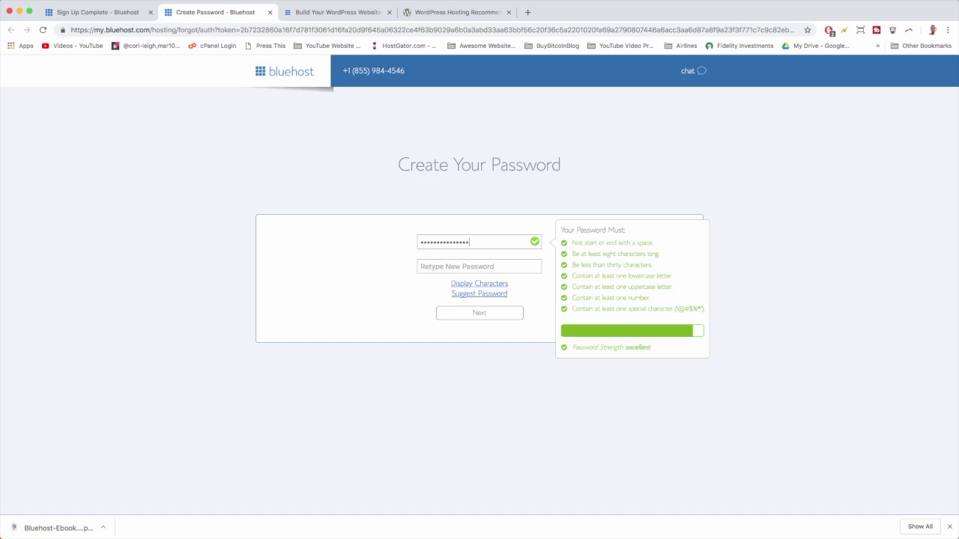
left_click(471, 264)
key("super+v")
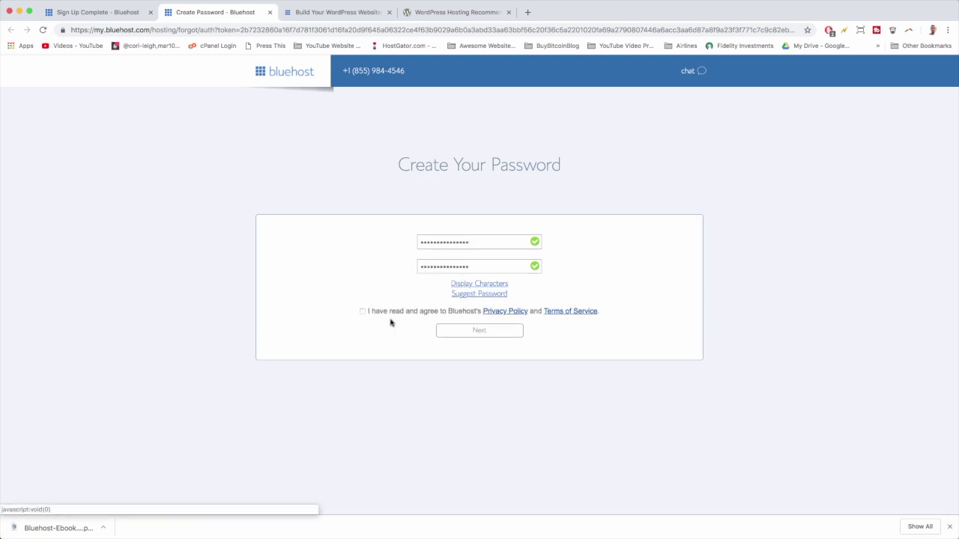
left_click(363, 311)
left_click(456, 335)
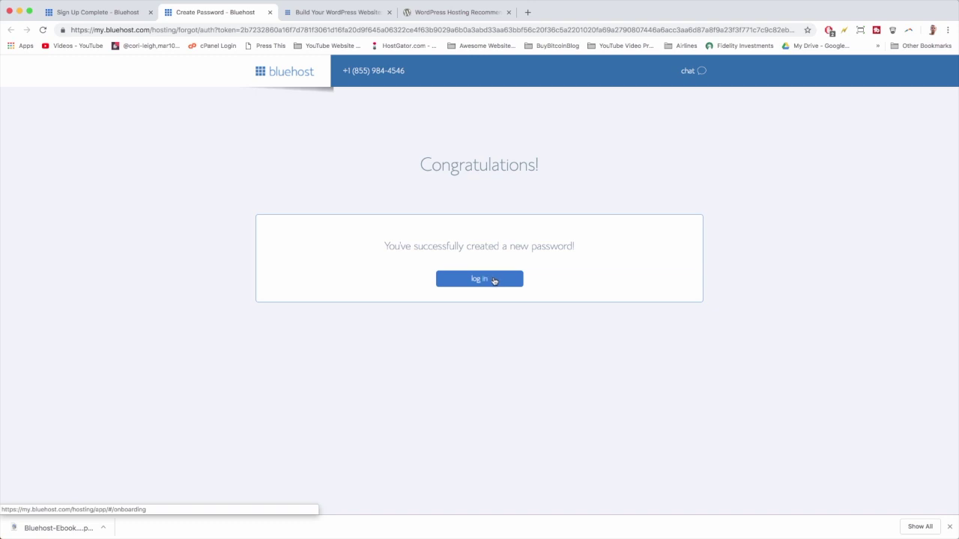
Step: Log in to the Bluehost Portal from the Congratulations page
left_click(494, 280)
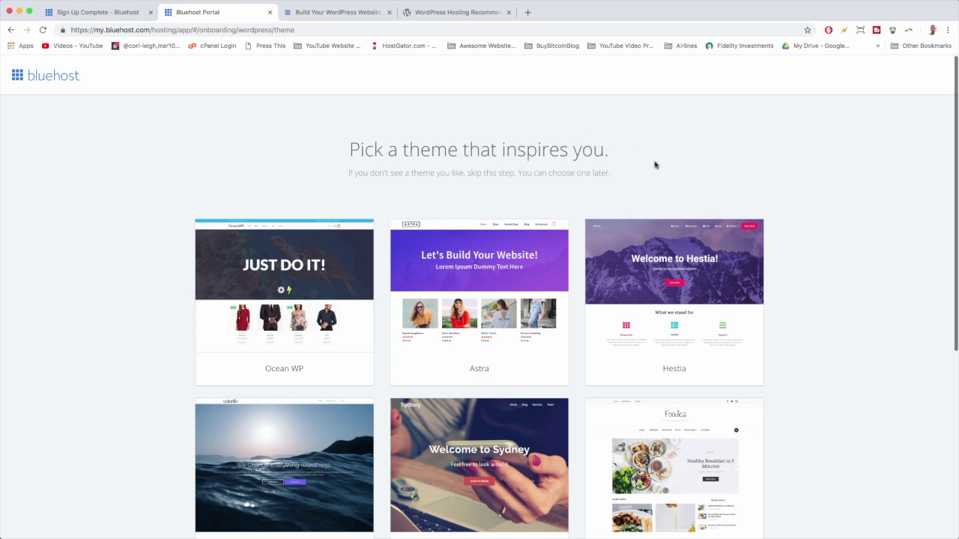
Step: Open Gmail in a new tab and read the Bluehost Congrats! email
left_click(527, 12)
type("gmail.com")
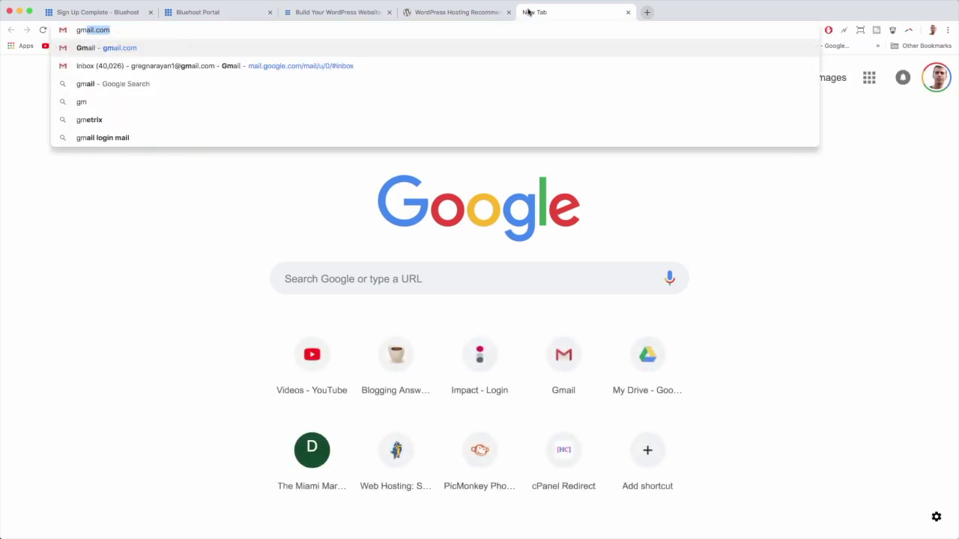
key("Return")
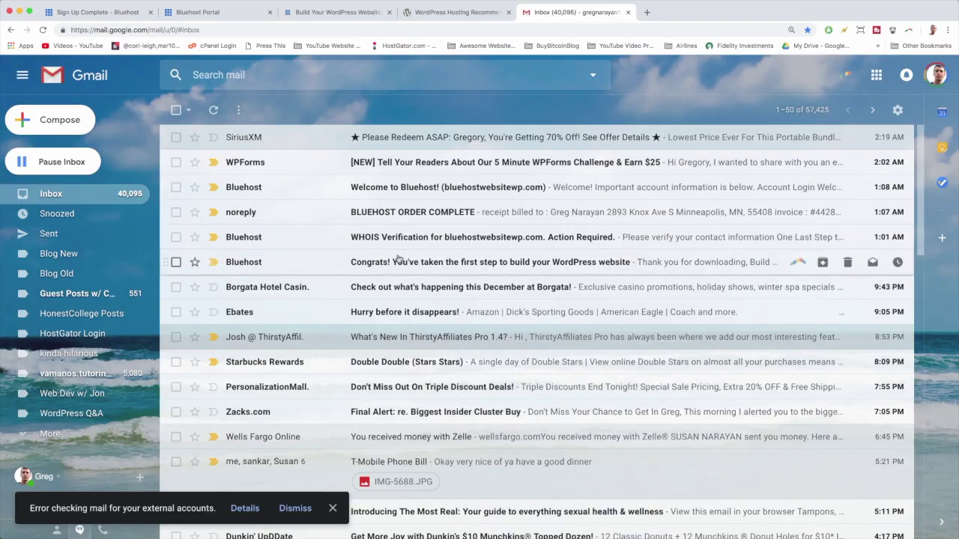
left_click(401, 266)
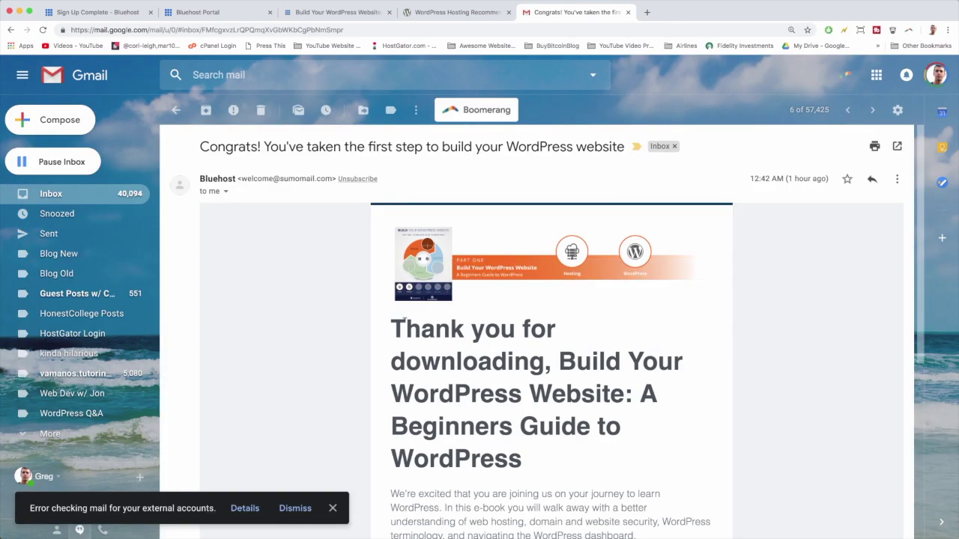
scroll(403, 296, "down", 3)
scroll(405, 316, "down", 3)
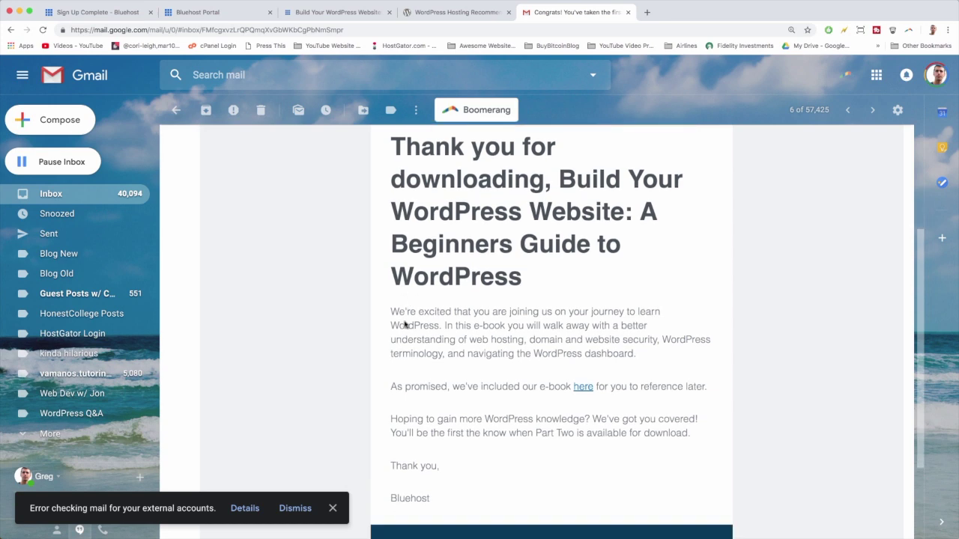
scroll(403, 320, "up", 5)
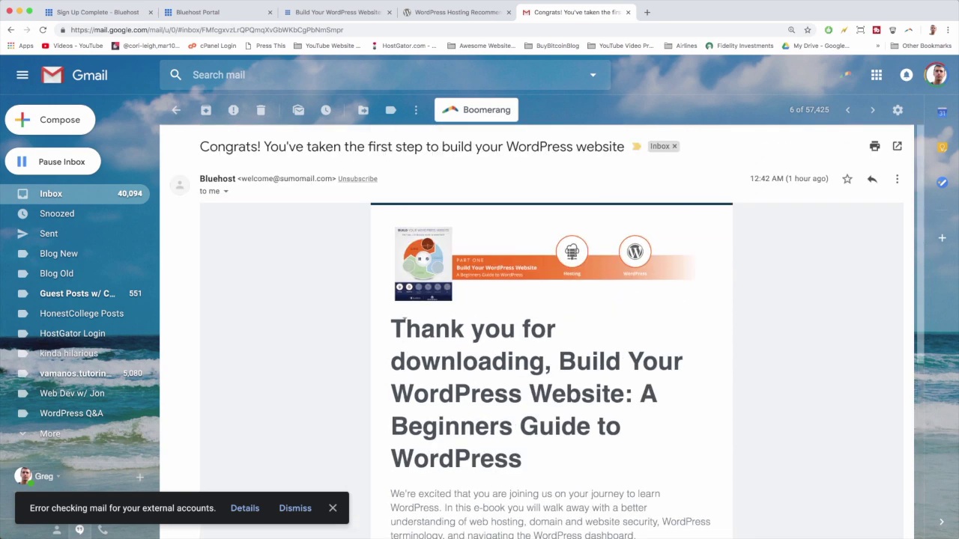
left_click(64, 197)
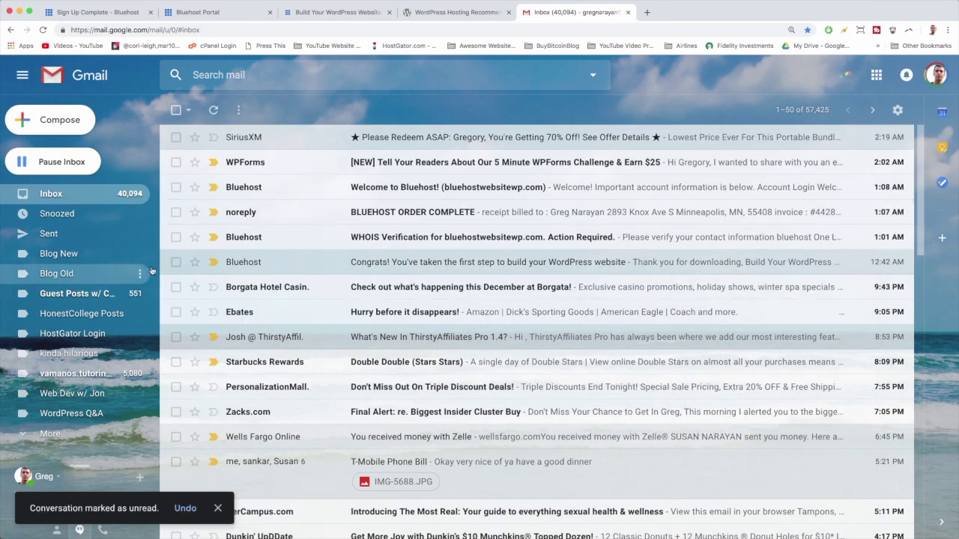
Step: Verify the WHOIS contact details for bluehostwebsitewp.com via its email, then return to the inbox
left_click(411, 240)
scroll(429, 319, "down", 2)
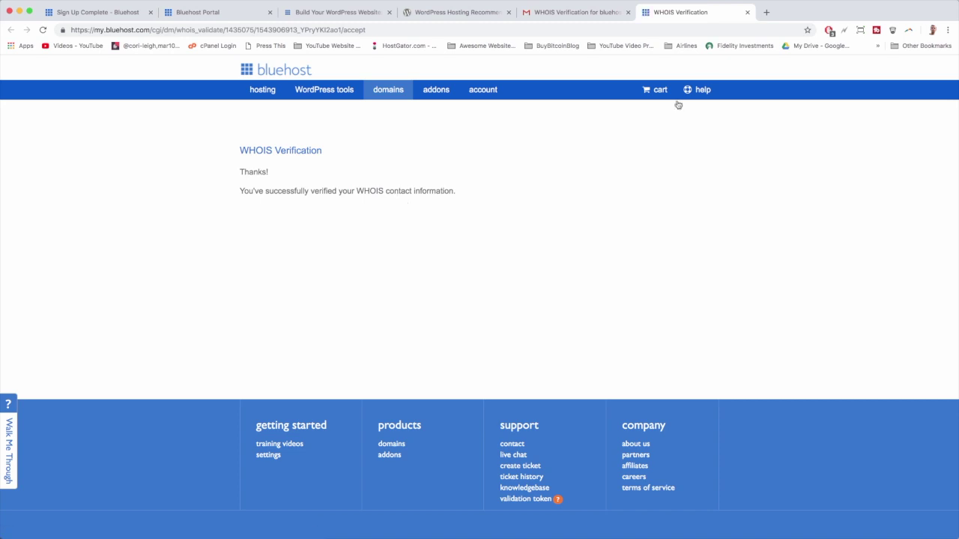
left_click(747, 12)
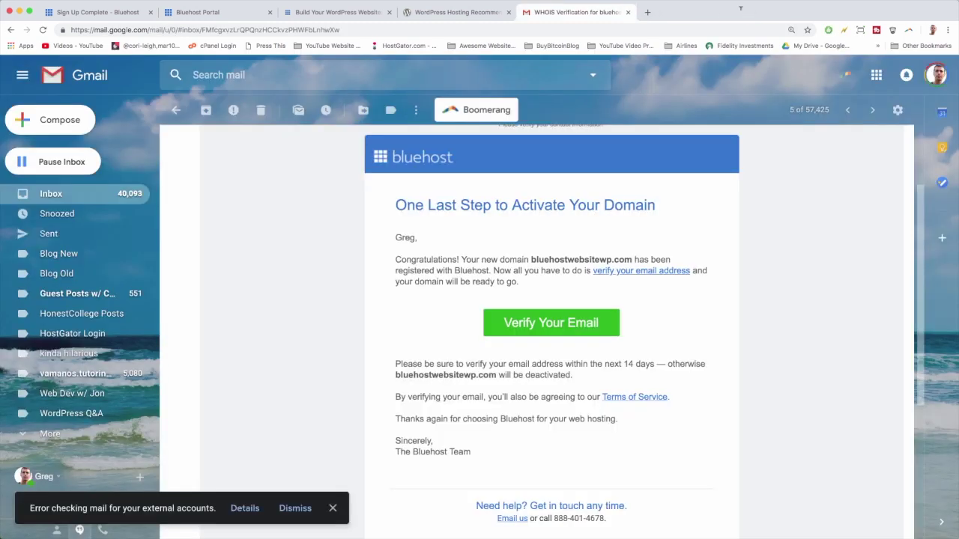
left_click(42, 196)
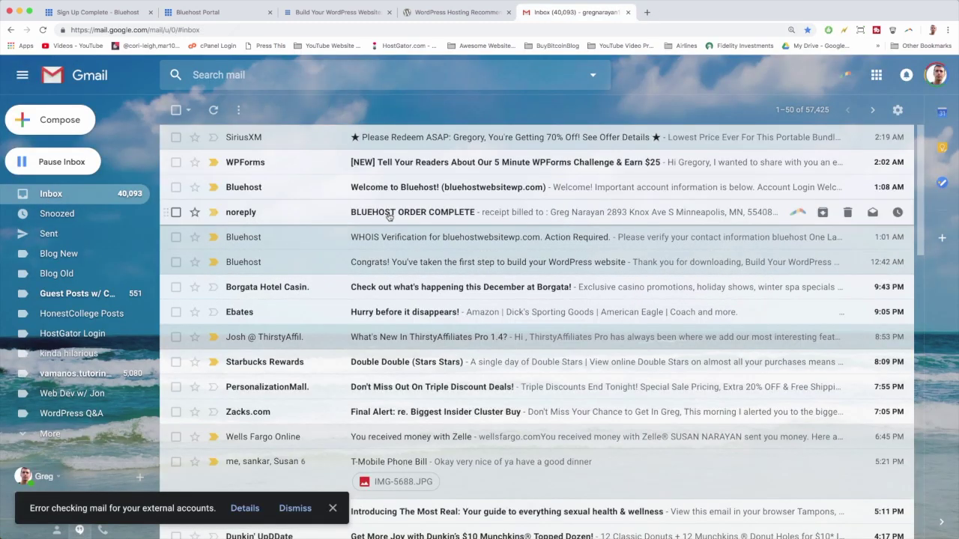
left_click(429, 214)
scroll(478, 259, "down", 3)
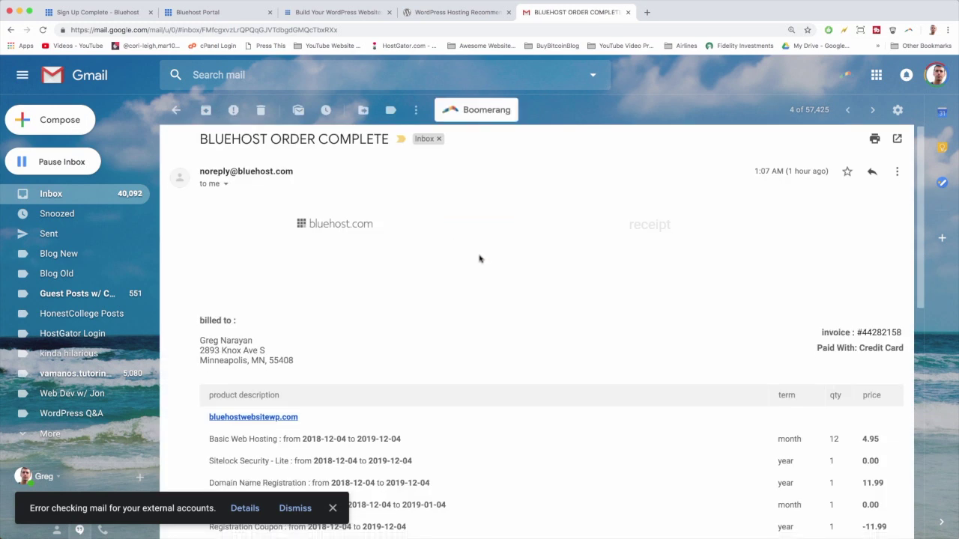
scroll(479, 258, "up", 2)
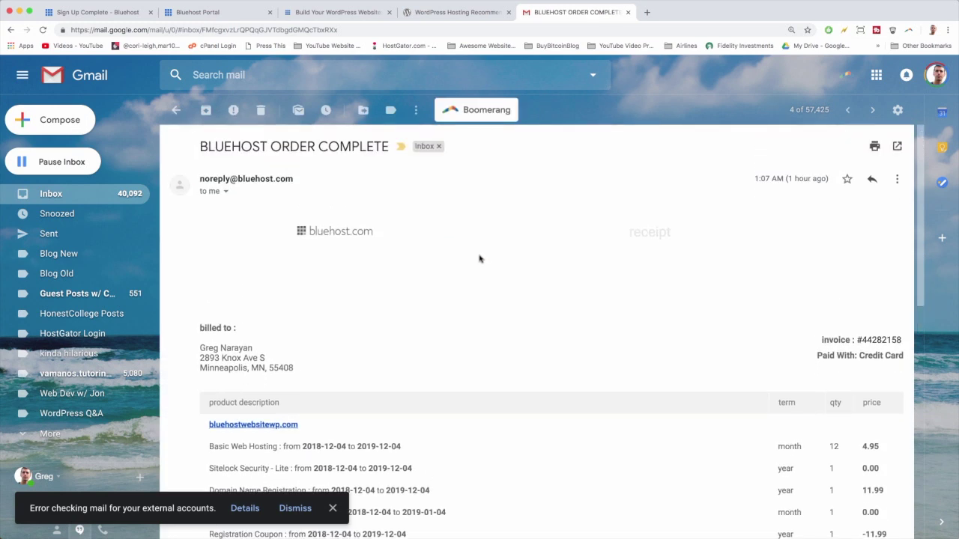
scroll(479, 259, "down", 4)
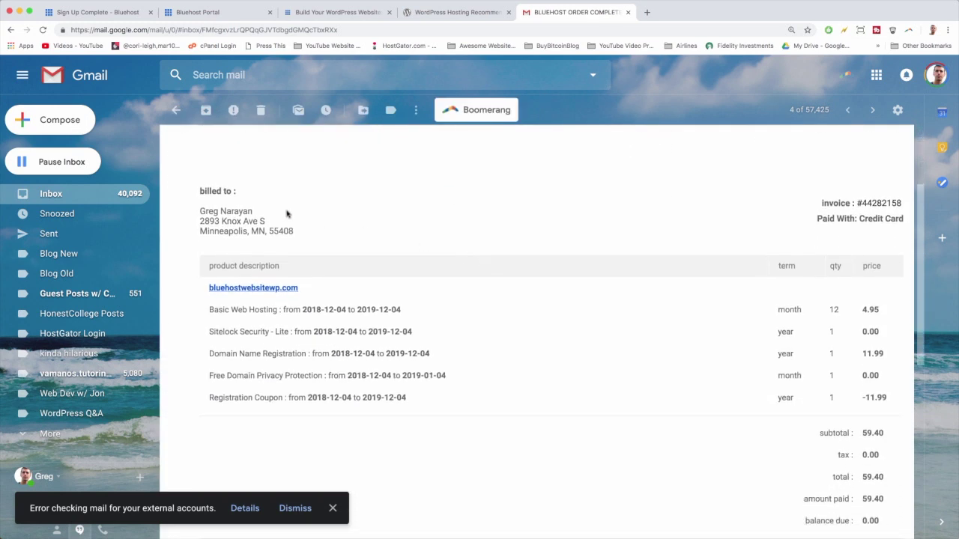
scroll(427, 272, "down", 2)
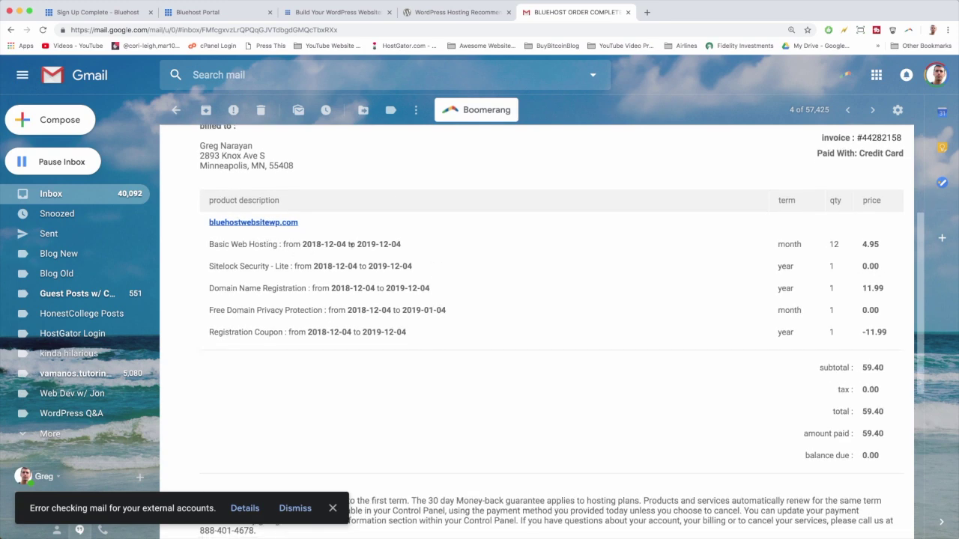
scroll(533, 249, "down", 1)
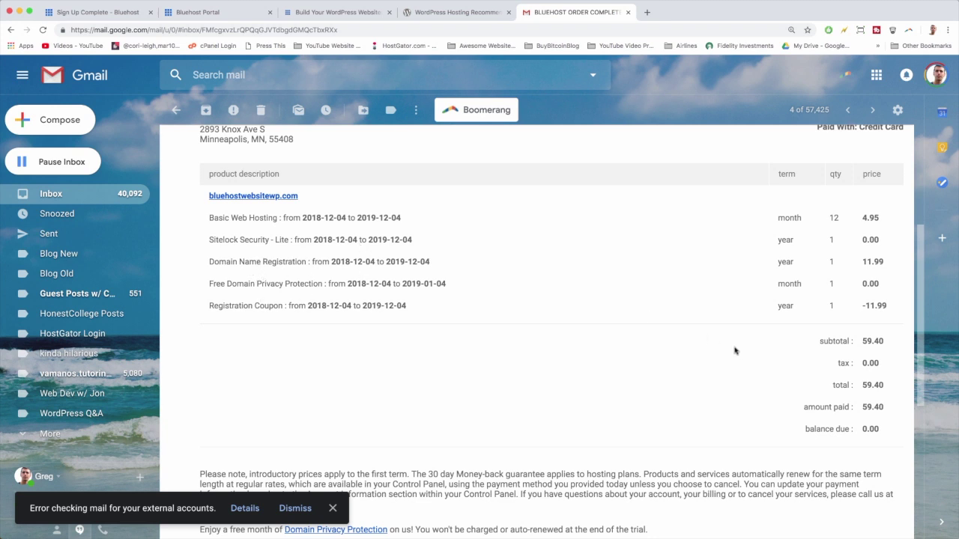
scroll(742, 354, "down", 2)
scroll(792, 353, "down", 2)
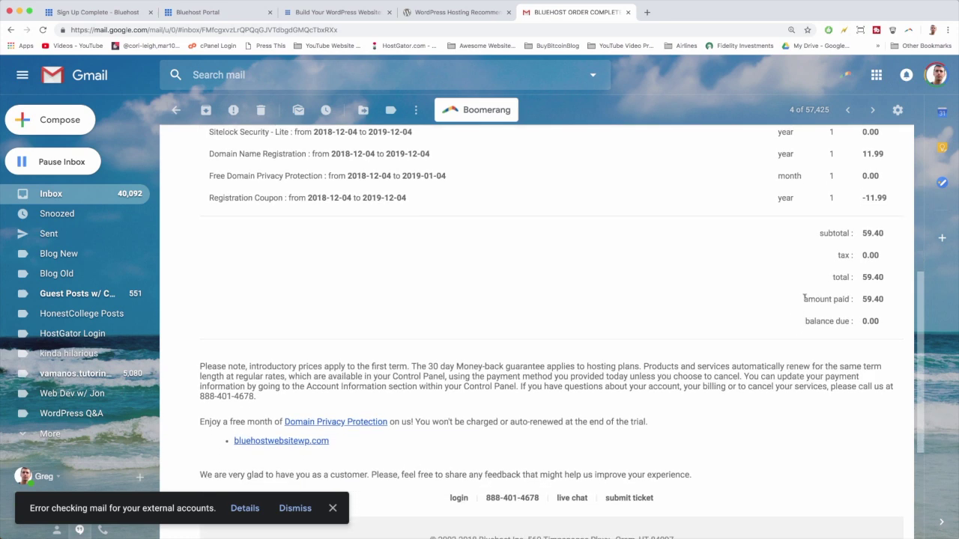
left_click_drag(804, 298, 897, 304)
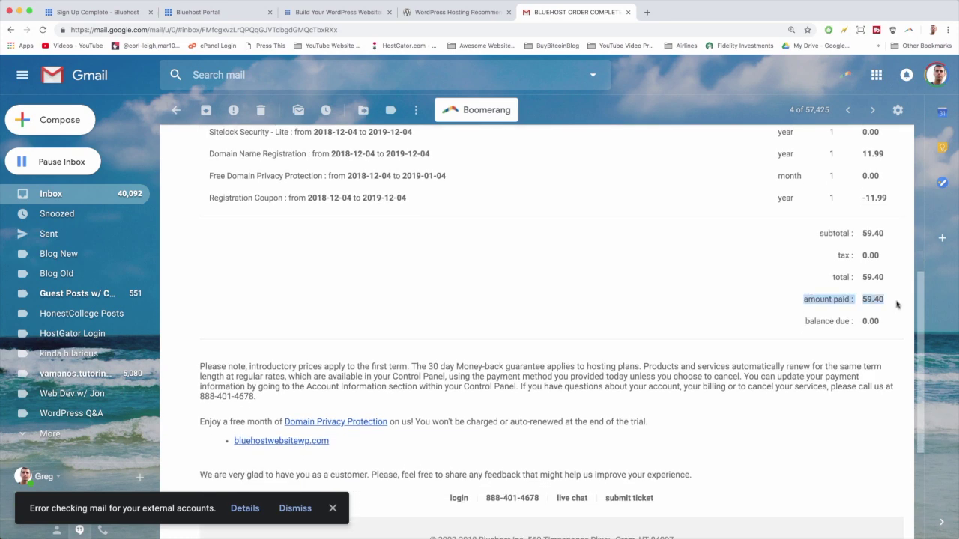
left_click(897, 304)
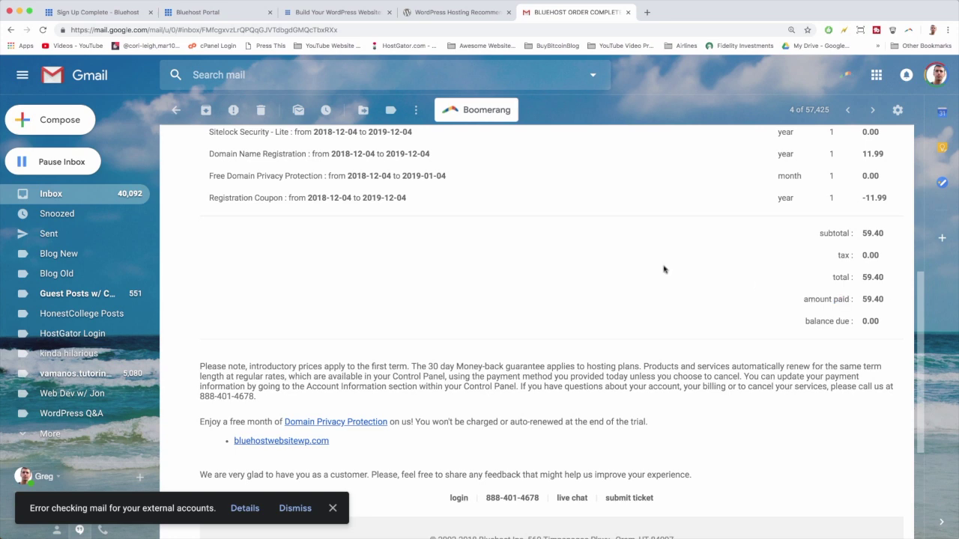
scroll(454, 289, "up", 3)
left_click(60, 196)
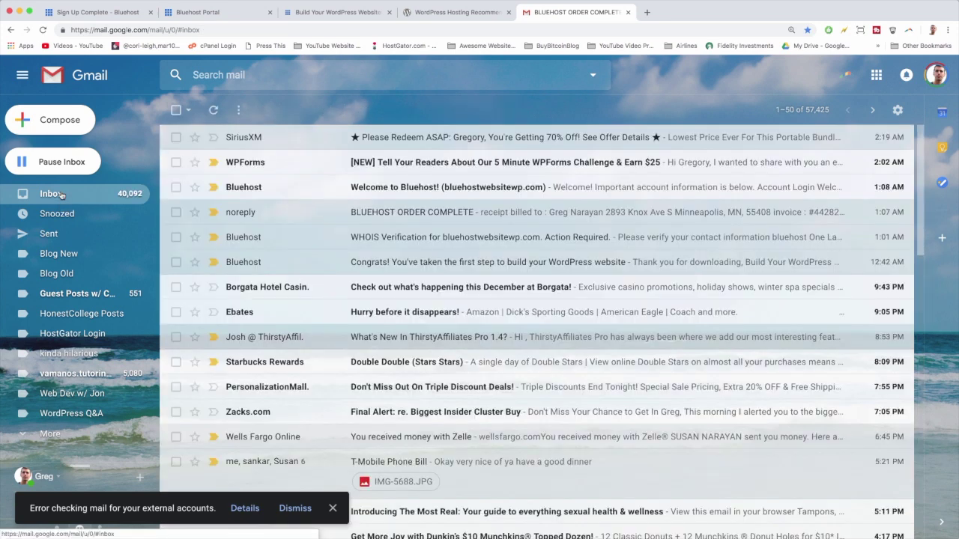
Step: Read the Welcome to Bluehost! email's account, FTP and name server details, then return to the inbox
left_click(491, 186)
scroll(459, 234, "down", 1)
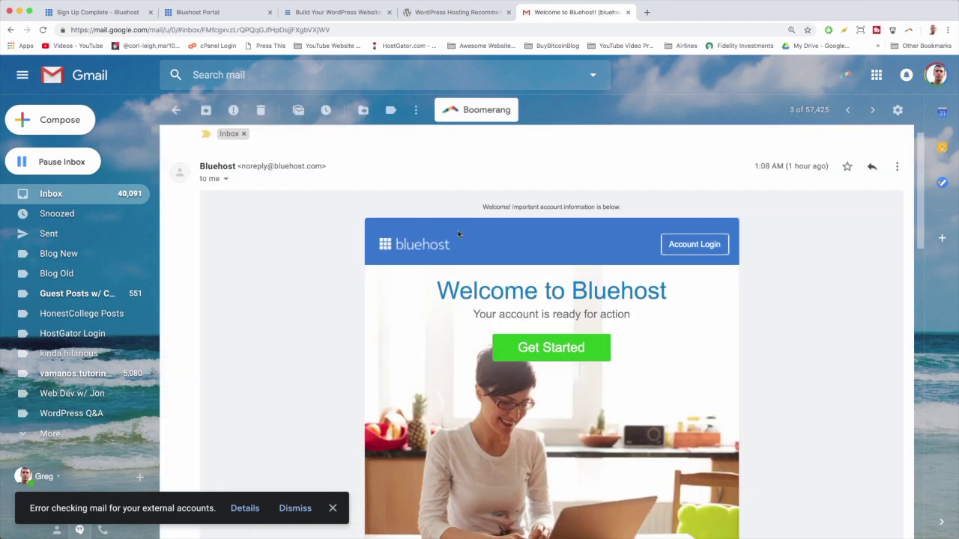
scroll(458, 235, "up", 1)
scroll(457, 235, "down", 2)
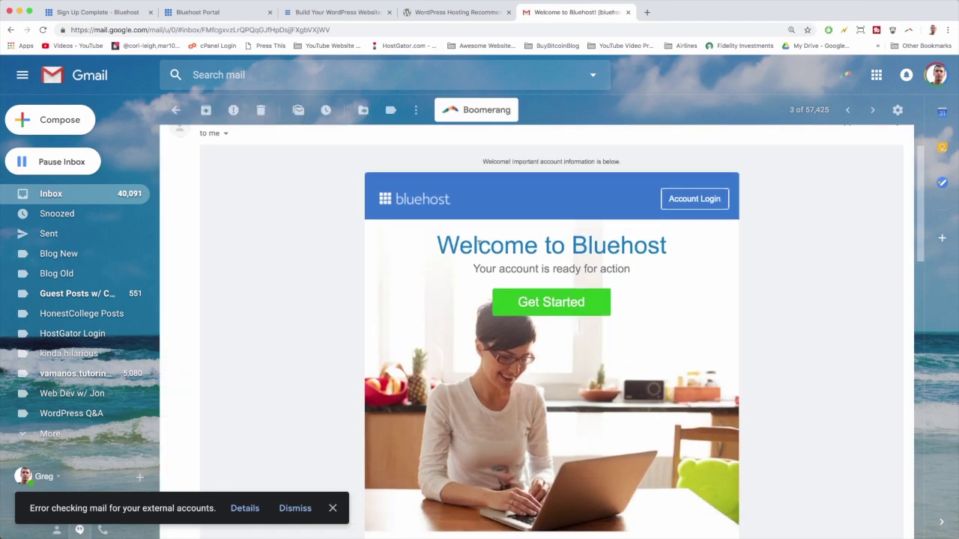
scroll(552, 284, "down", 2)
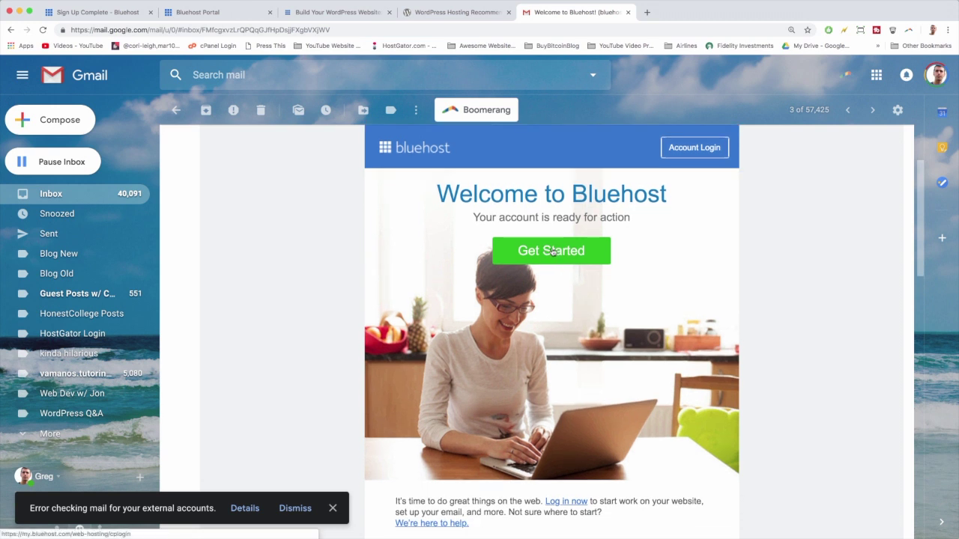
scroll(553, 252, "down", 1)
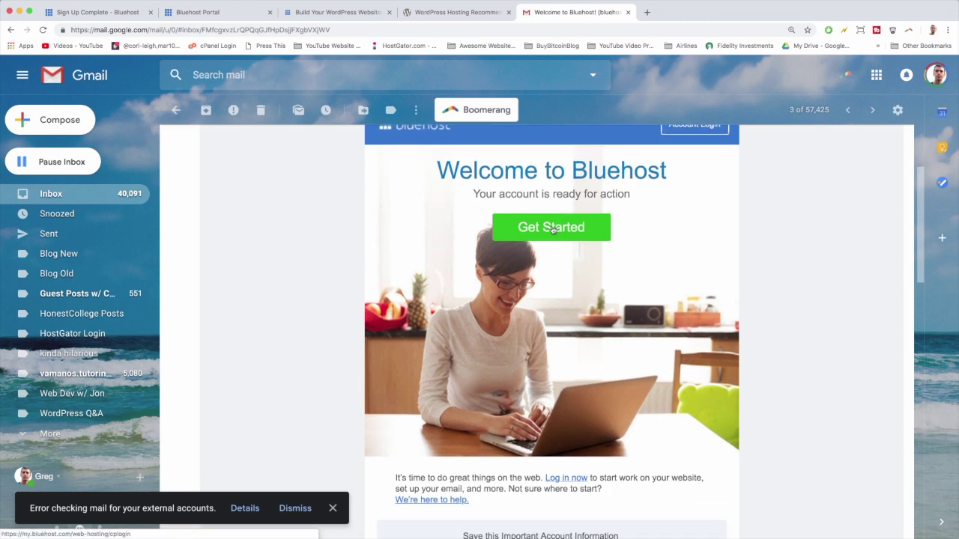
scroll(553, 228, "down", 9)
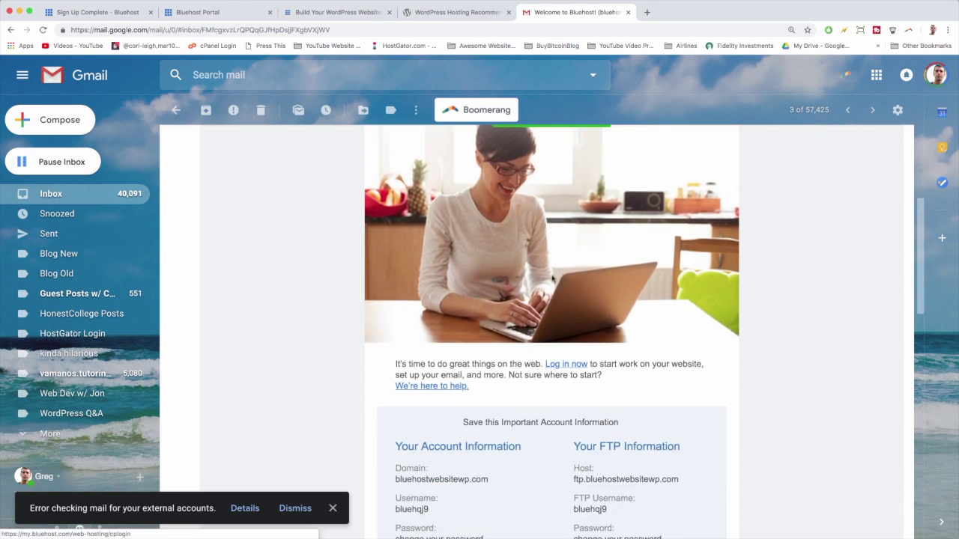
scroll(543, 313, "down", 4)
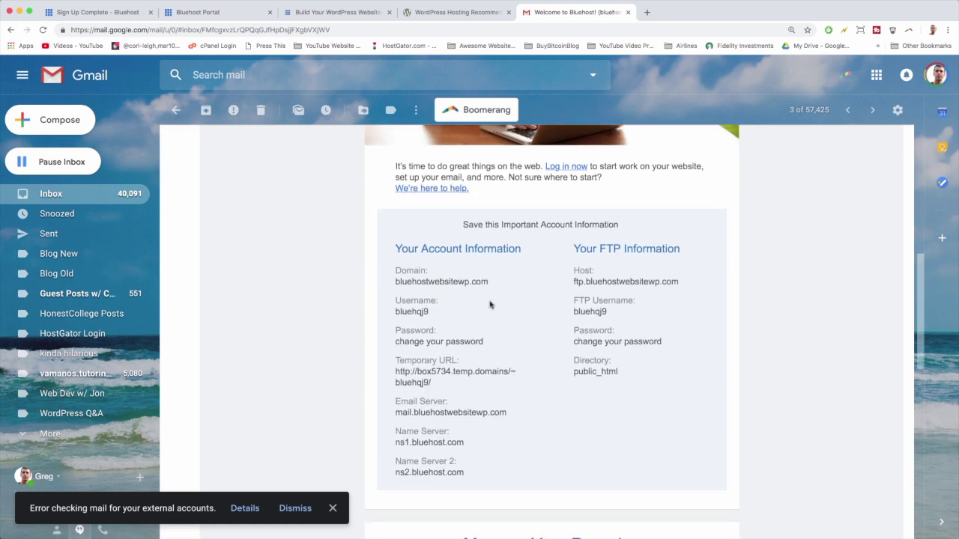
scroll(455, 270, "down", 2)
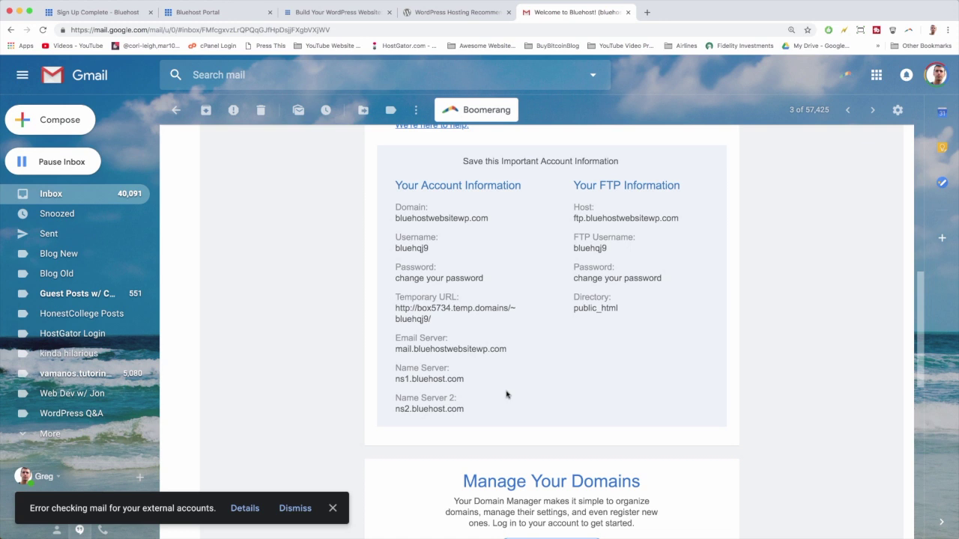
scroll(464, 300, "up", 9)
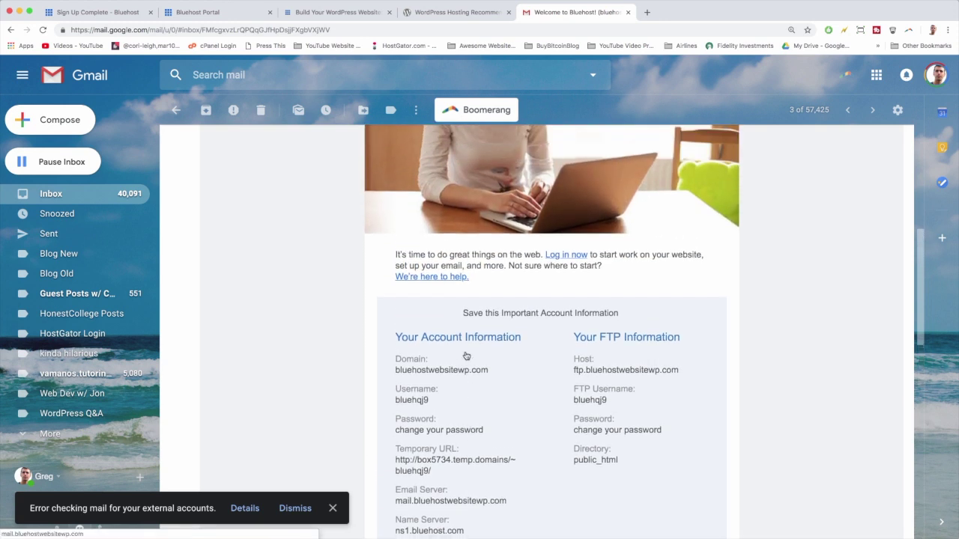
scroll(465, 357, "up", 8)
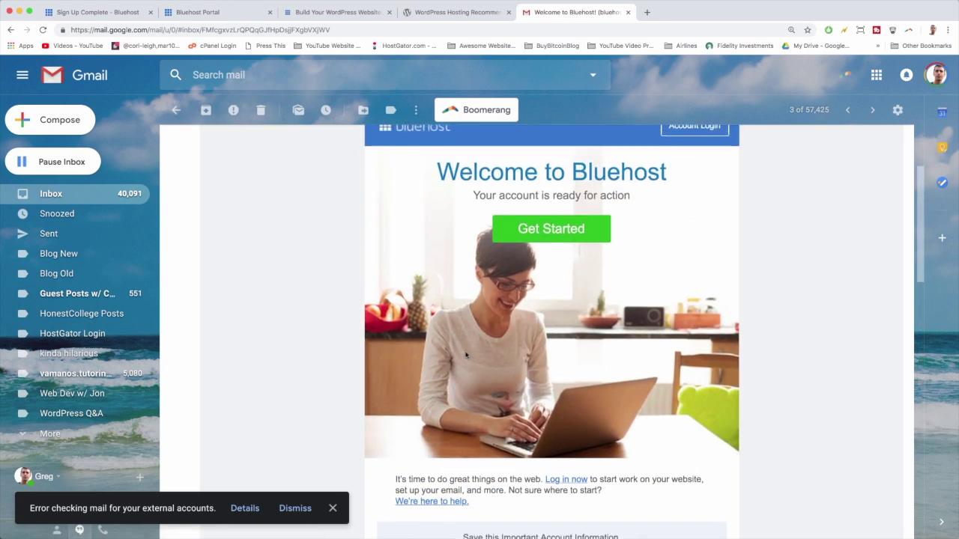
scroll(465, 355, "up", 1)
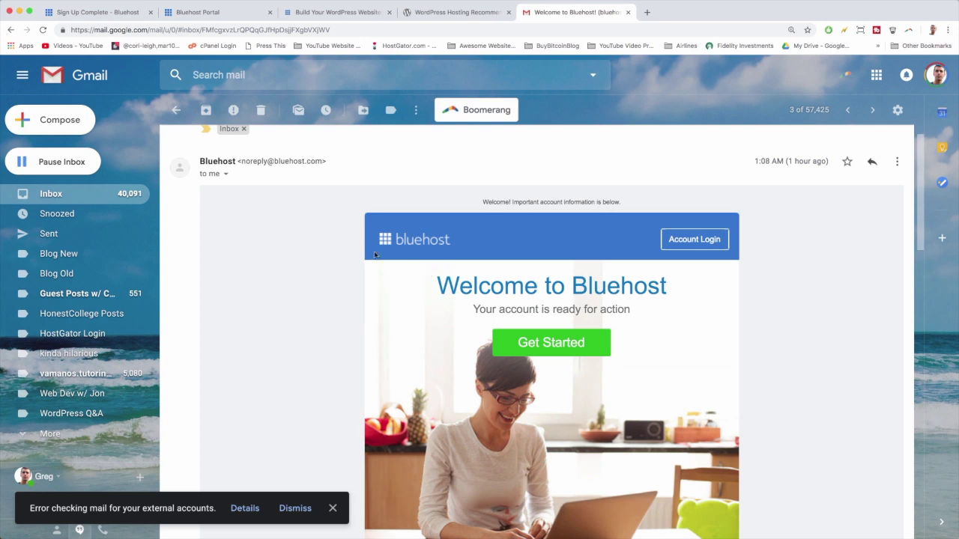
left_click(64, 195)
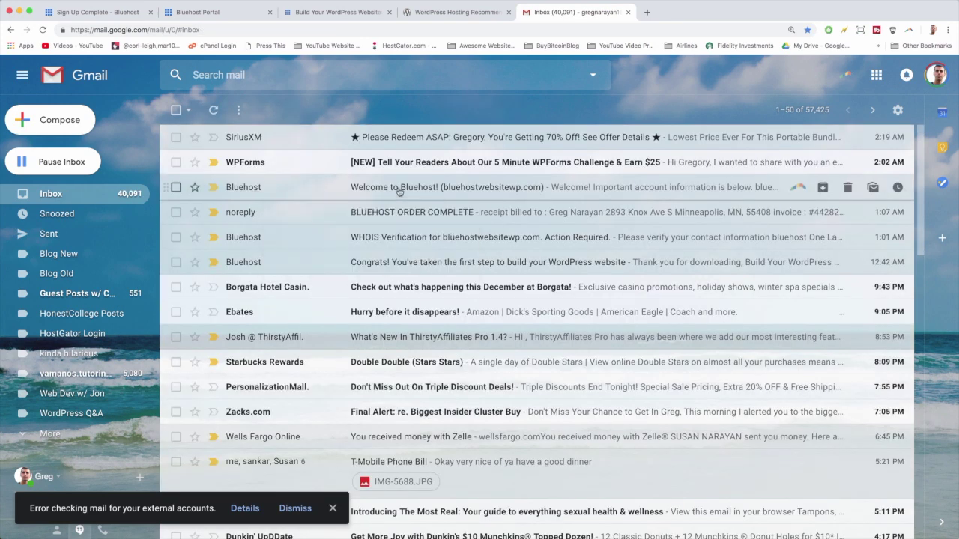
Step: Browse the Bluehost theme picker and select Ocean WP as the site's theme
left_click(328, 12)
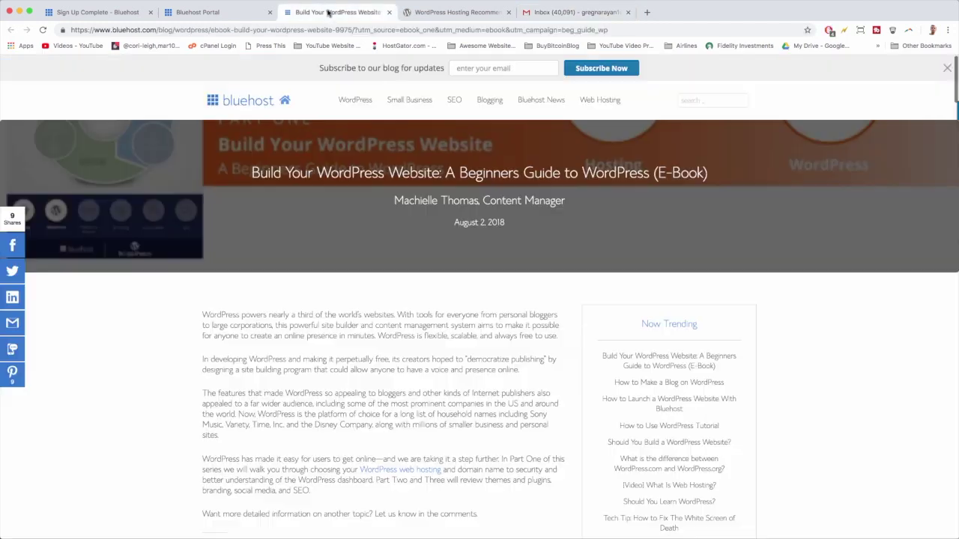
left_click(221, 12)
scroll(147, 181, "down", 8)
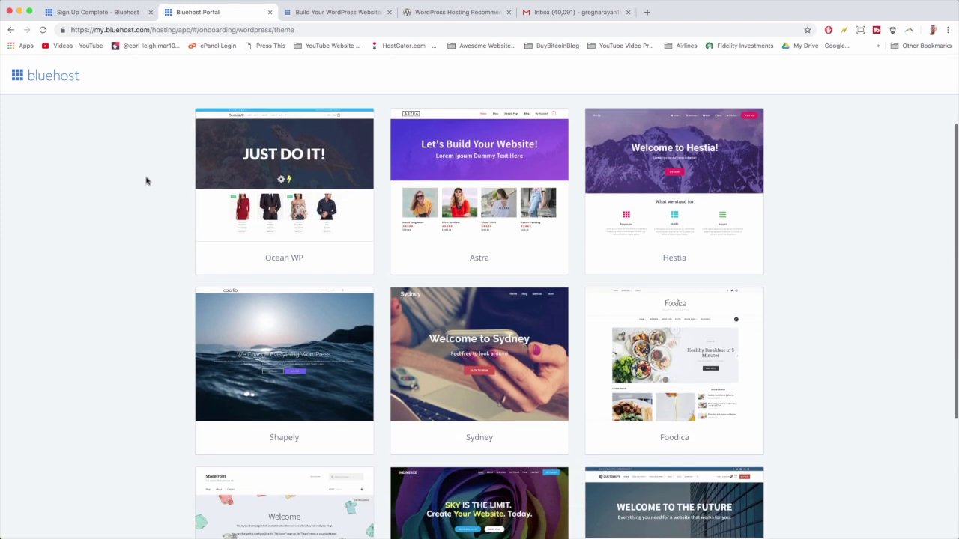
scroll(147, 181, "up", 8)
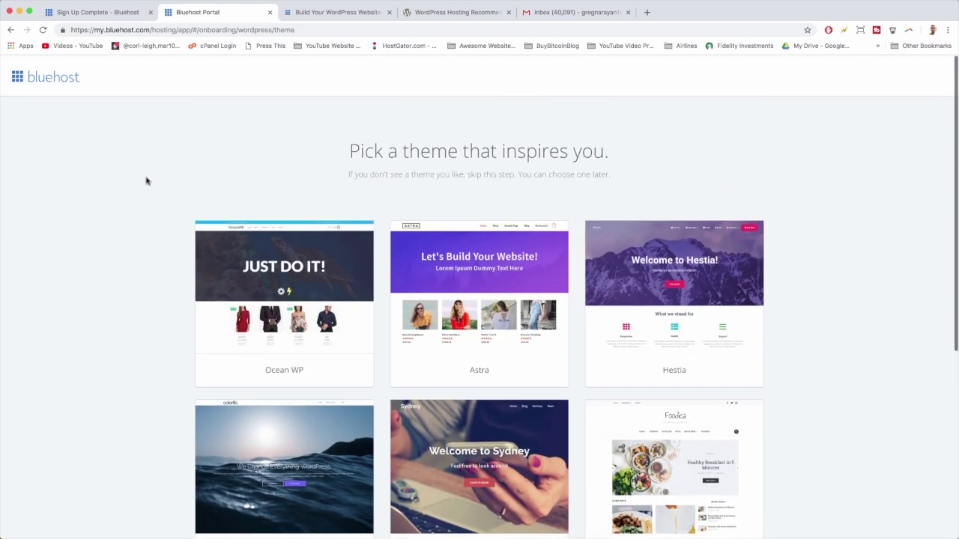
mouse_move(217, 300)
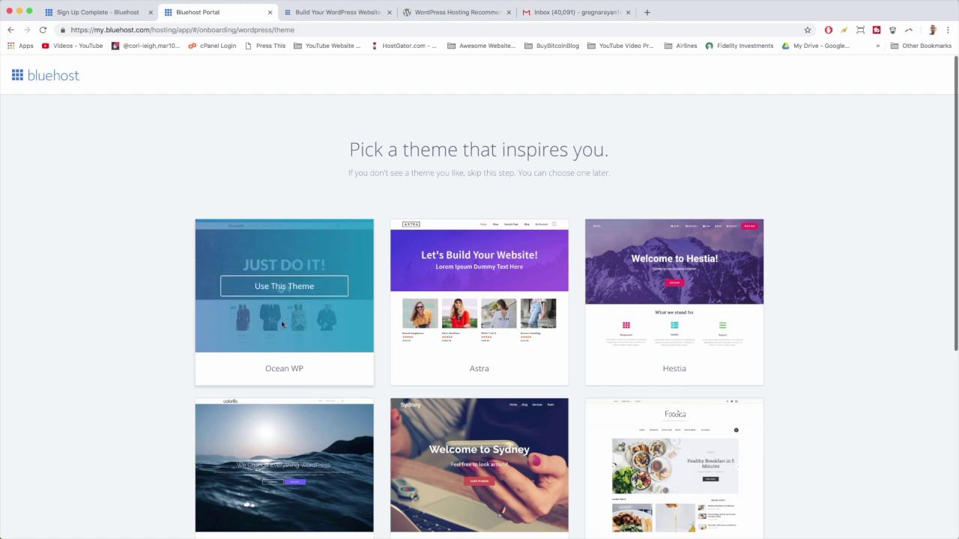
scroll(636, 326, "down", 3)
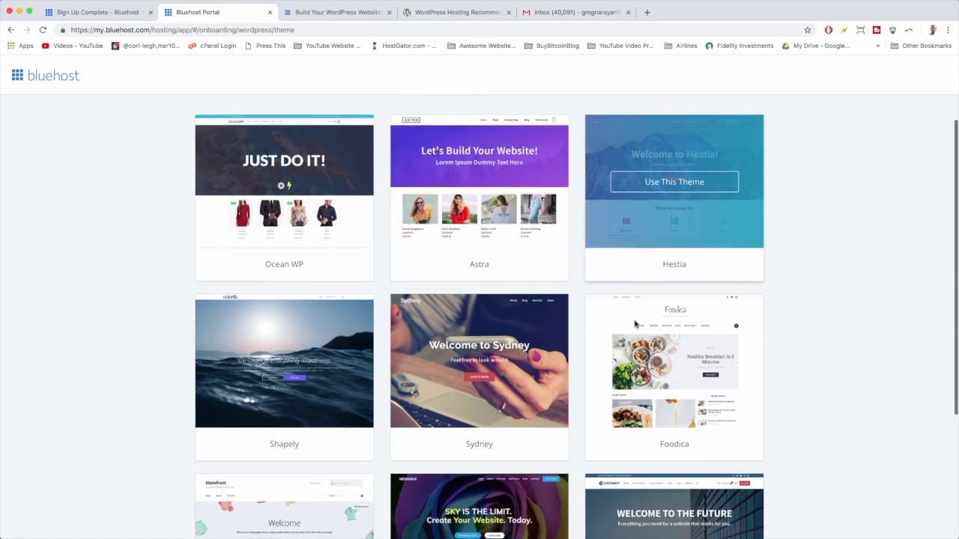
scroll(450, 330, "down", 3)
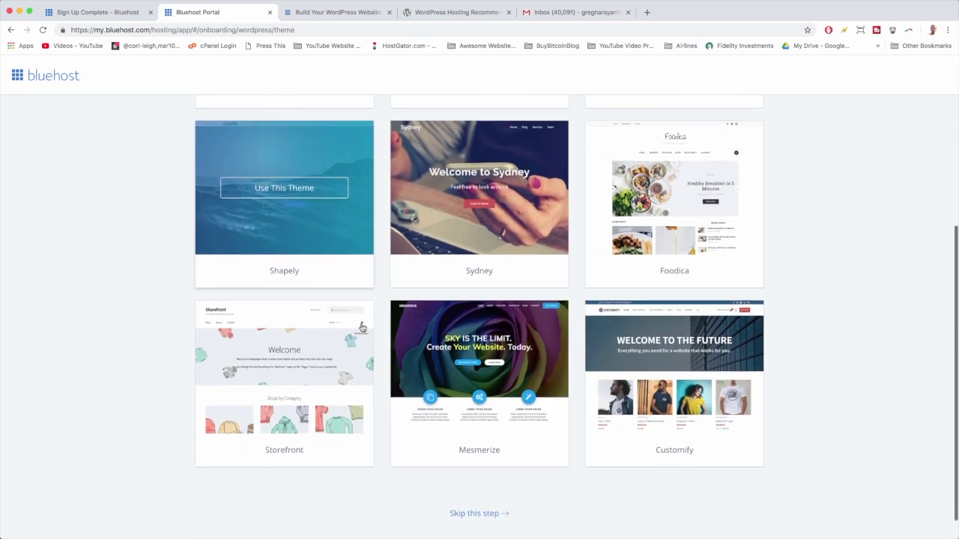
mouse_move(478, 233)
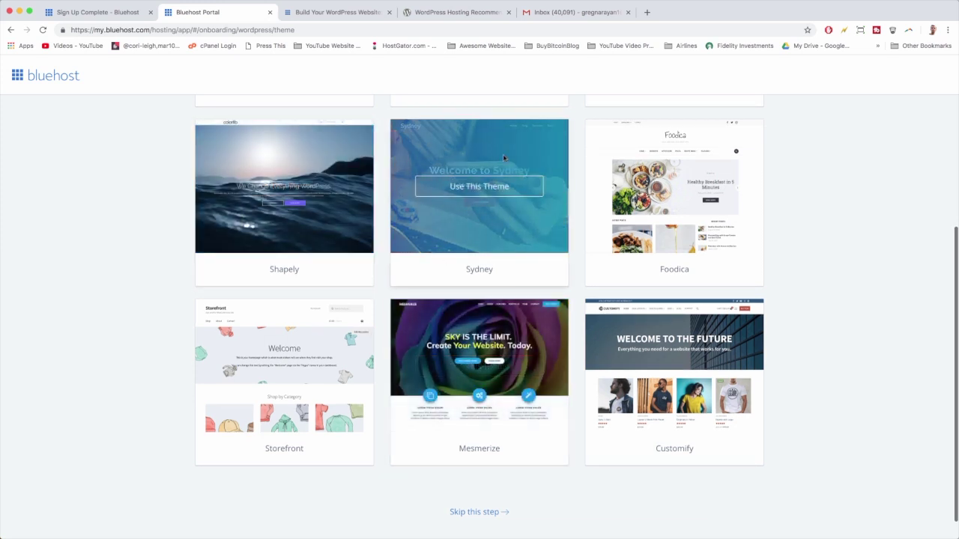
scroll(479, 233, "down", 1)
mouse_move(287, 330)
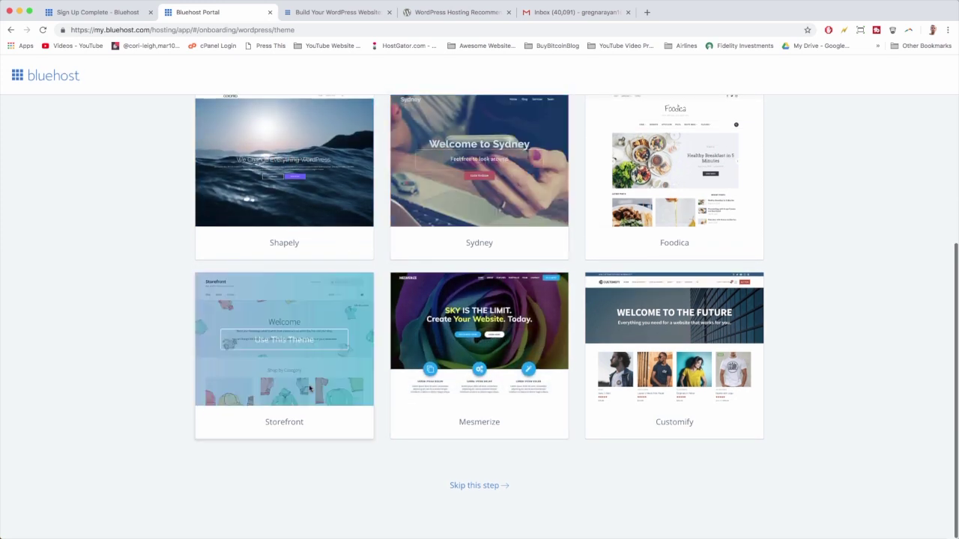
scroll(308, 404, "up", 5)
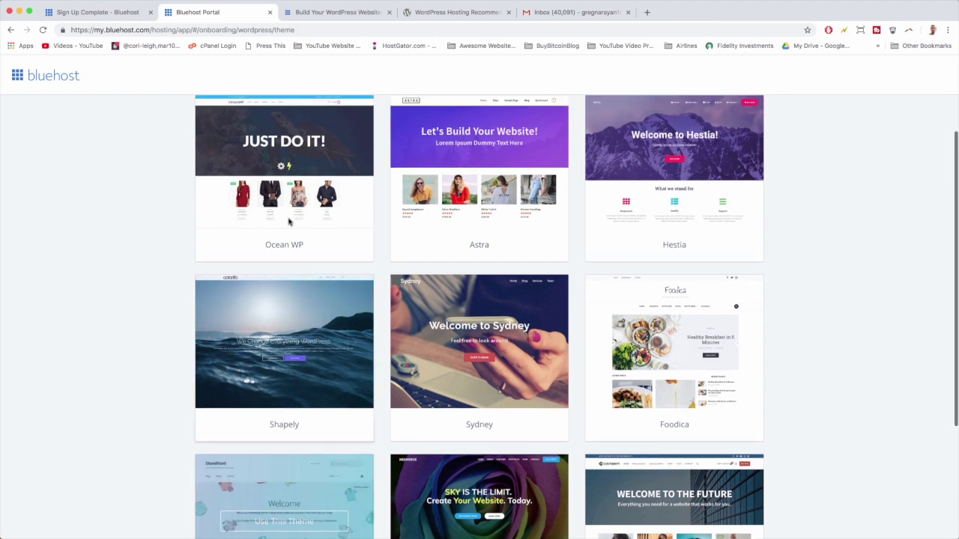
scroll(289, 221, "up", 1)
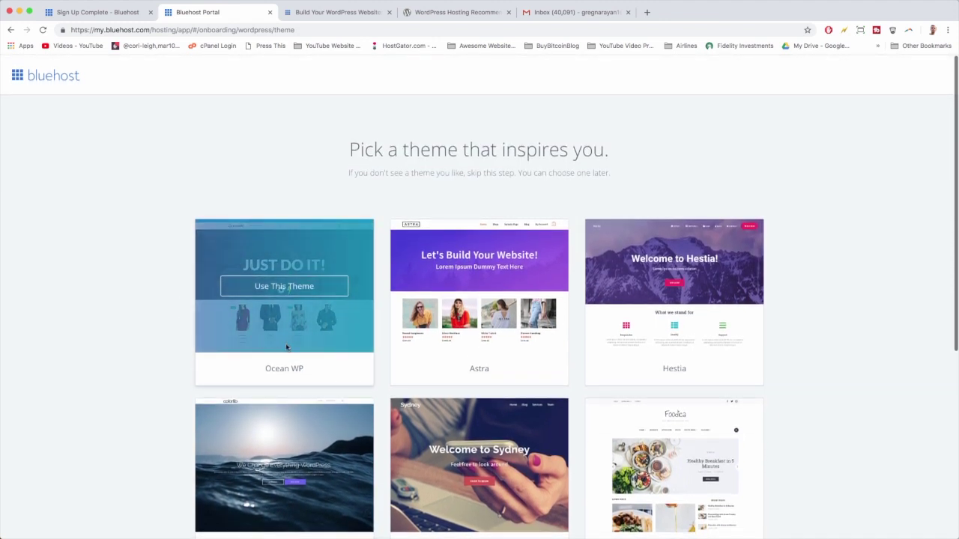
left_click(321, 292)
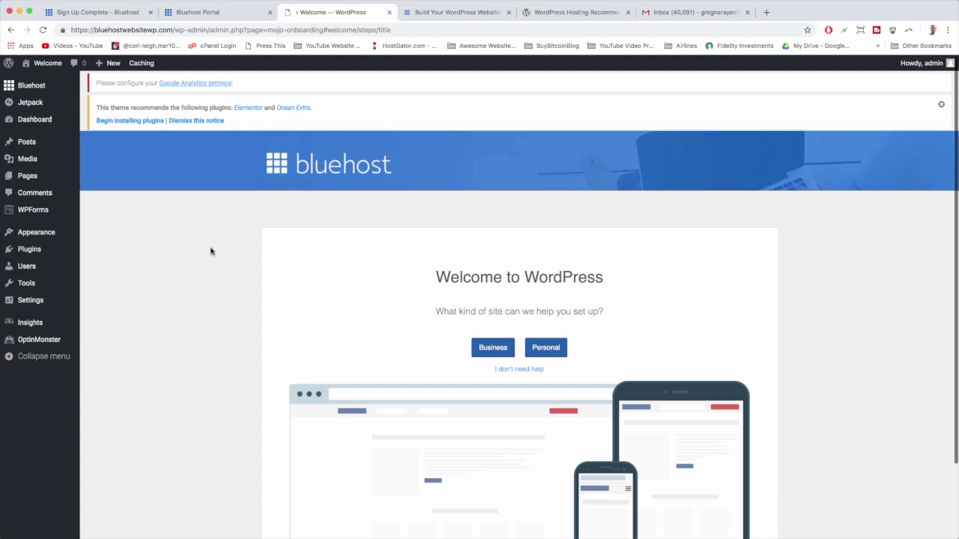
Step: Skip the Welcome to WordPress guided setup with "I don't need help"
scroll(211, 251, "down", 3)
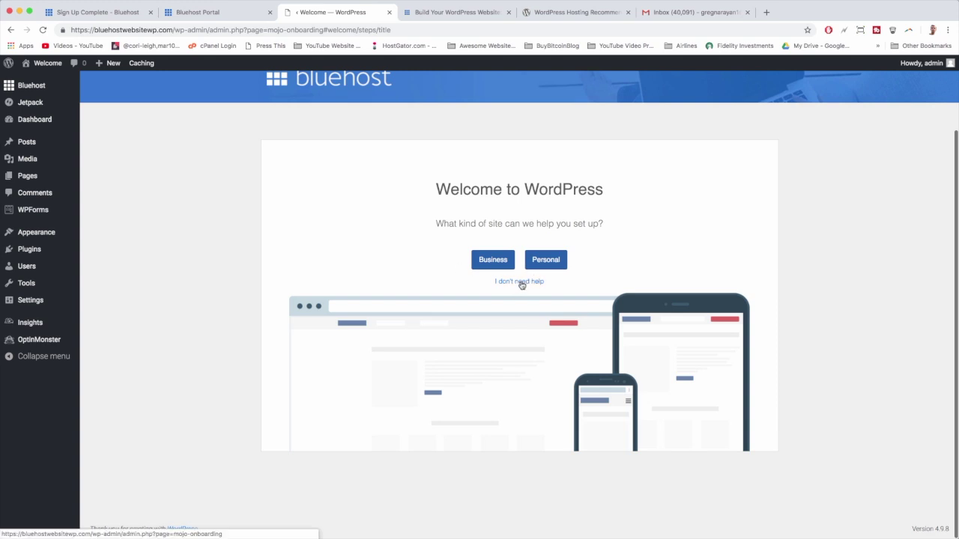
left_click(522, 284)
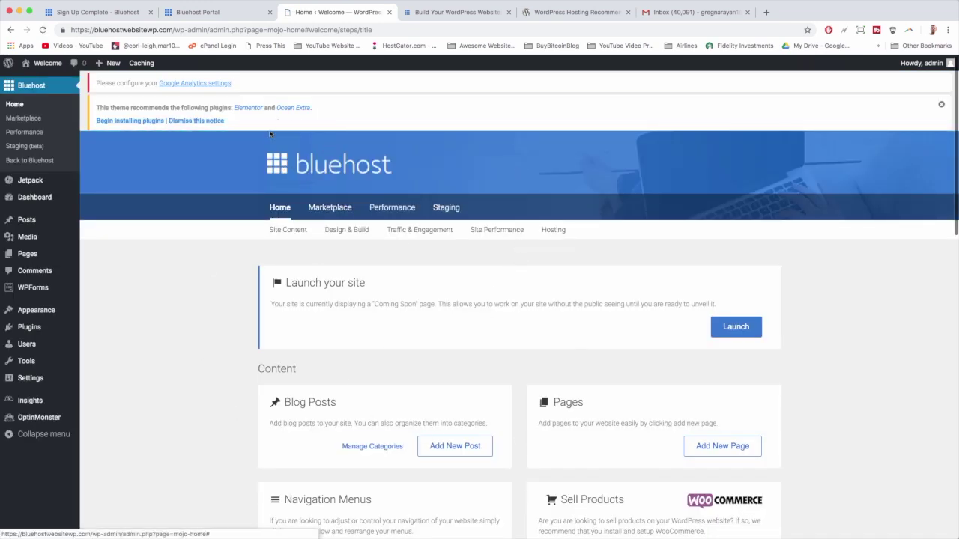
scroll(279, 218, "down", 2)
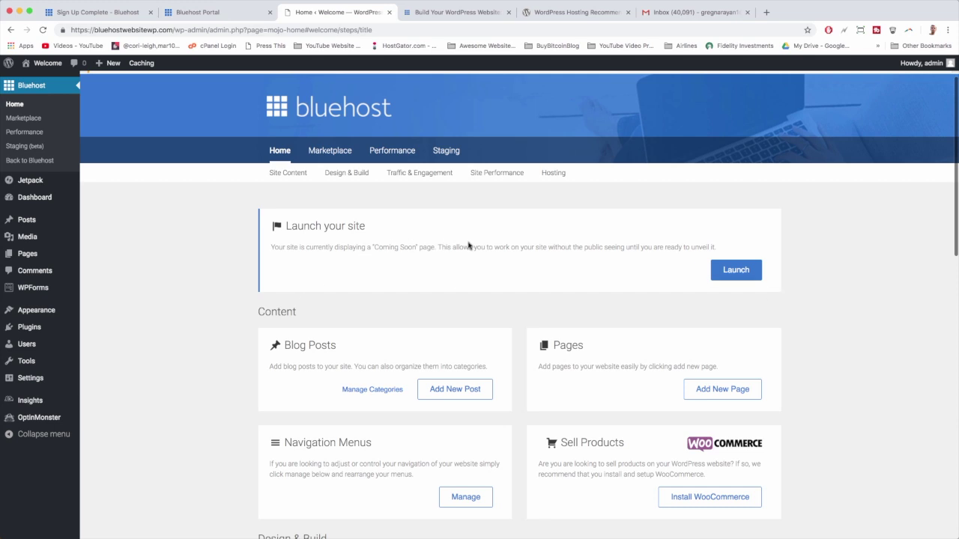
Step: Launch the site and view its live homepage in the OceanWP theme
left_click(750, 277)
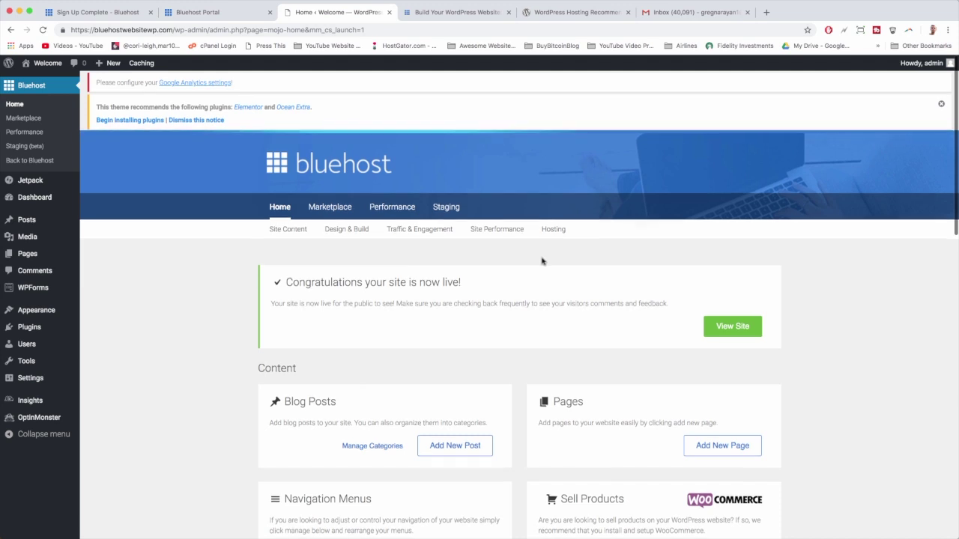
scroll(542, 261, "down", 1)
left_click(733, 290)
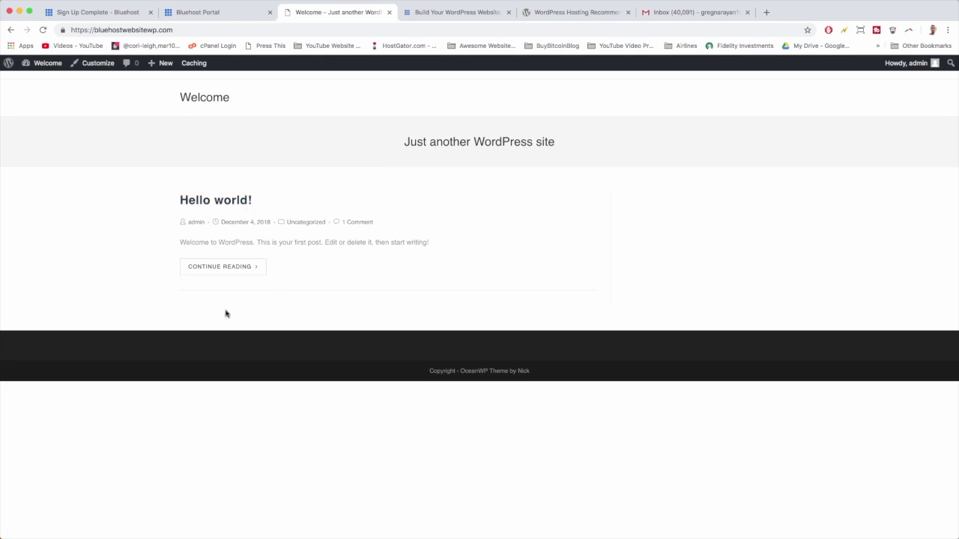
mouse_move(42, 68)
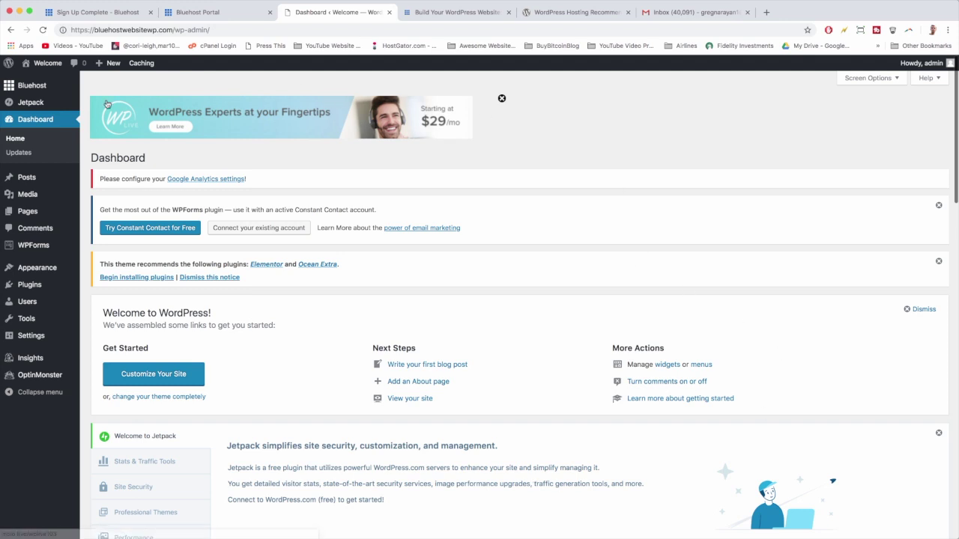
Step: Open the admin user's Profile from the Users list and scroll through its settings
left_click(36, 303)
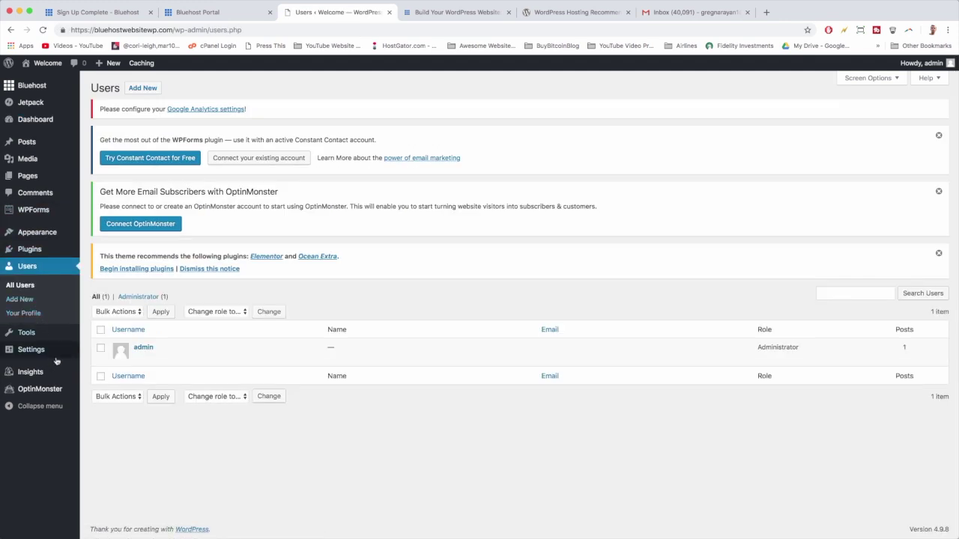
left_click(143, 348)
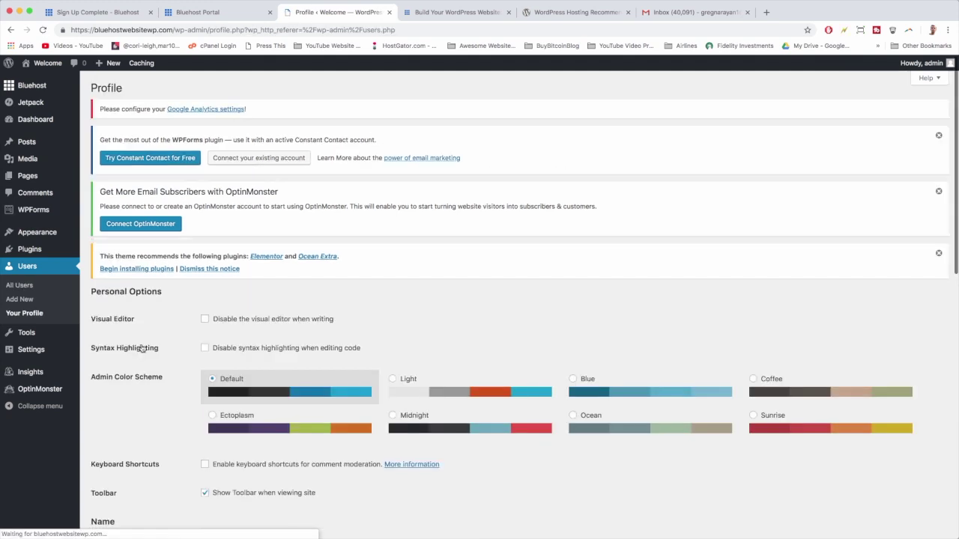
scroll(430, 281, "down", 5)
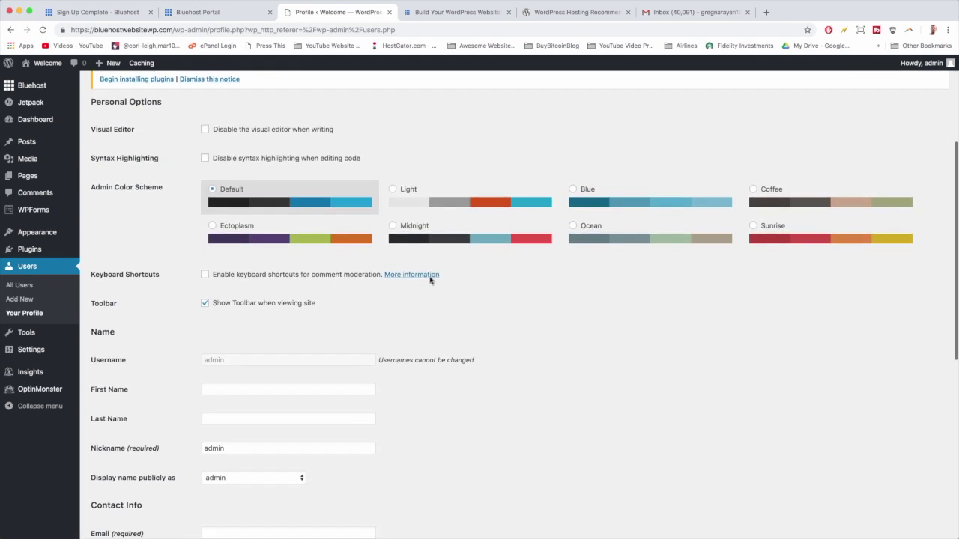
scroll(430, 281, "down", 2)
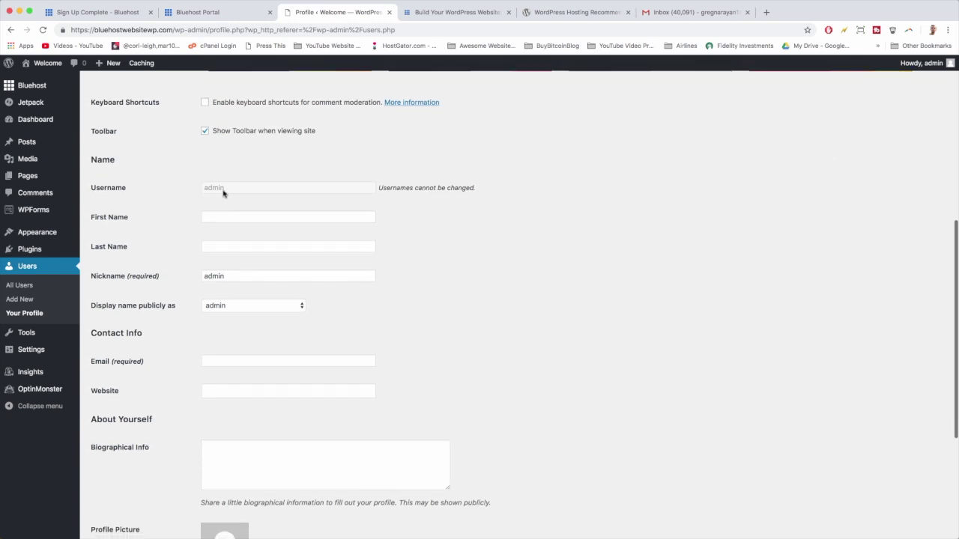
scroll(405, 202, "down", 4)
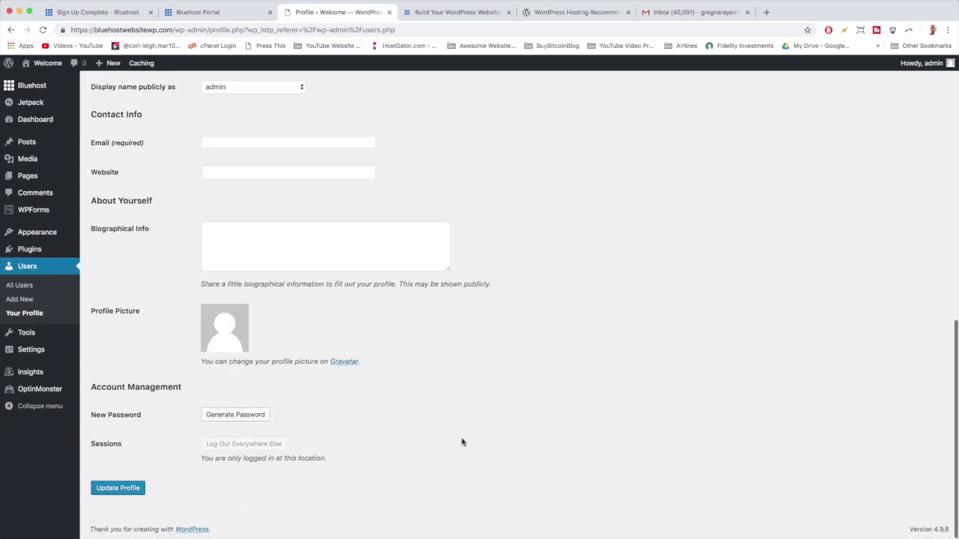
scroll(460, 442, "up", 10)
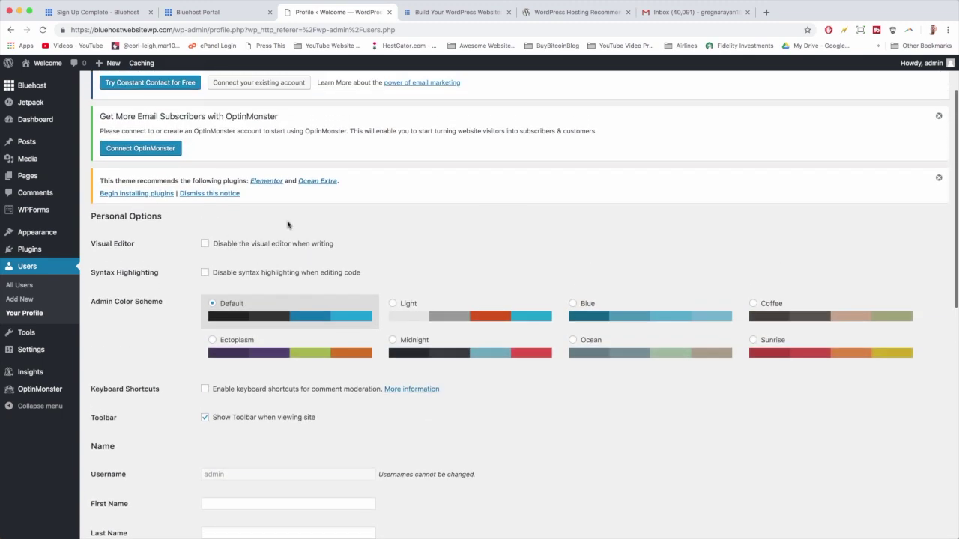
scroll(290, 225, "up", 2)
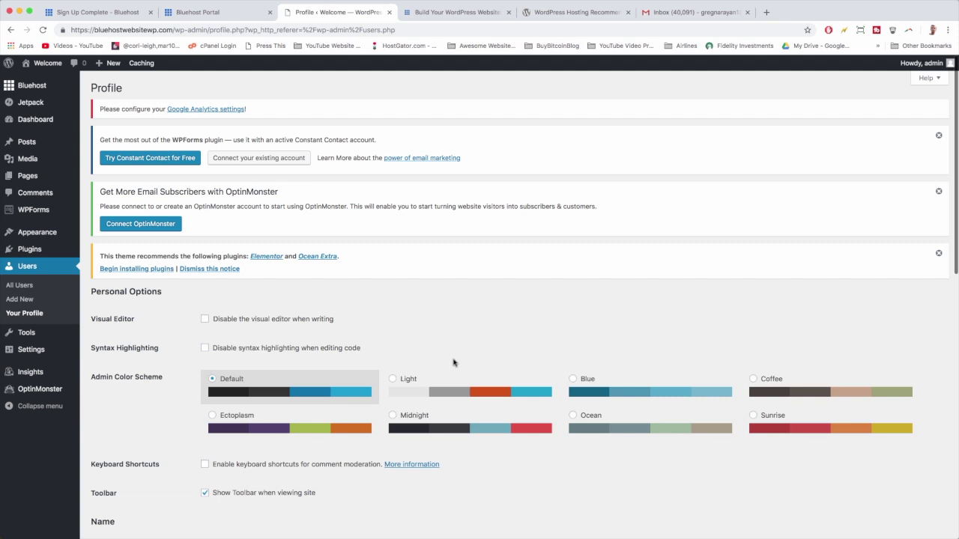
Step: On the Add New User form, enter the new user's username, e-mail address, first name and last name
left_click(19, 299)
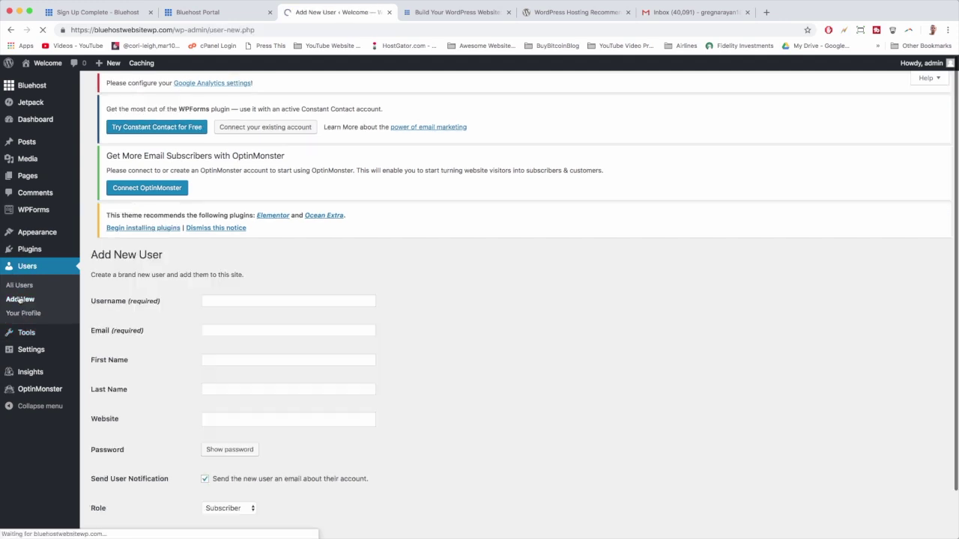
left_click(226, 316)
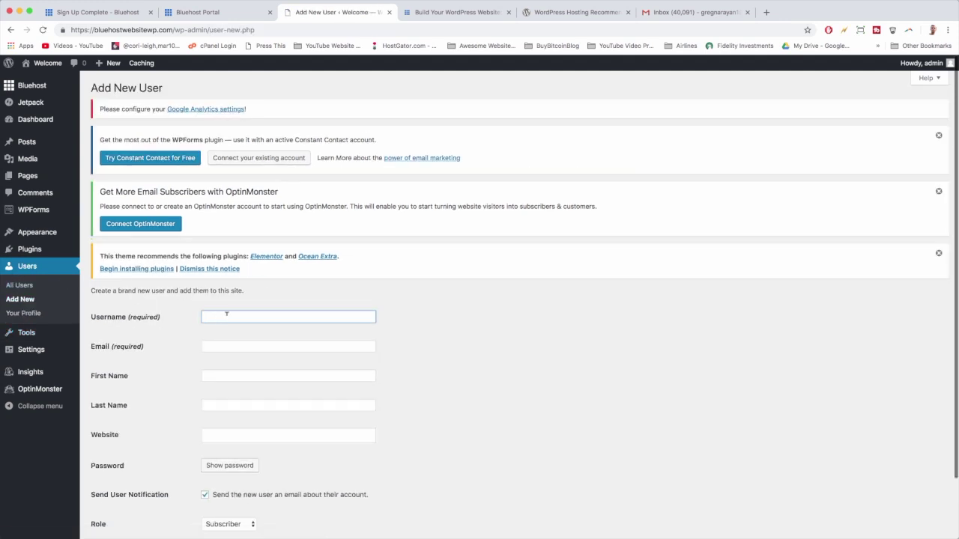
type("Greg")
left_click(288, 347)
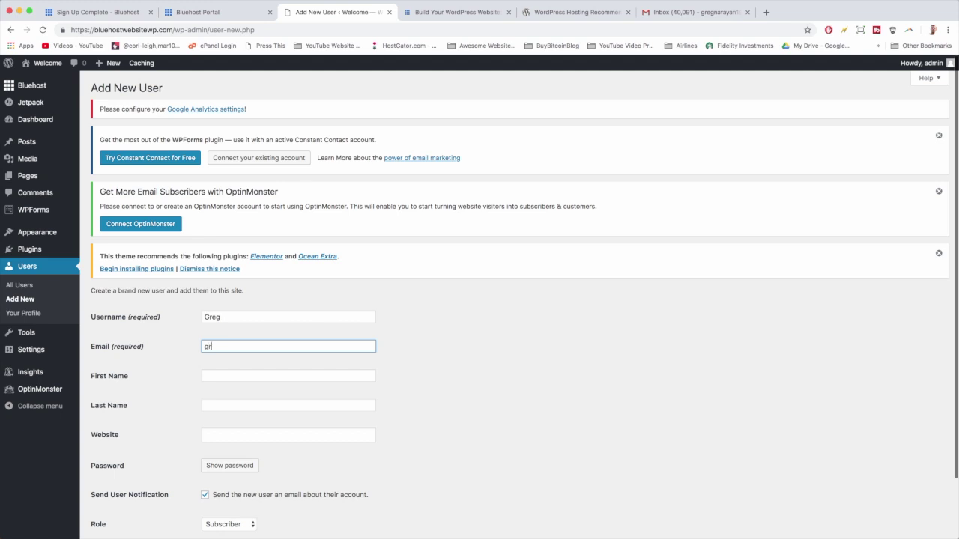
left_click(288, 375)
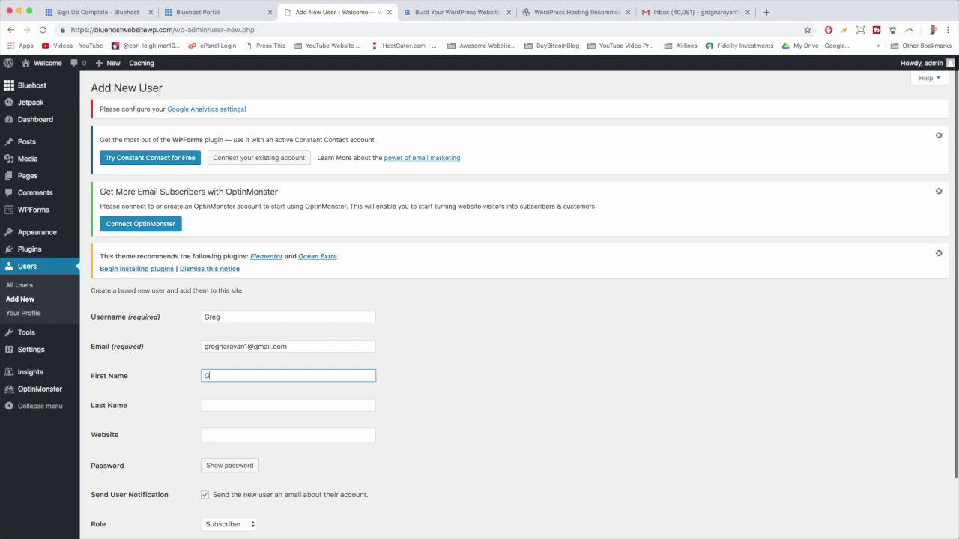
key("Tab")
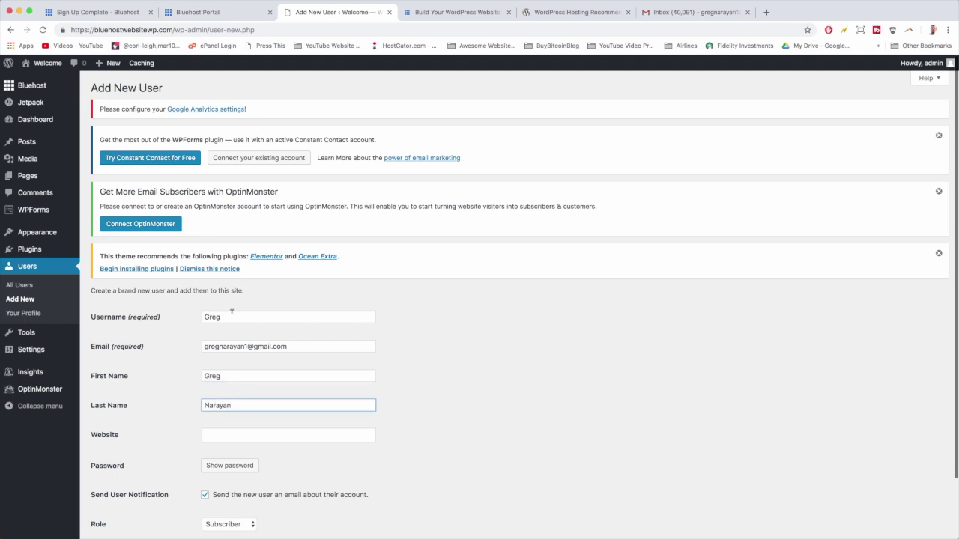
Step: Replace the password with a weak one, confirm weak password, set role Administrator and add the user
scroll(234, 310, "down", 2)
left_click(237, 397)
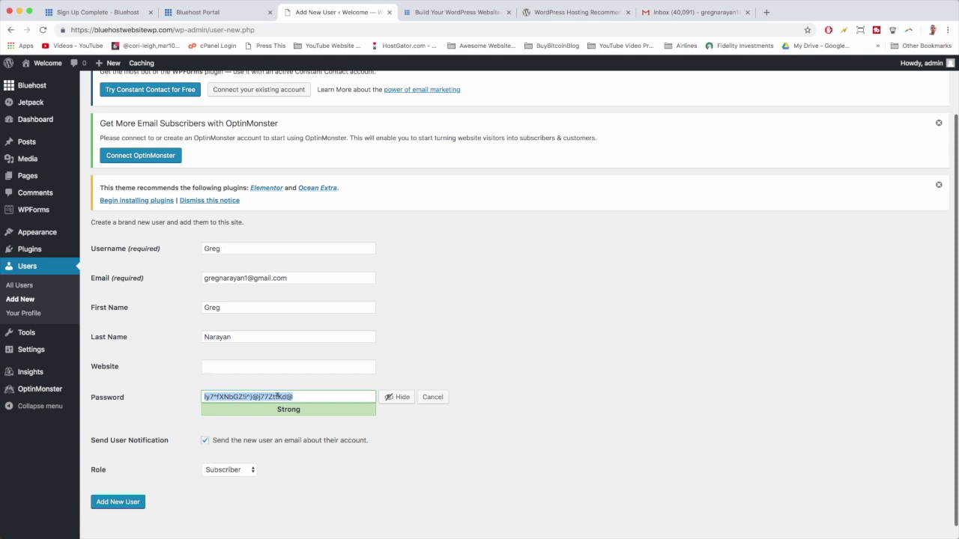
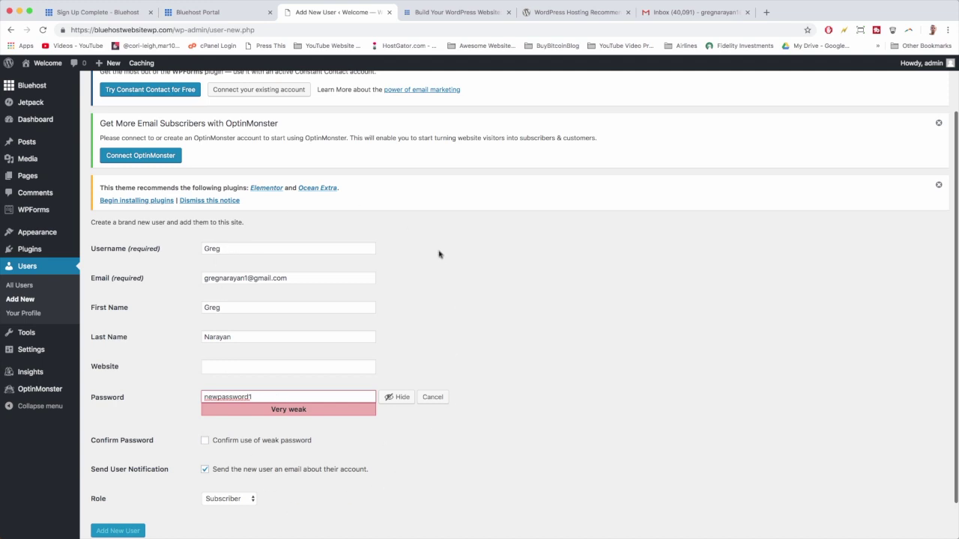
scroll(334, 442, "down", 1)
left_click(205, 395)
left_click(230, 455)
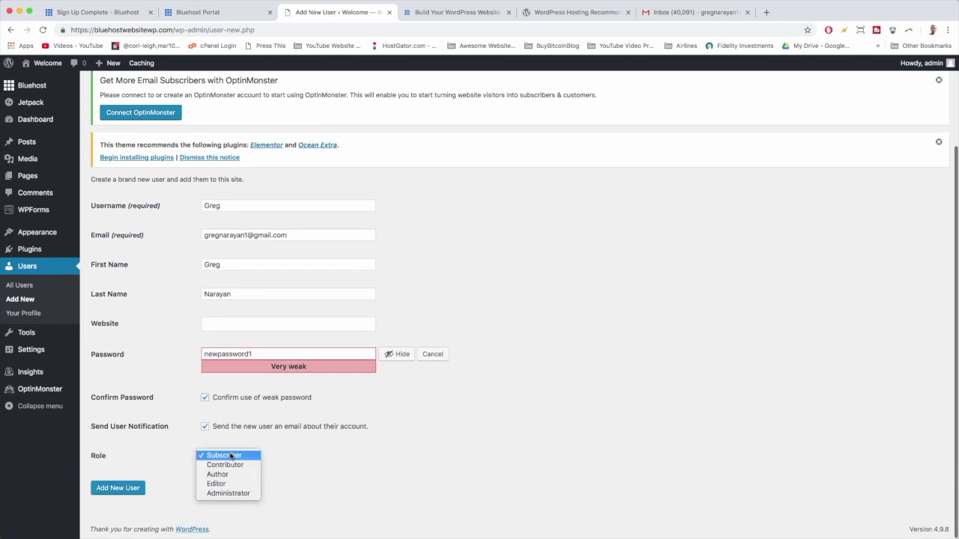
left_click(228, 493)
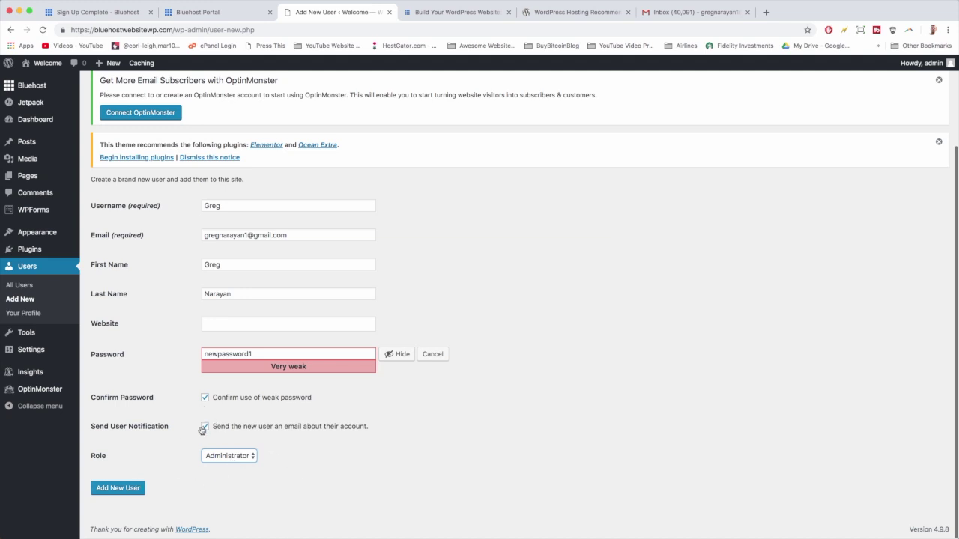
left_click(141, 496)
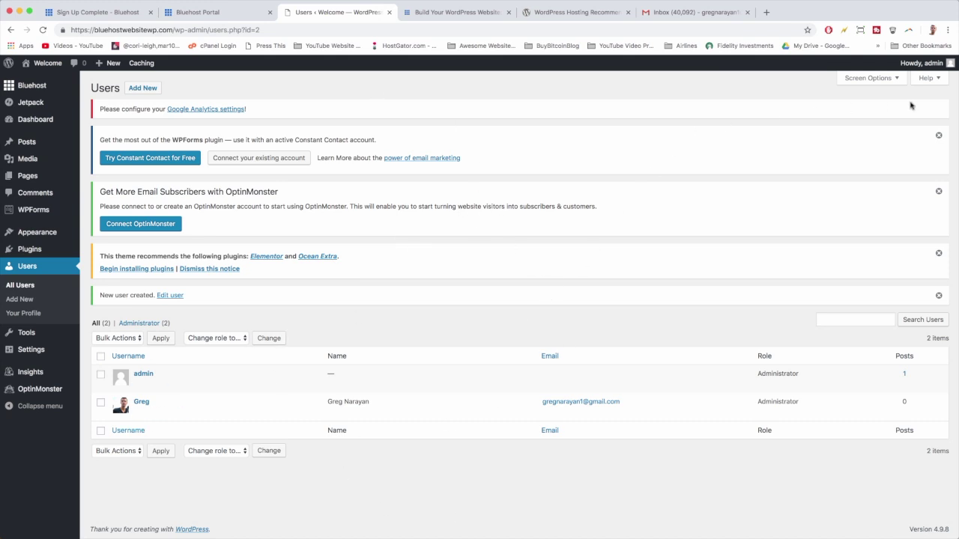
Step: Log out of the admin account and load the site's root home page
mouse_move(921, 65)
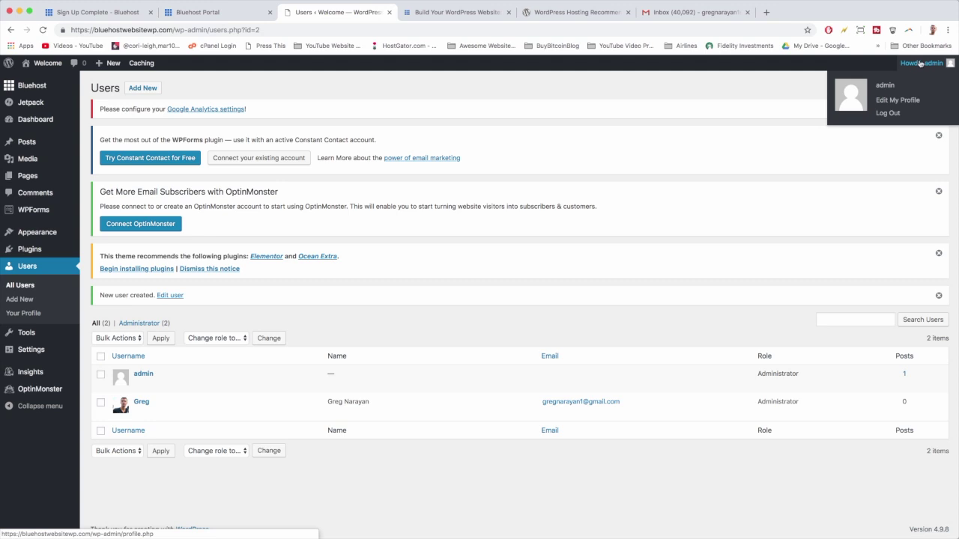
left_click(901, 116)
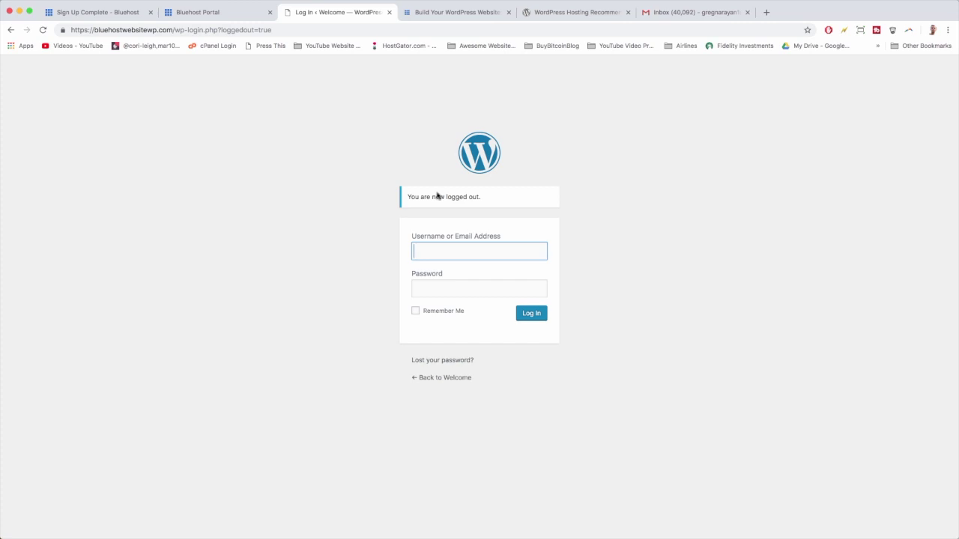
left_click(233, 250)
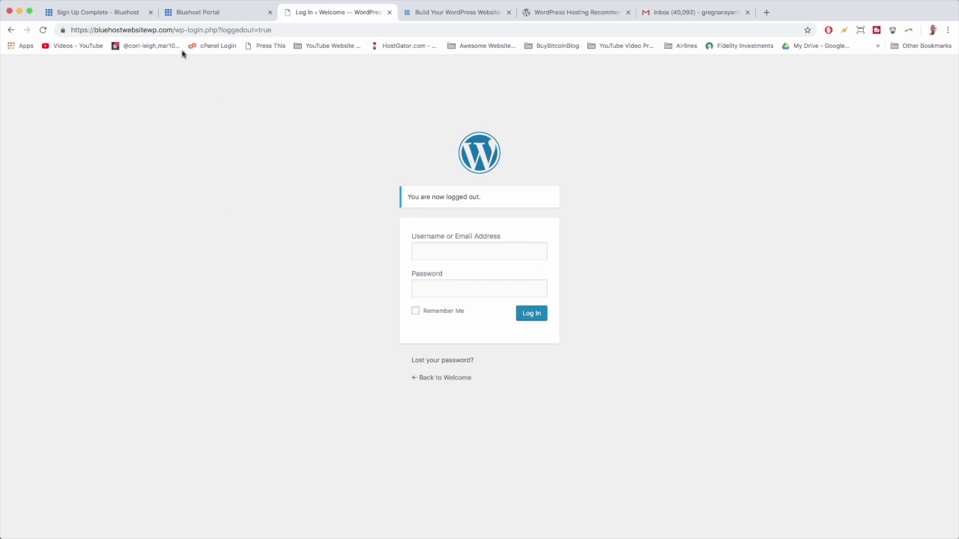
left_click_drag(176, 30, 273, 30)
key("BackSpace")
key("Return")
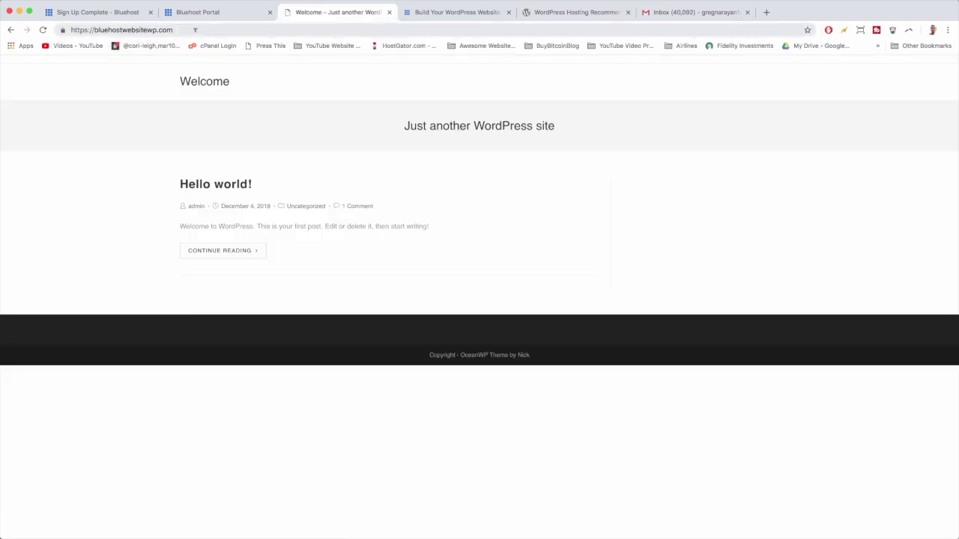
Step: Go to the site's /login page
left_click(198, 28)
left_click(185, 28)
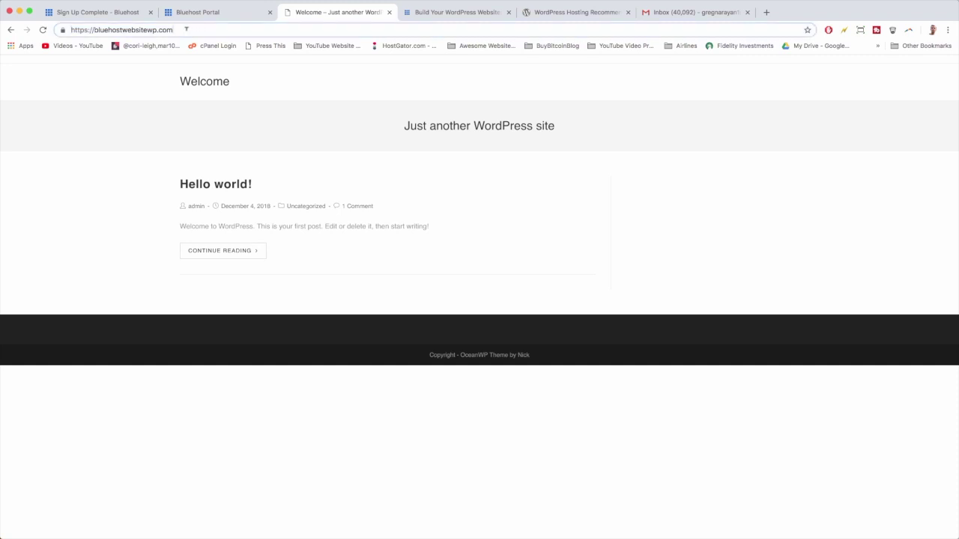
type("/login")
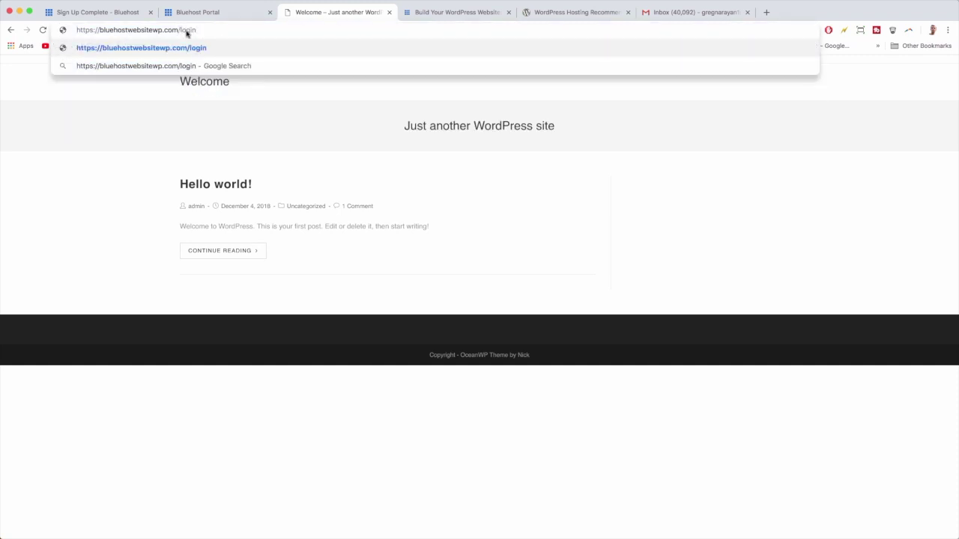
key("Return")
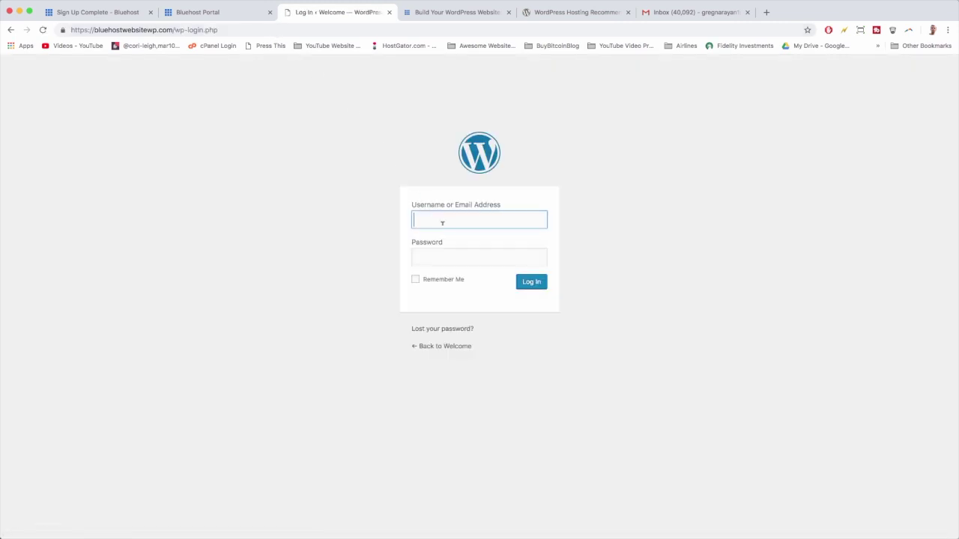
Step: Enter the new user's username and password with Remember Me ticked, and bookmark the login page
type("Greg")
key("Tab")
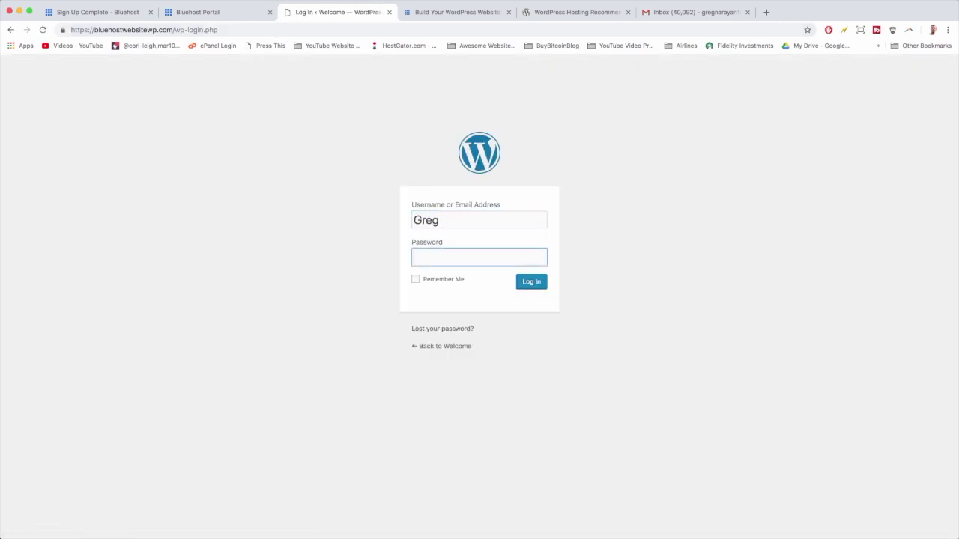
type("••••••••••••")
left_click(435, 281)
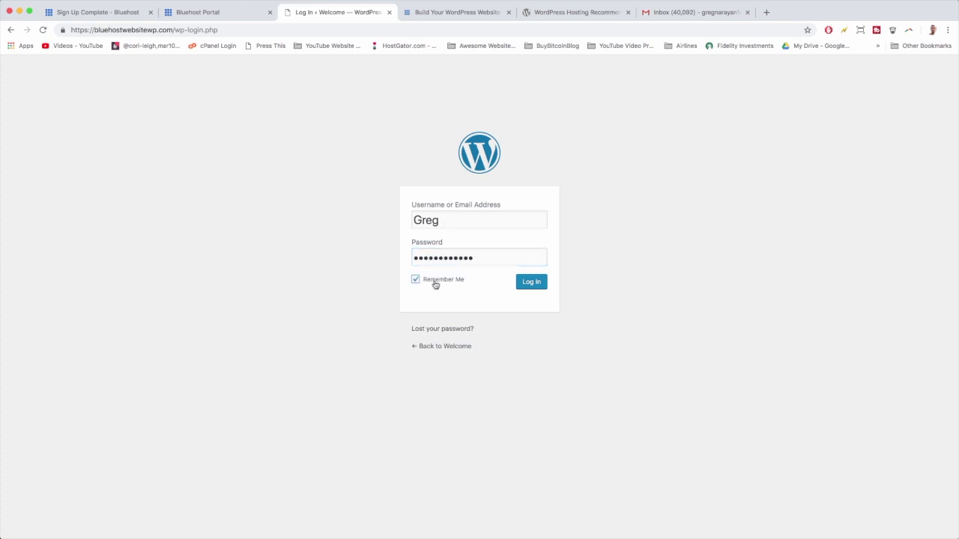
left_click(807, 30)
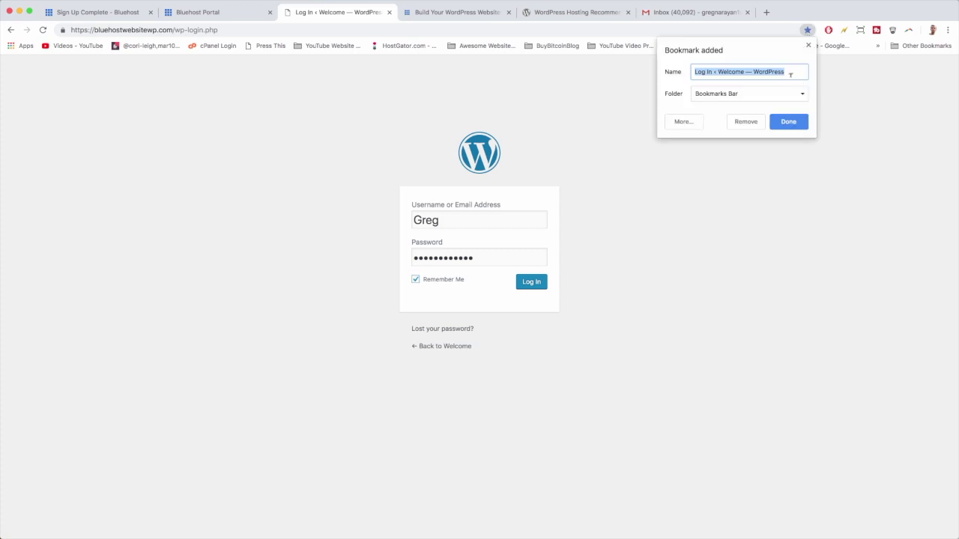
left_click(783, 120)
Step: Log in as the new user and scroll through the Dashboard
left_click(531, 283)
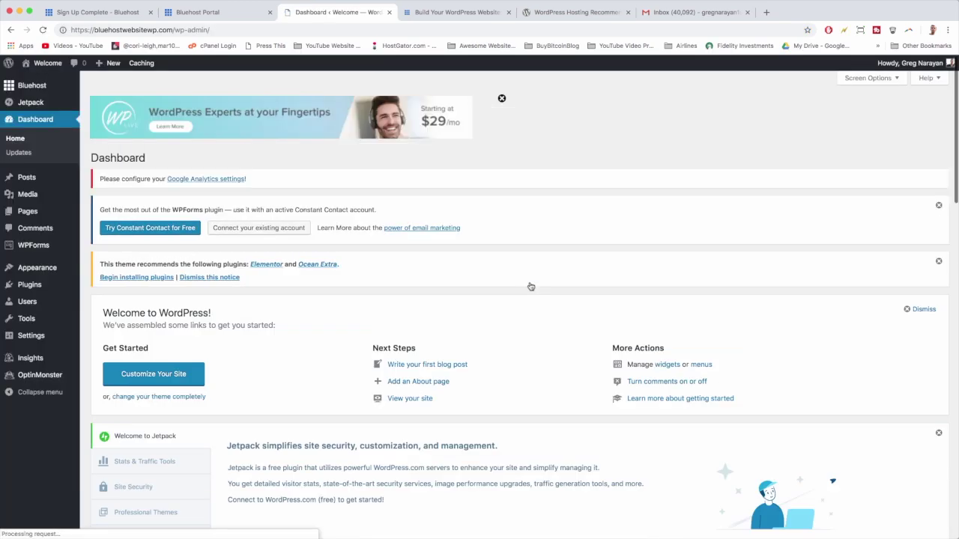
scroll(434, 240, "down", 15)
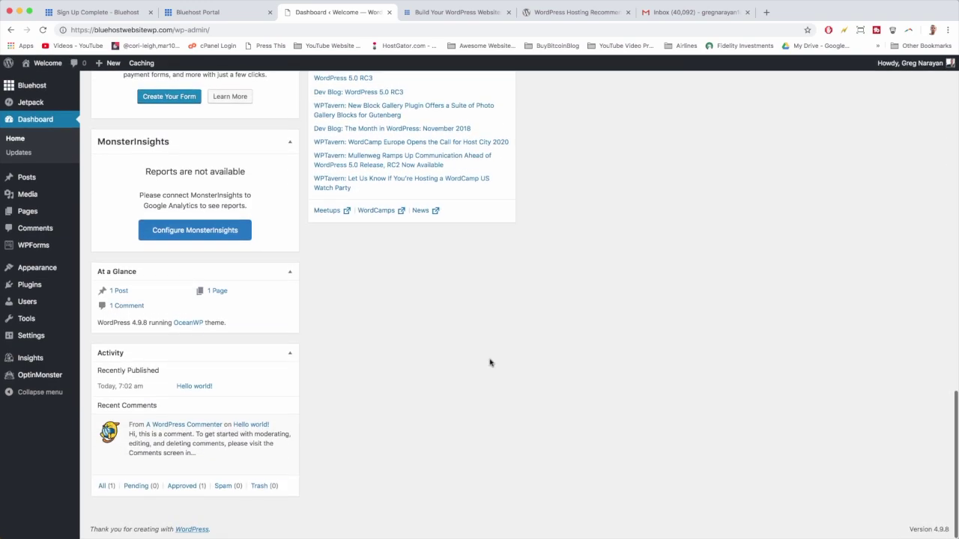
scroll(490, 363, "up", 15)
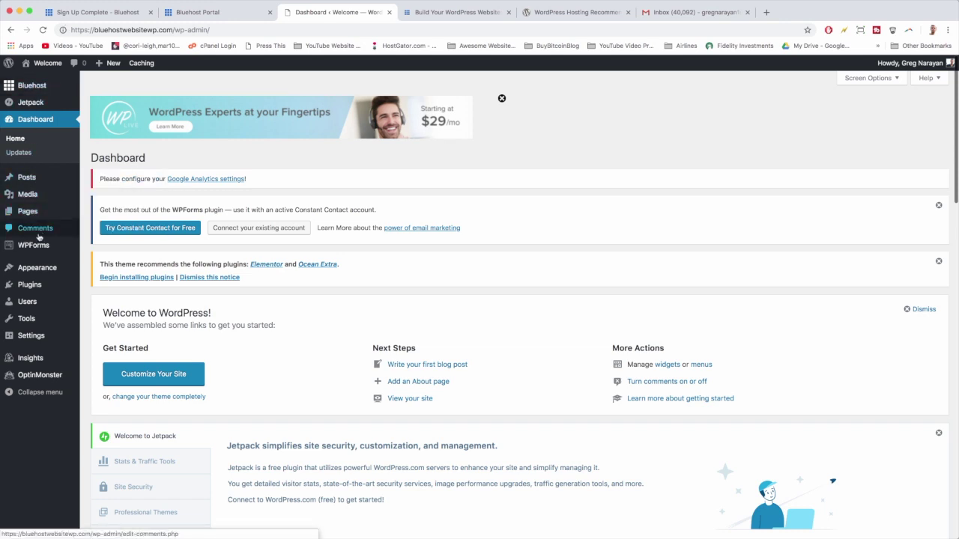
mouse_move(31, 346)
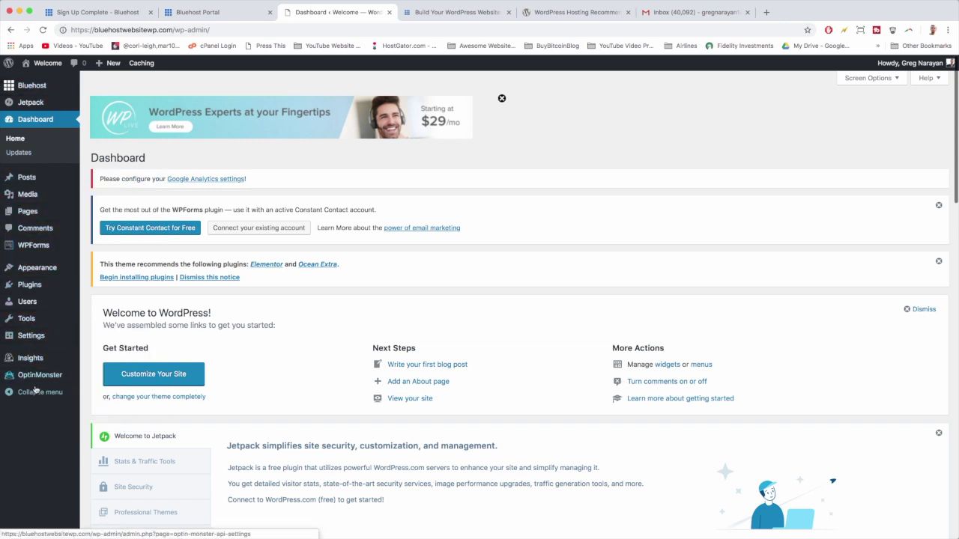